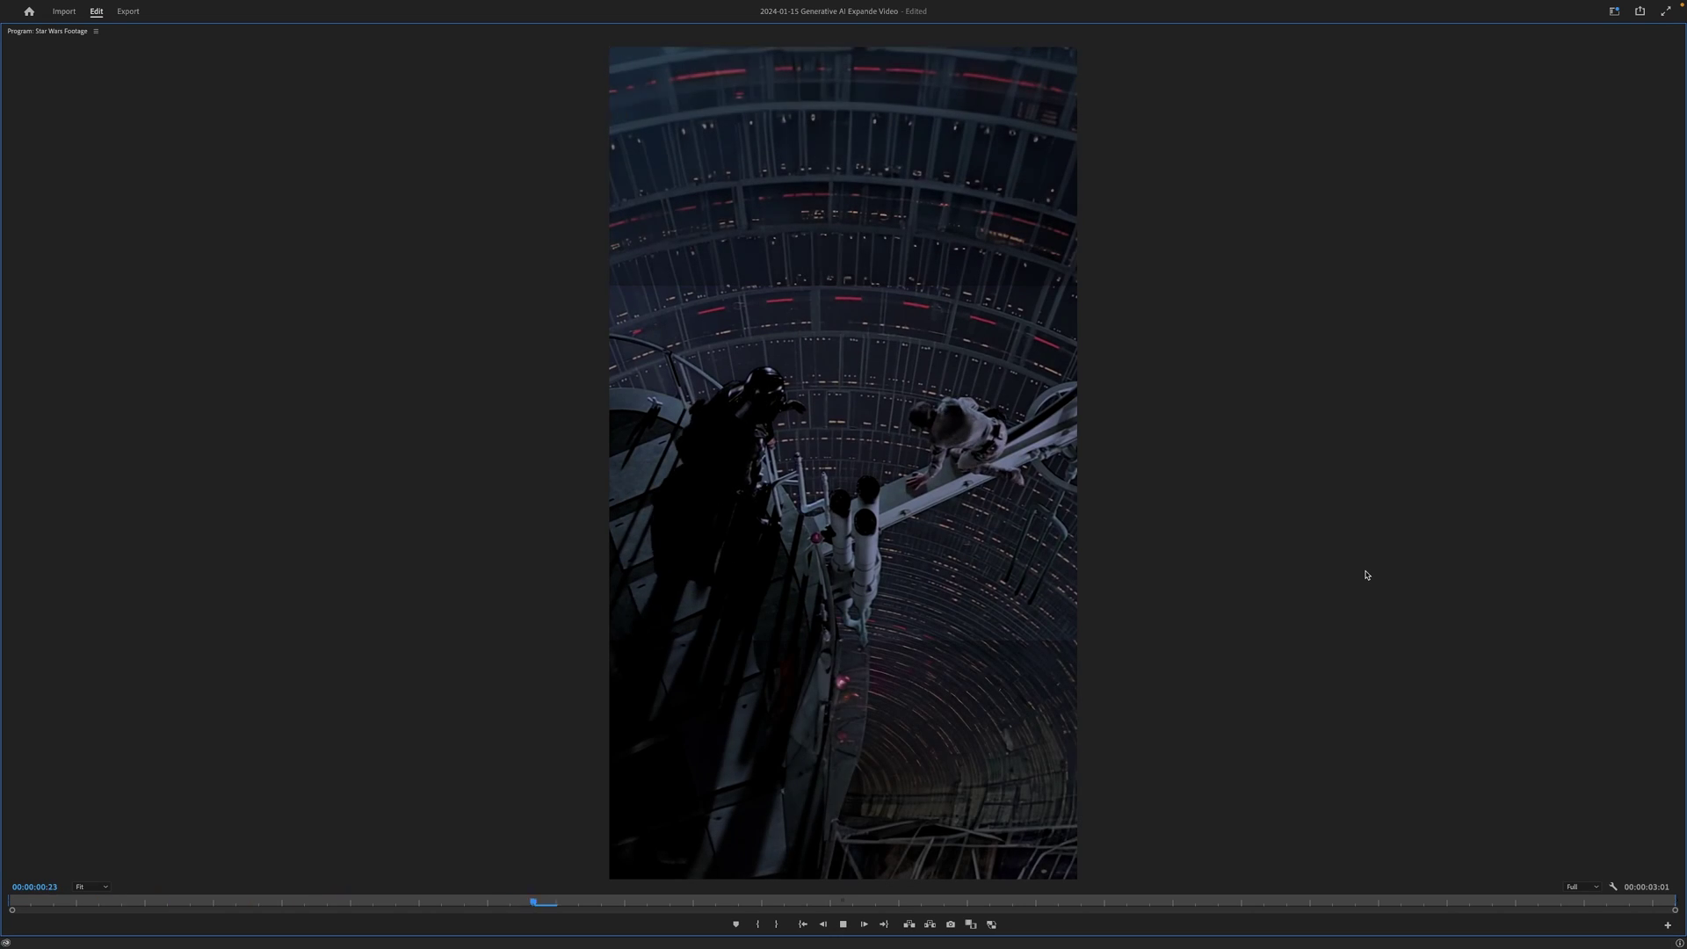
key(space)
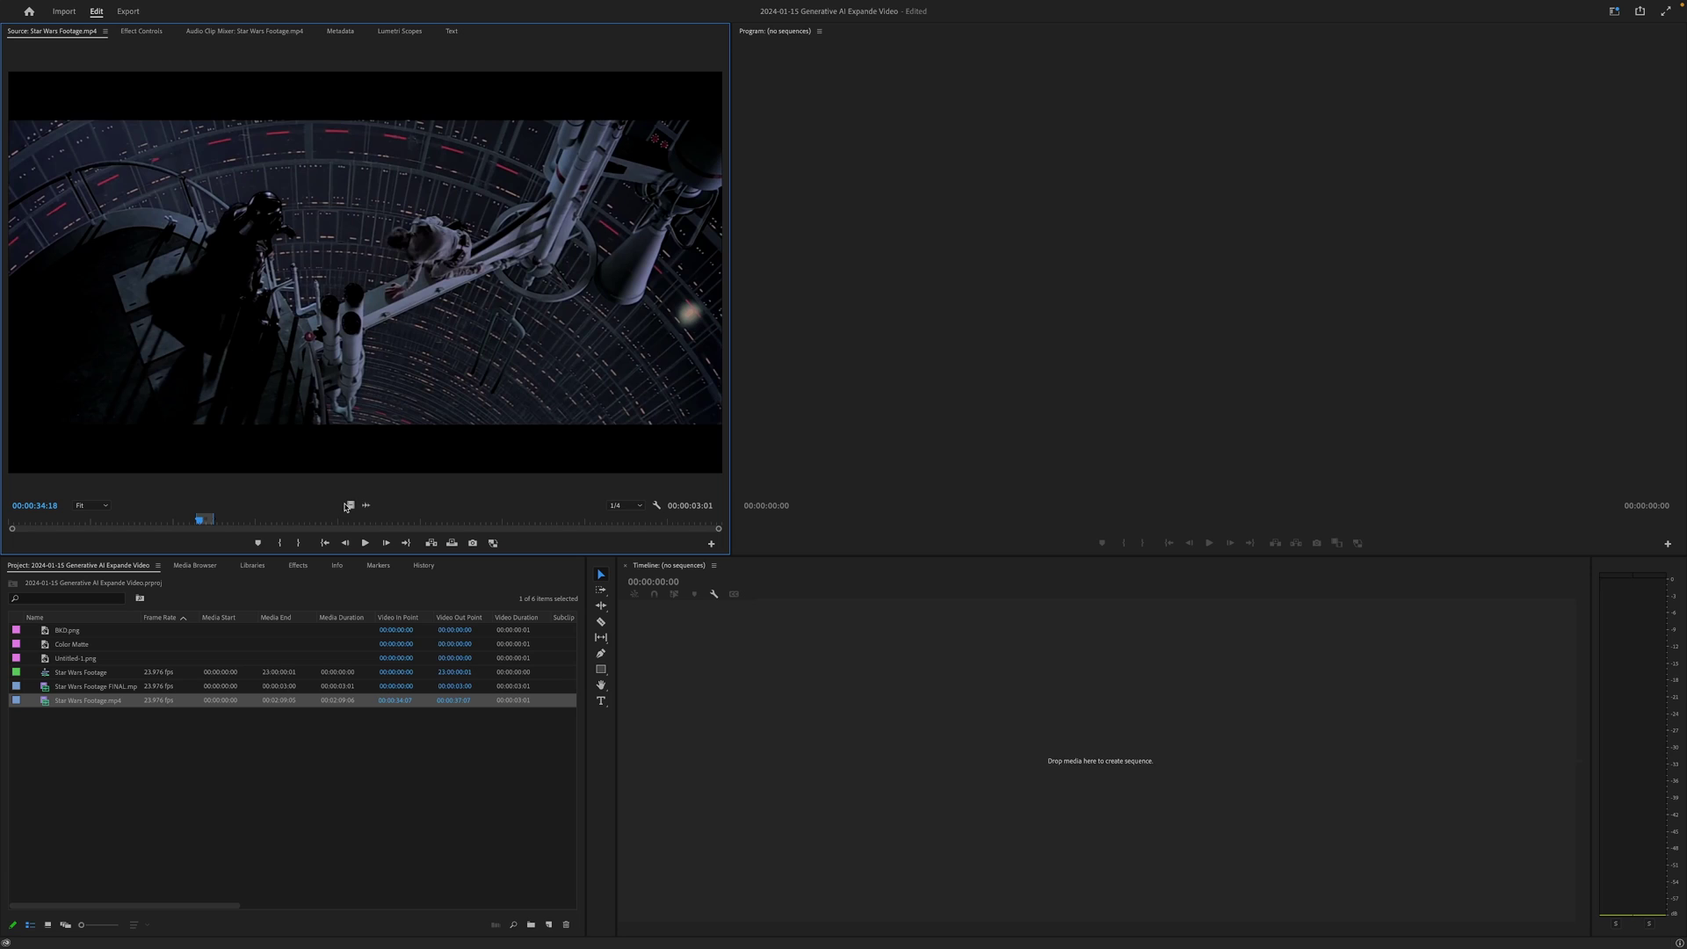
- Make a Star Wars Footage sequence from the clip's video and set its frame to 1080 × 1920
drag(365, 511, 791, 703)
click(830, 652)
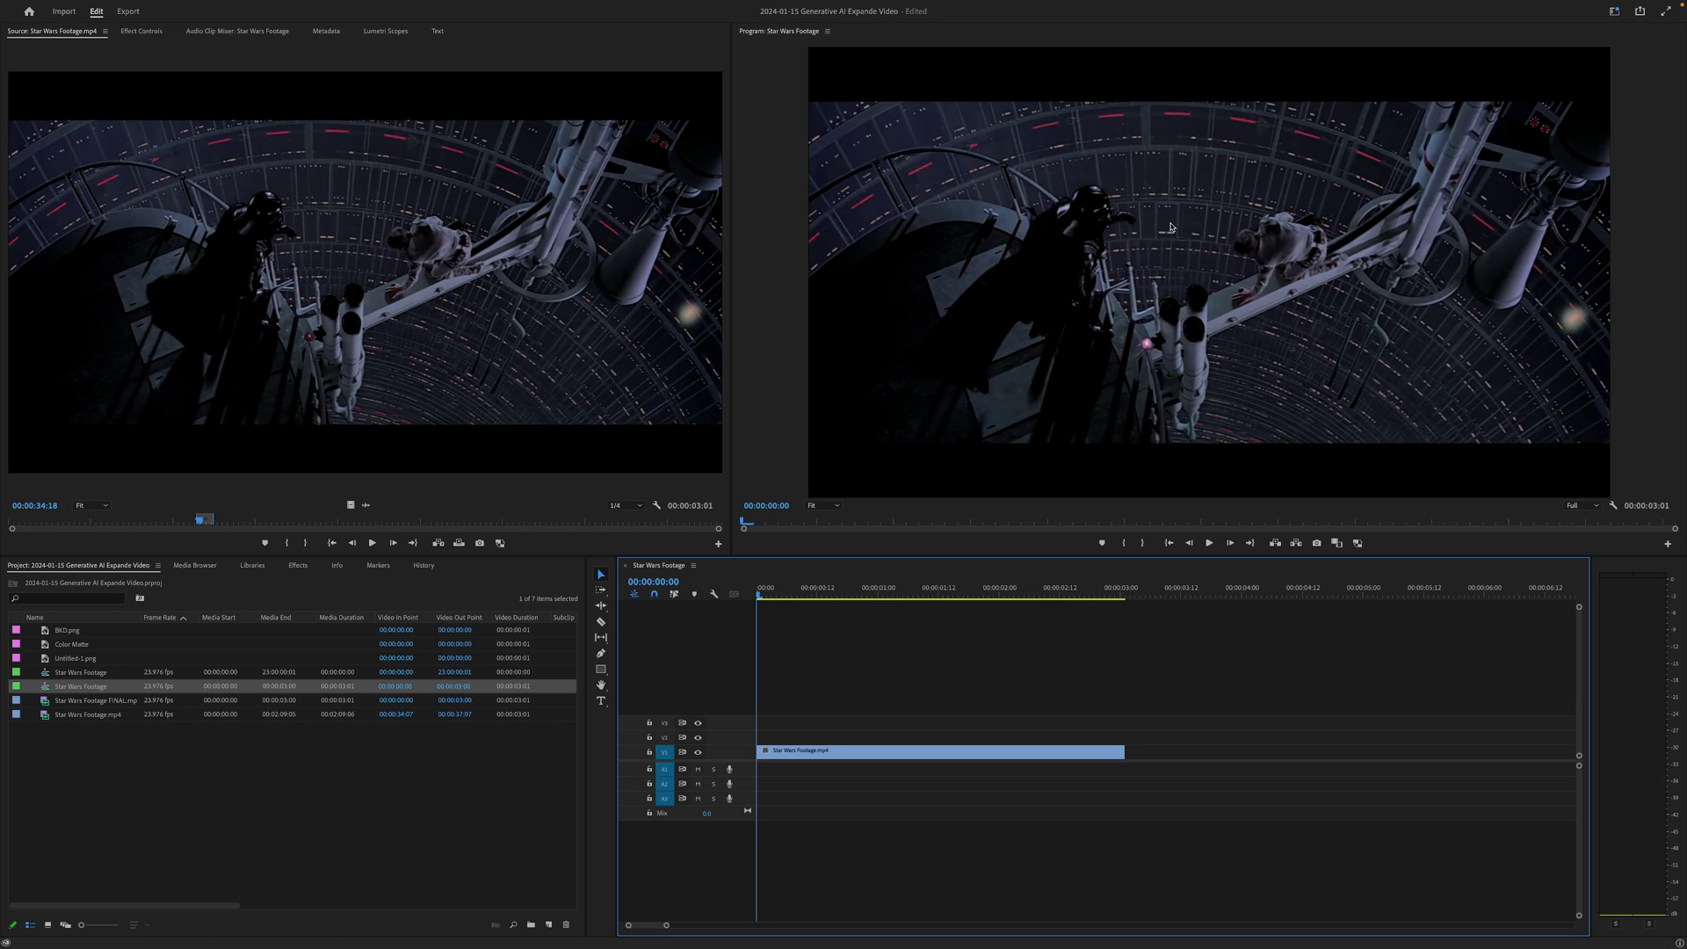
mouse_move(237, 5)
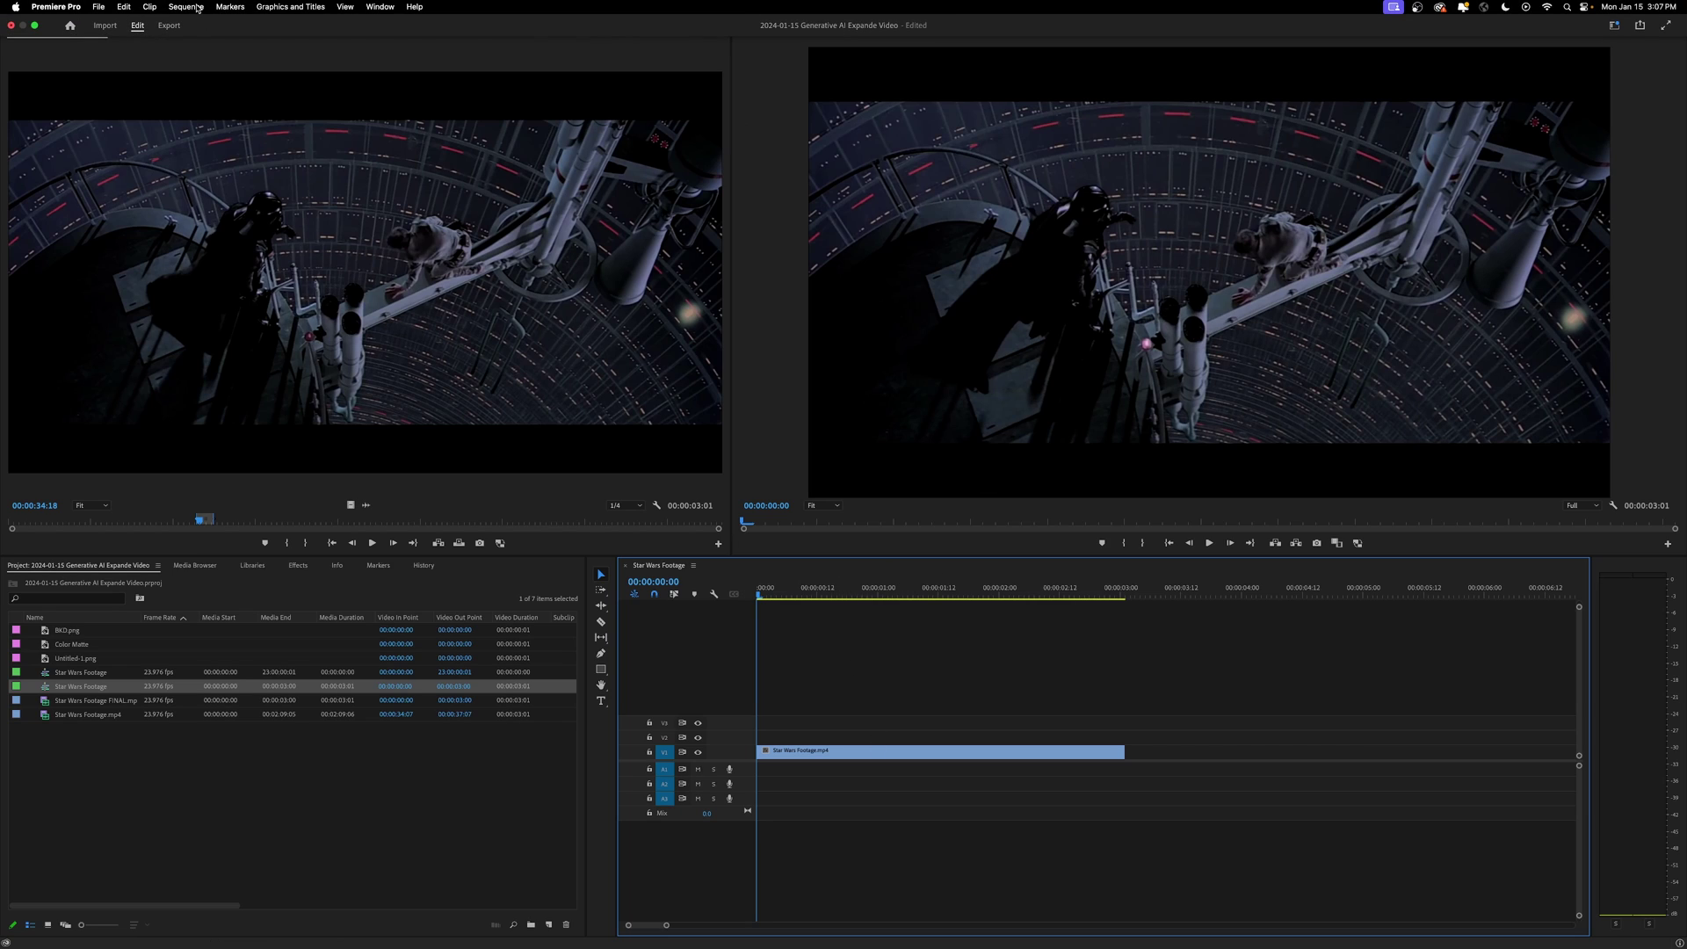
click(197, 9)
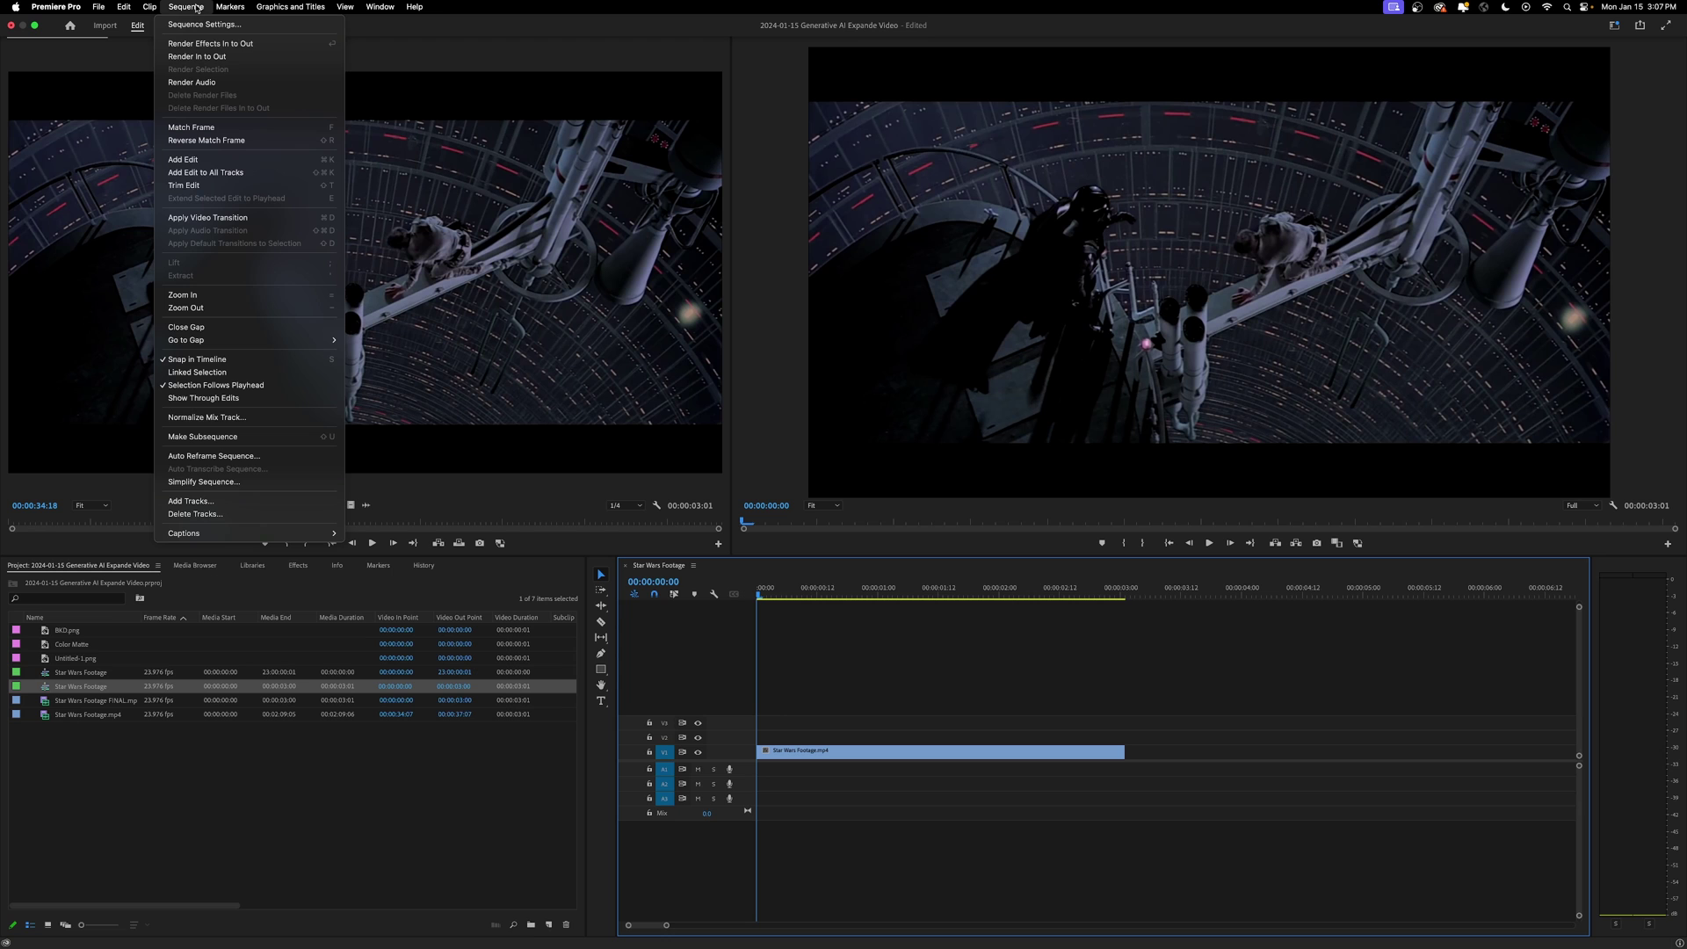
click(202, 24)
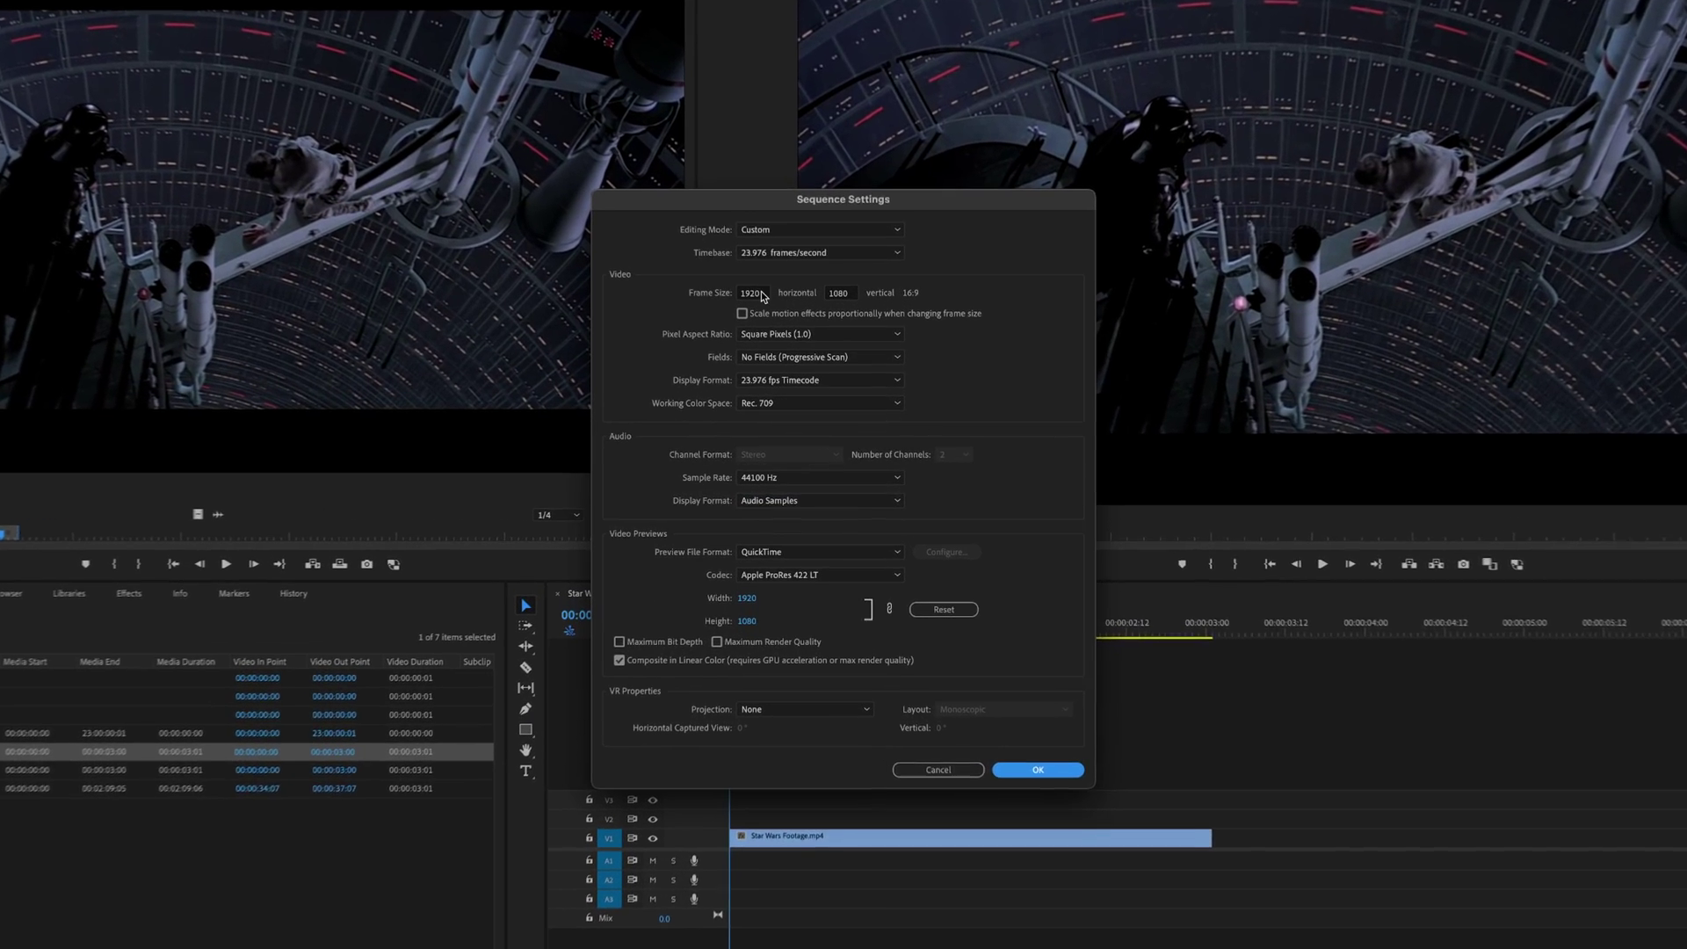
double_click(766, 324)
text(1080)
key(Tab)
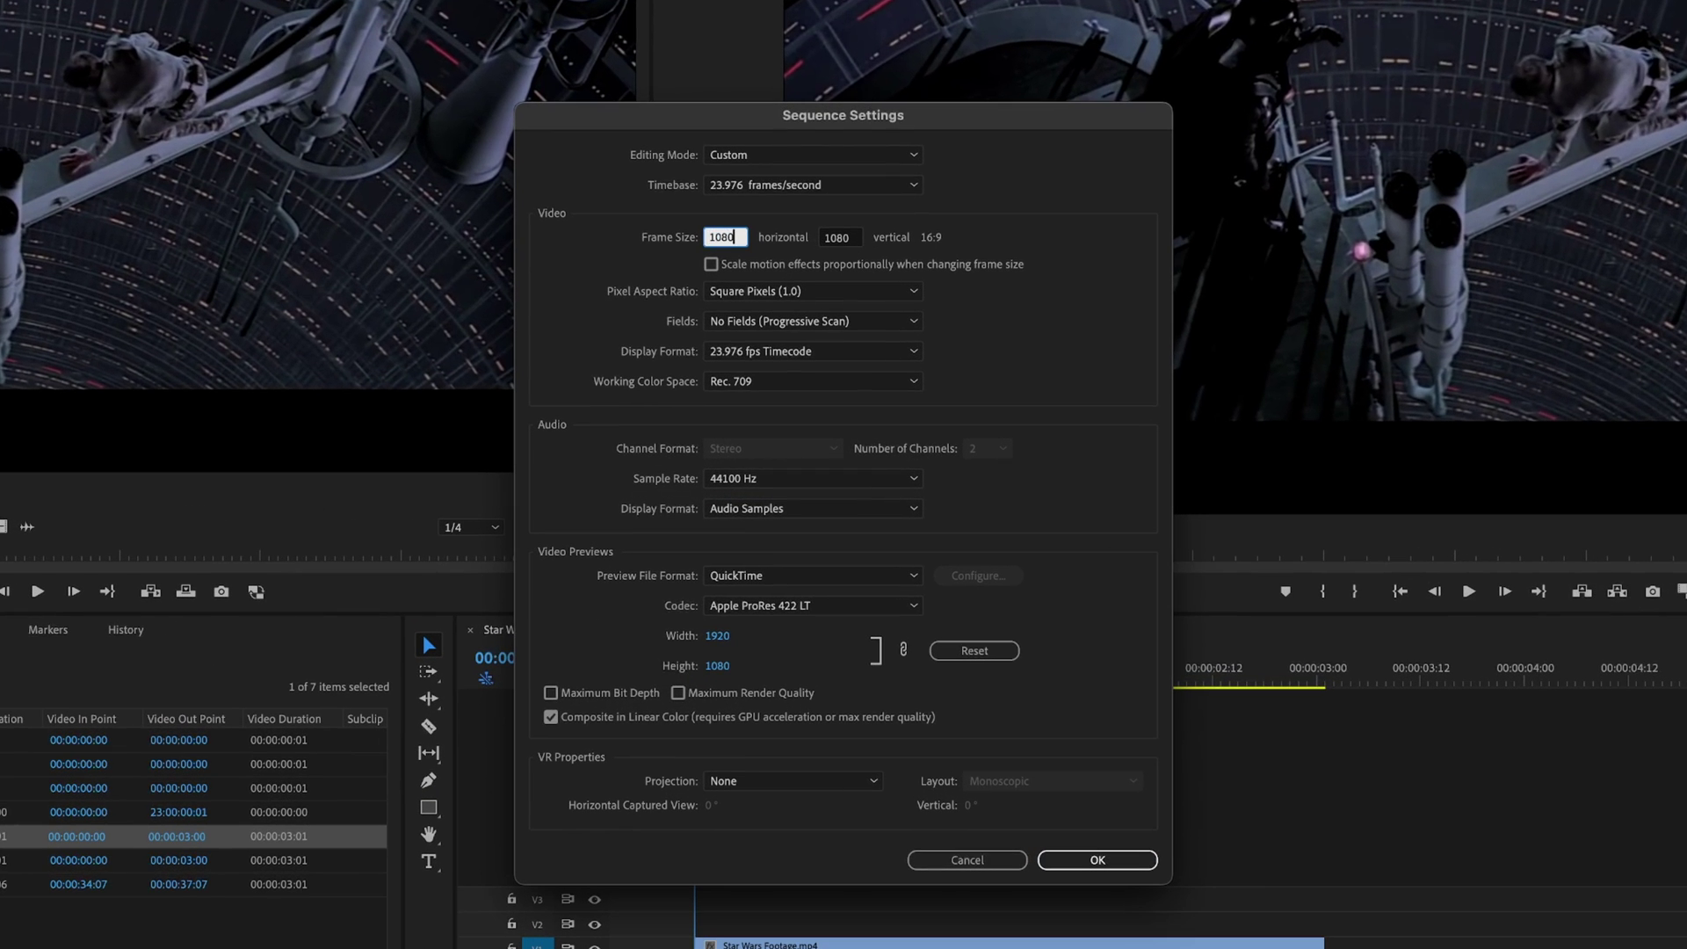
text(1920)
key(Return)
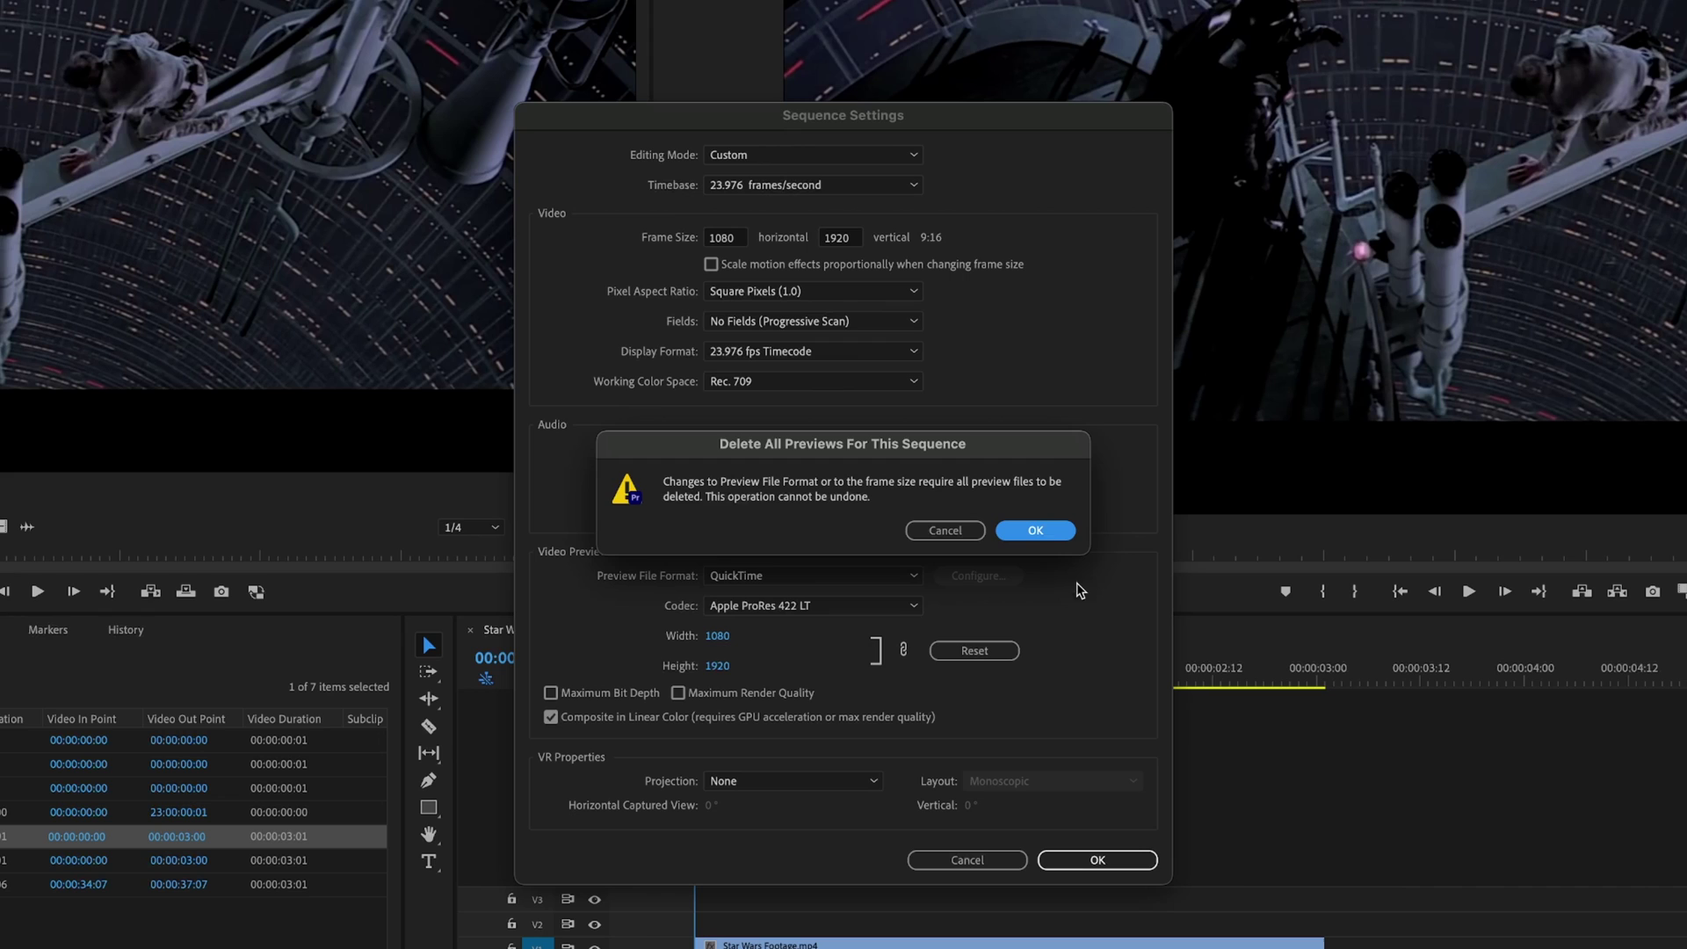
click(1046, 533)
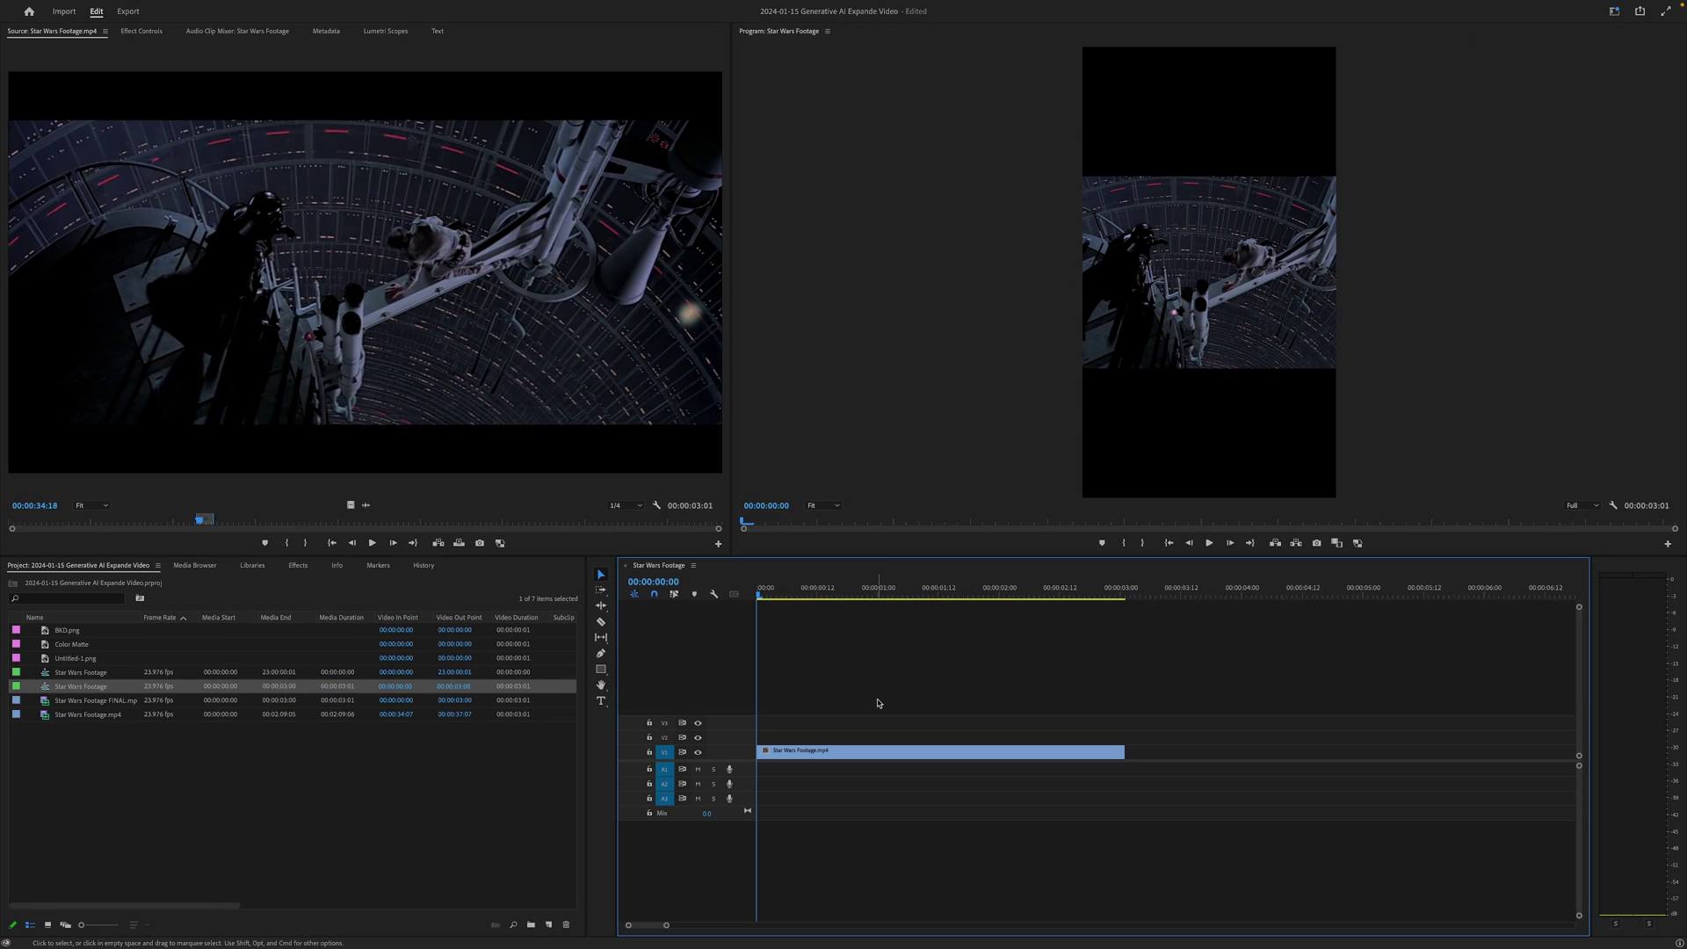
- Apply the Crop effect to the Star Wars clip and move it up to track V2
click(412, 759)
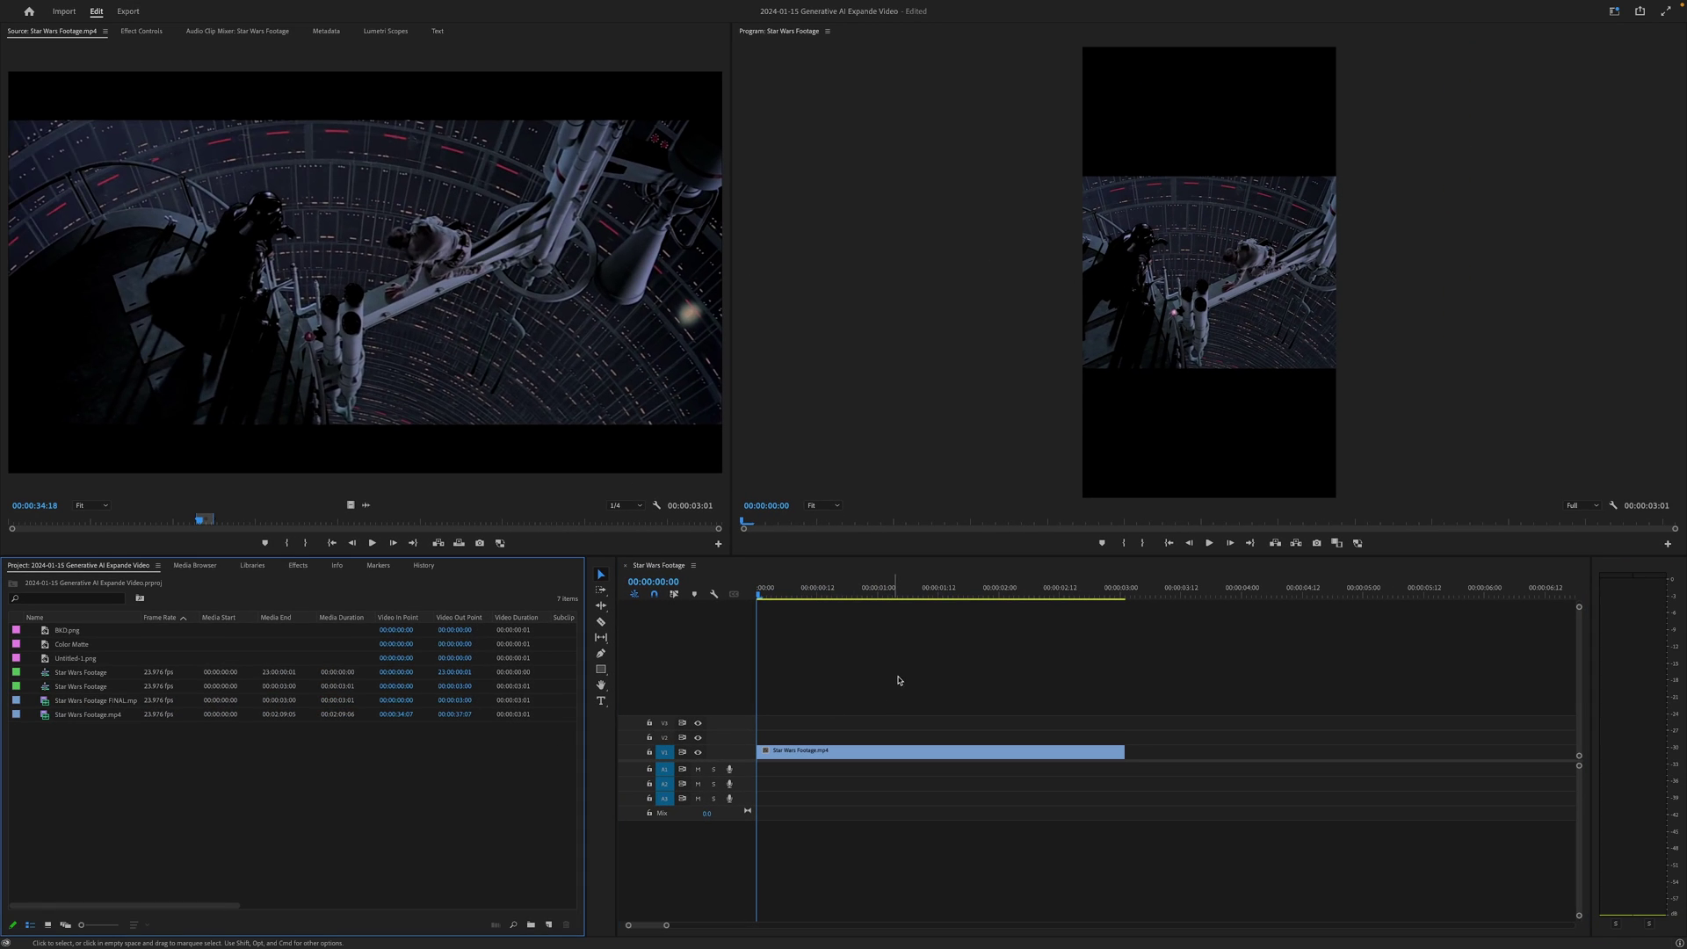
click(822, 751)
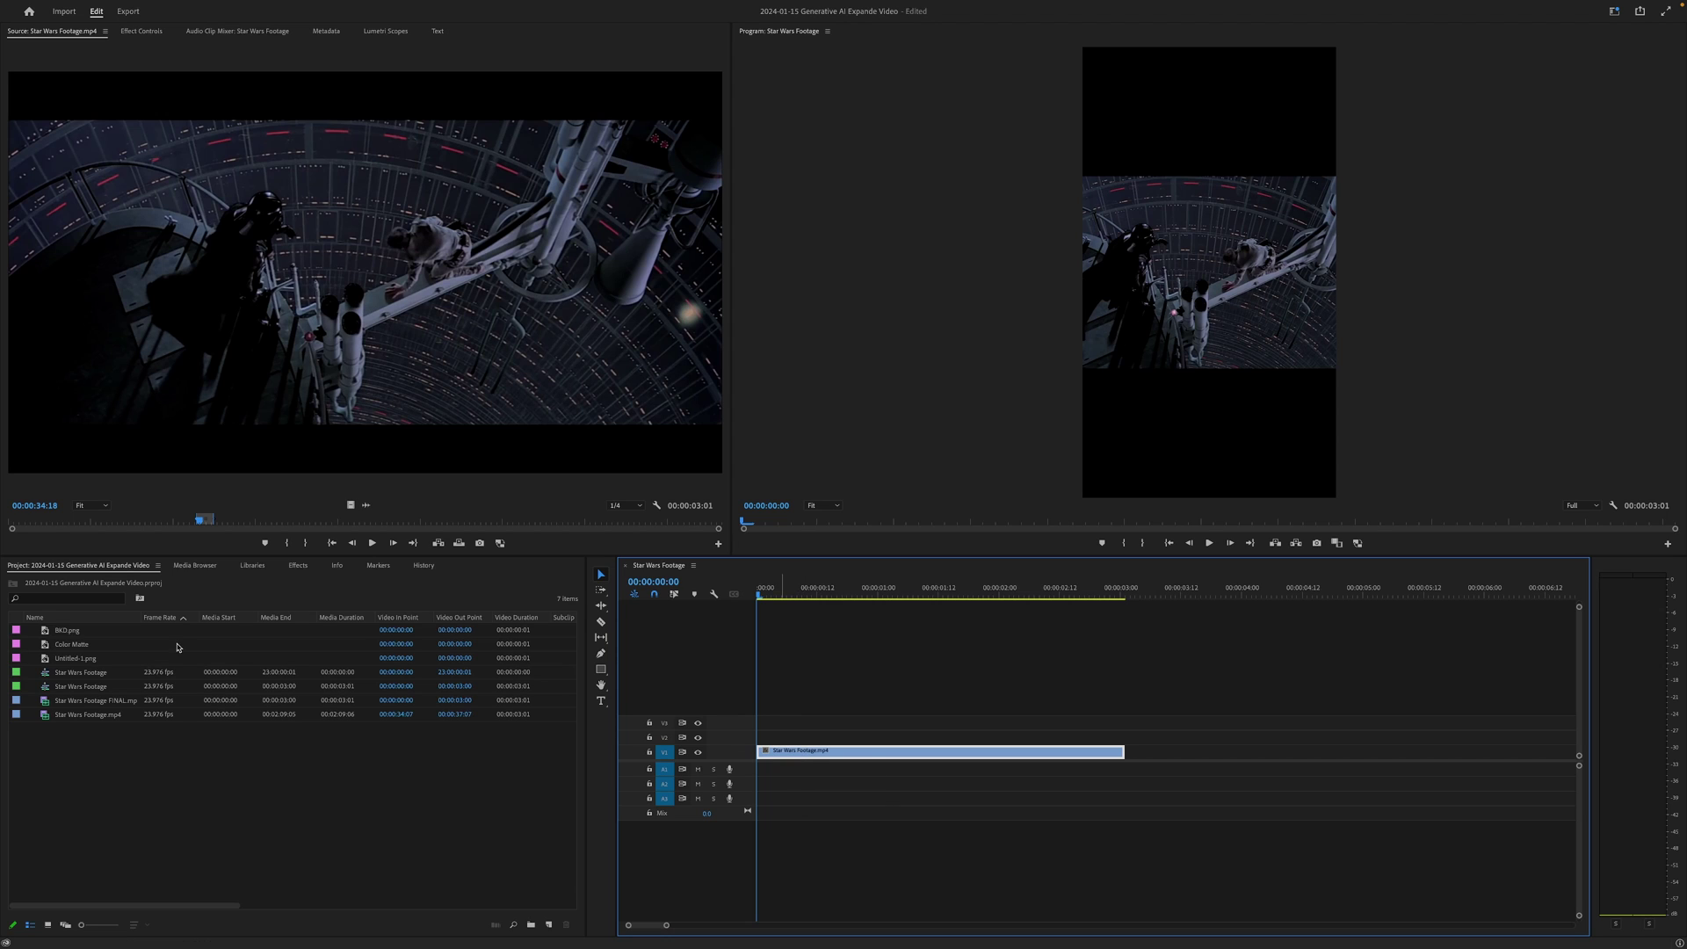
click(298, 565)
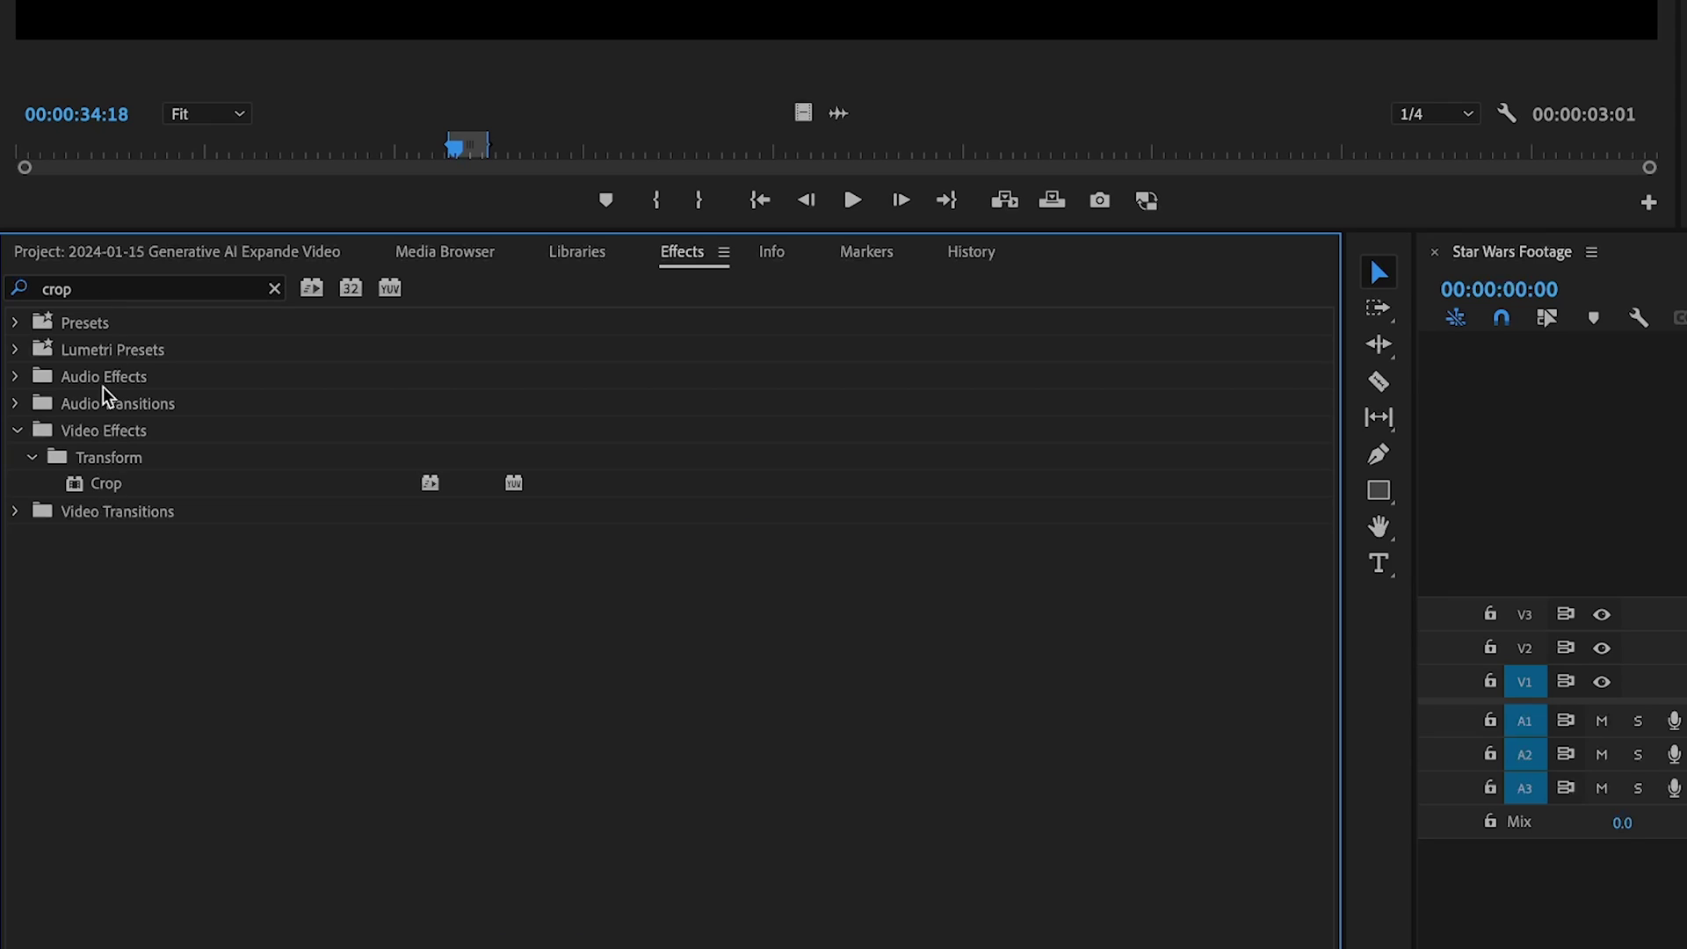
click(46, 584)
click(105, 483)
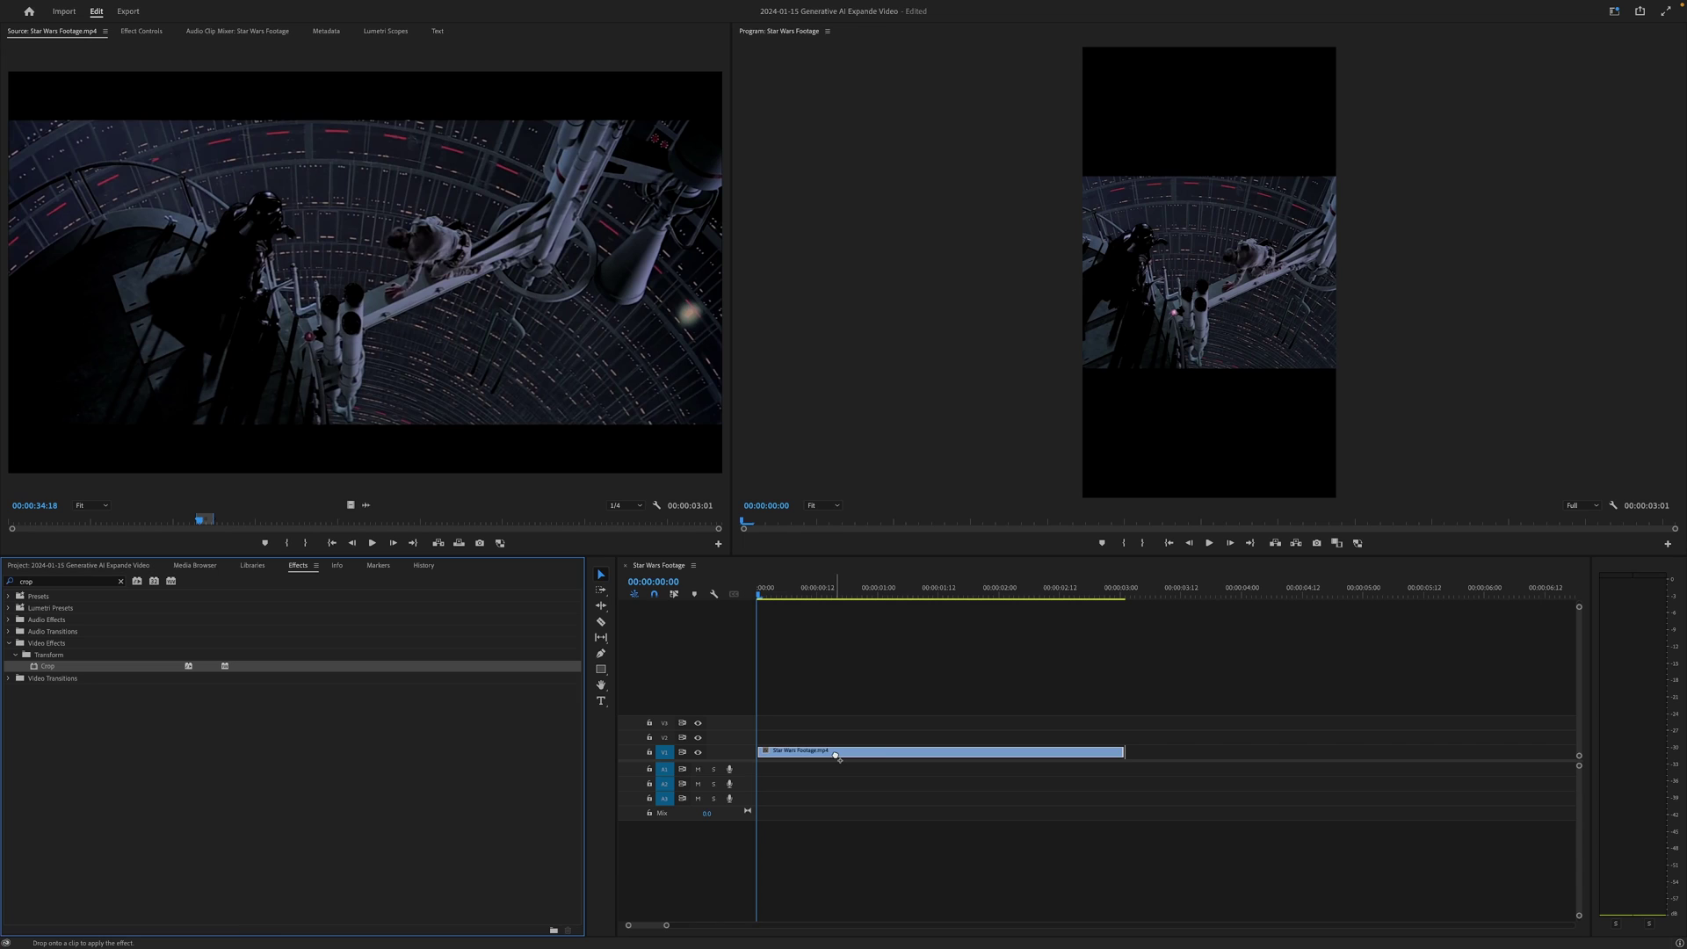
drag(829, 756, 830, 740)
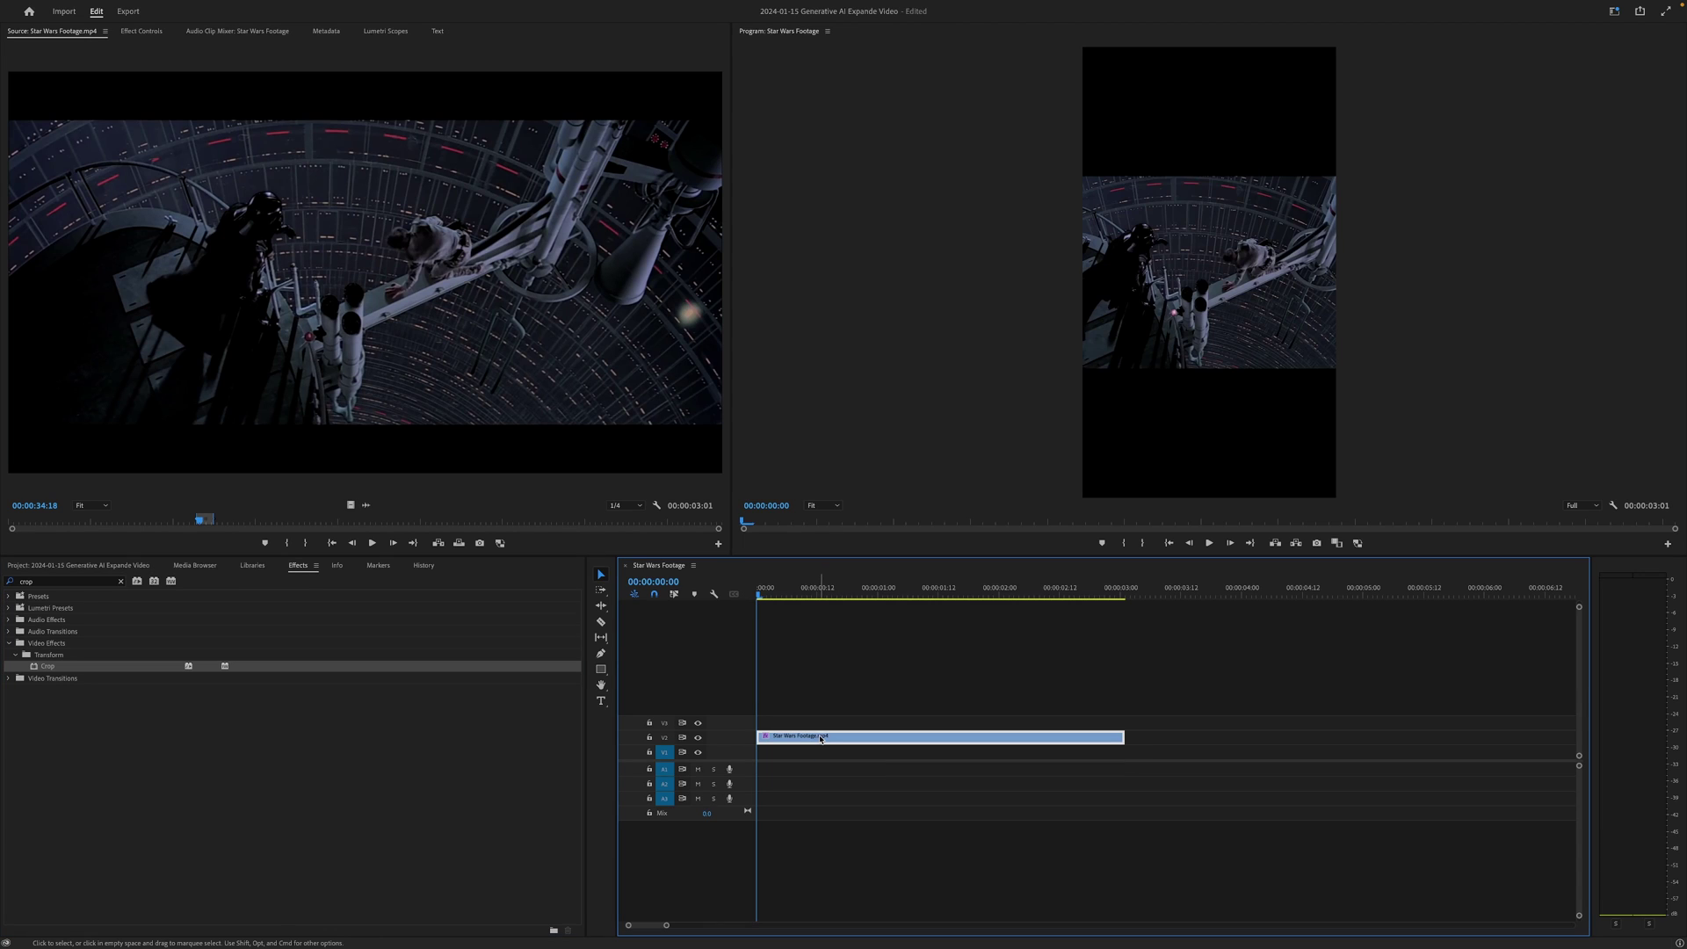
- Set the clip's Crop Top and Crop Bottom to 12% in Effect Controls
click(141, 31)
click(49, 80)
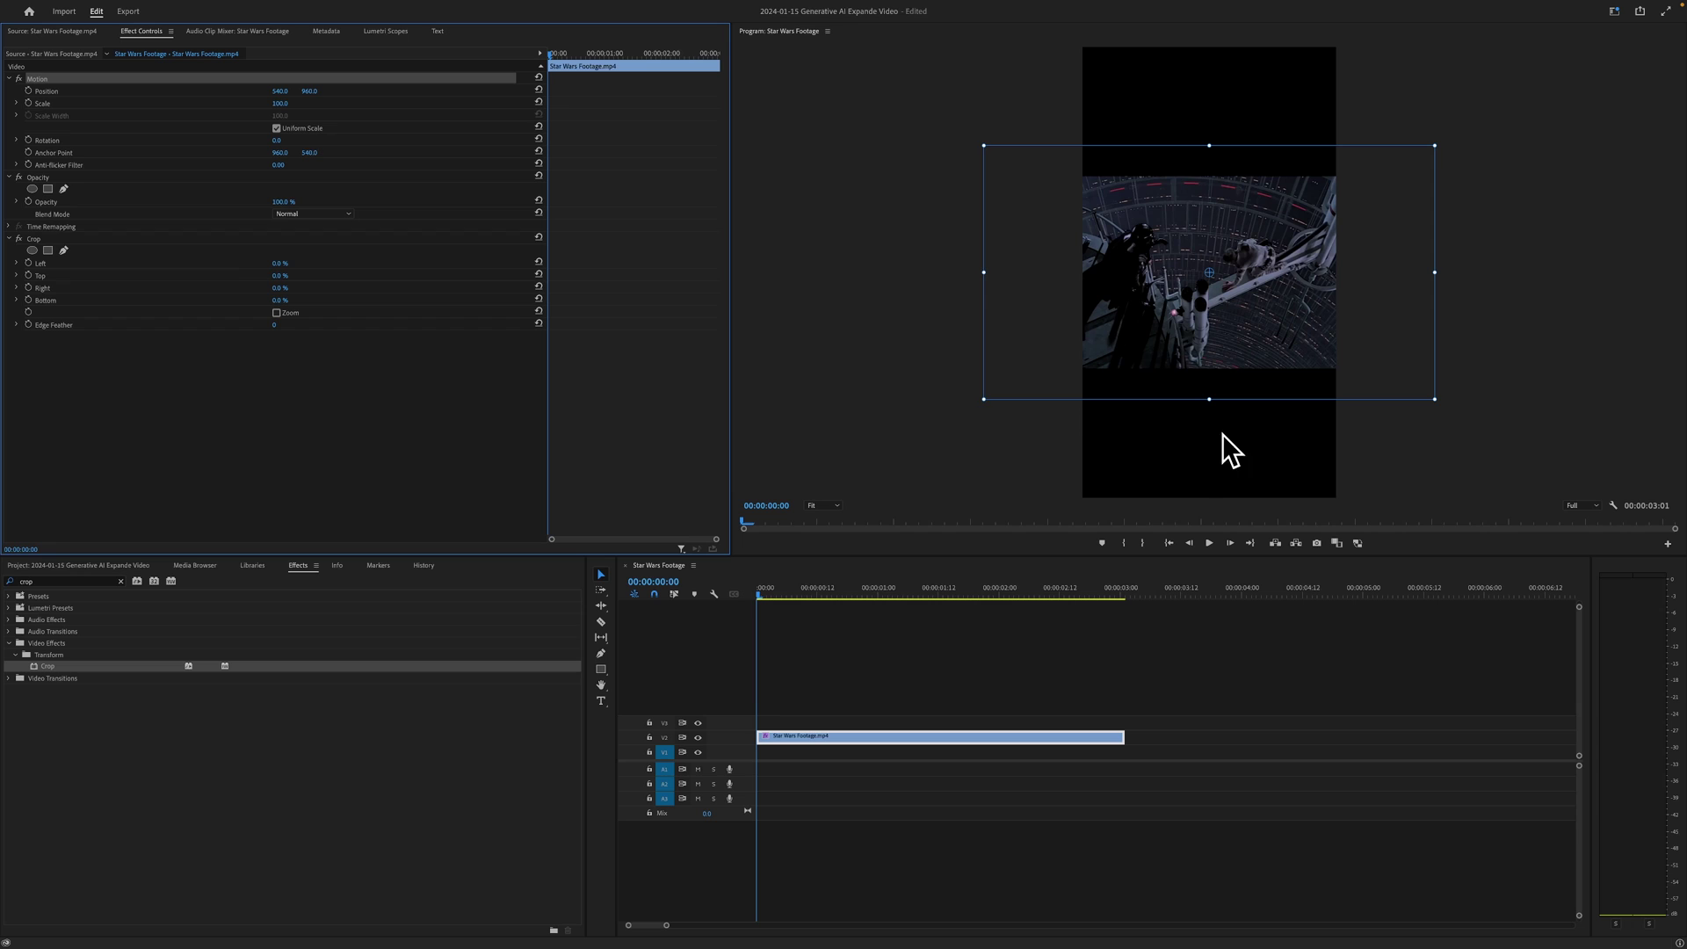
click(279, 276)
text(12)
click(279, 302)
text(12)
key(Return)
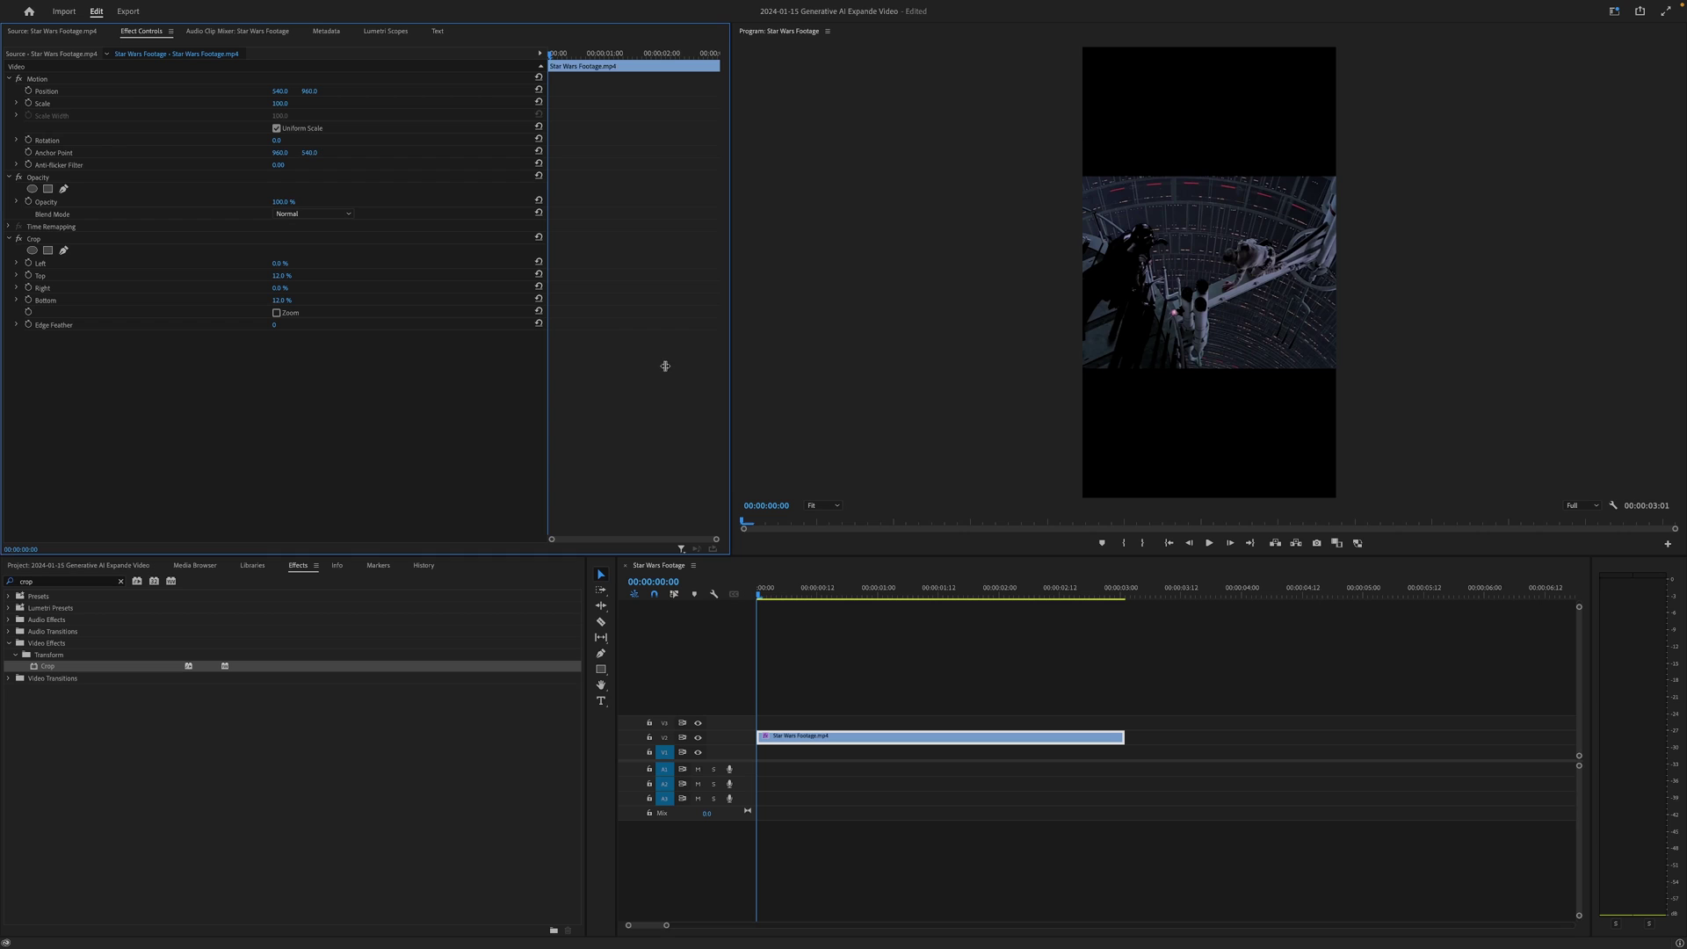
click(790, 605)
key(space)
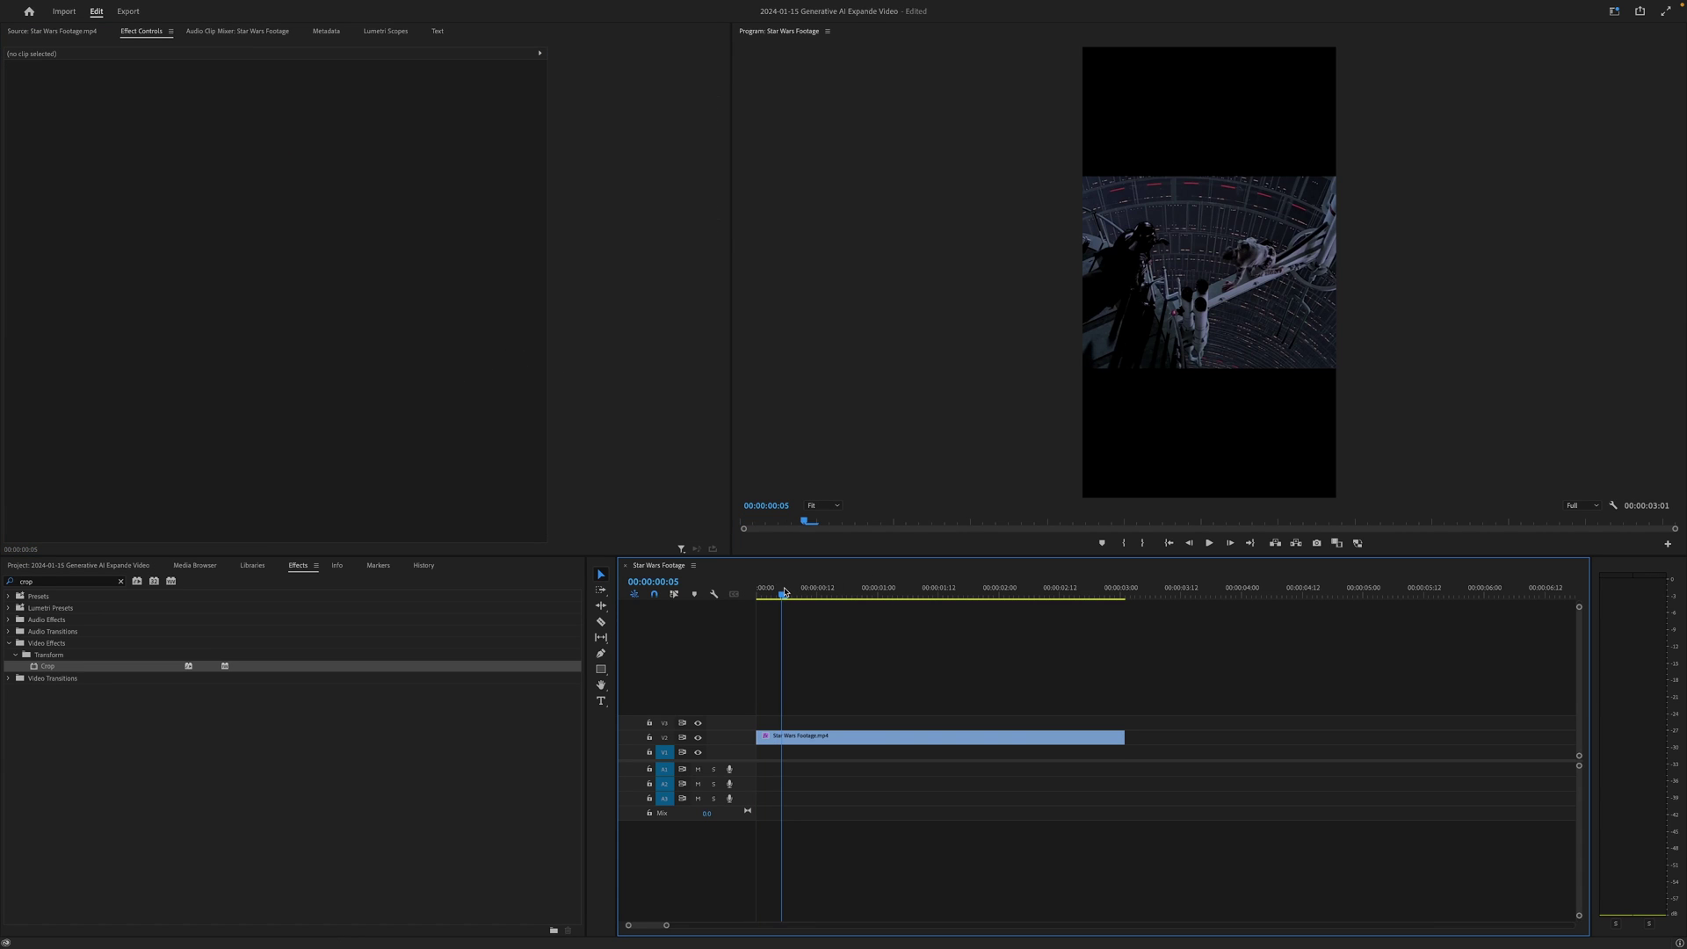
key(space)
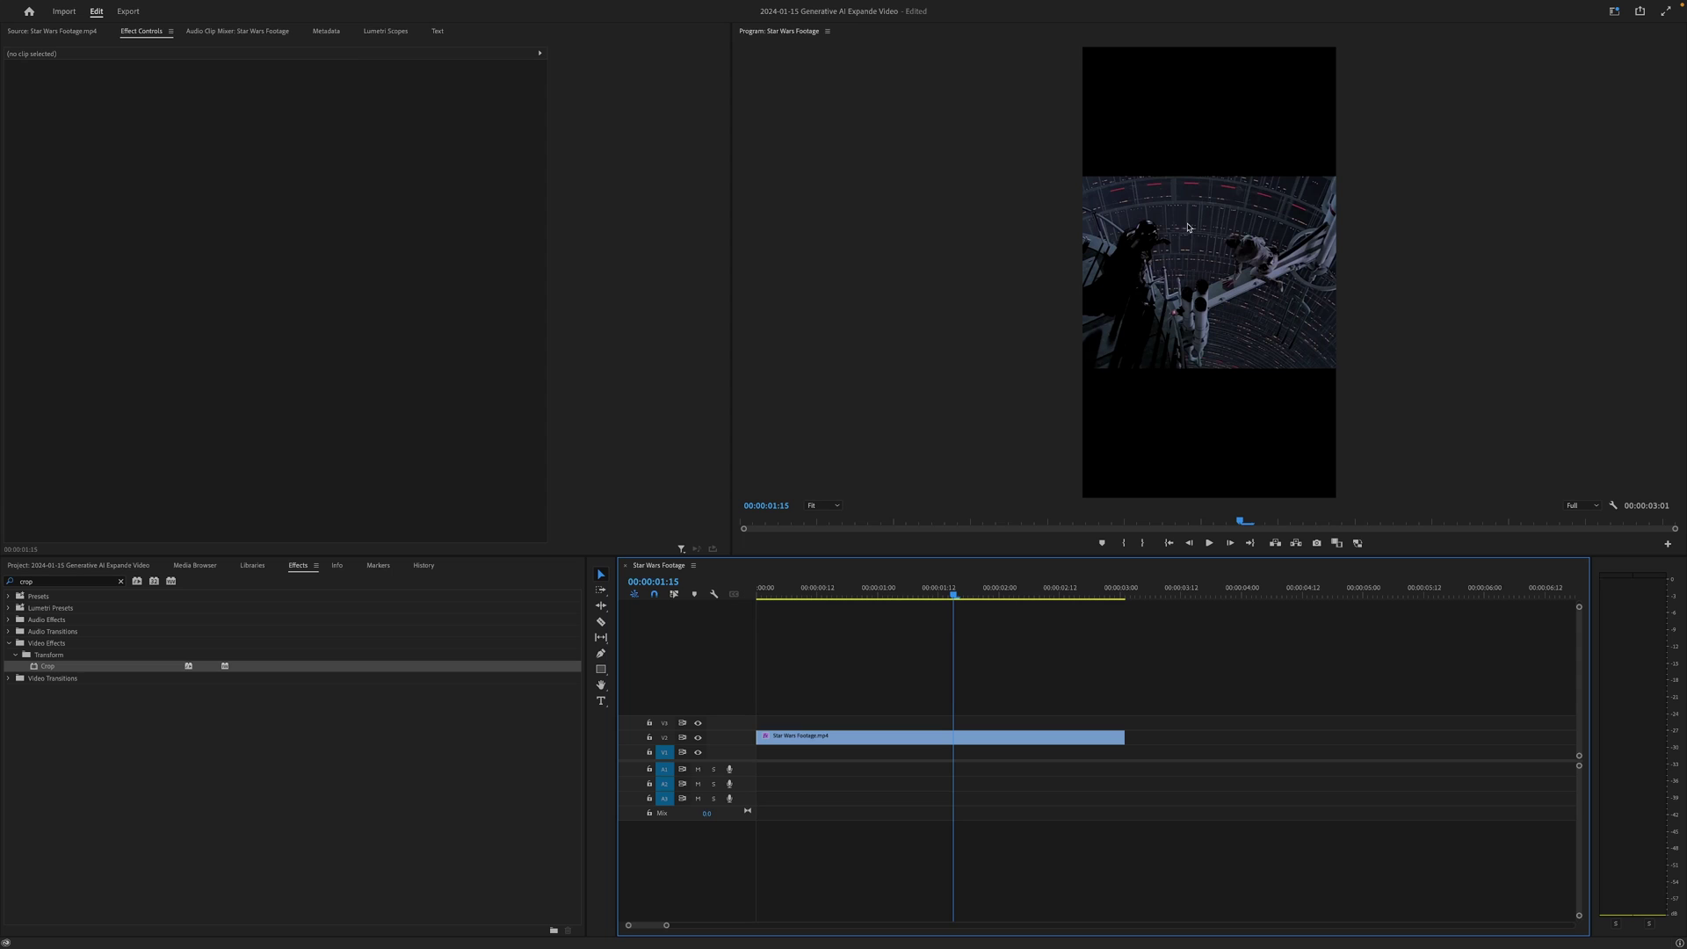
click(930, 589)
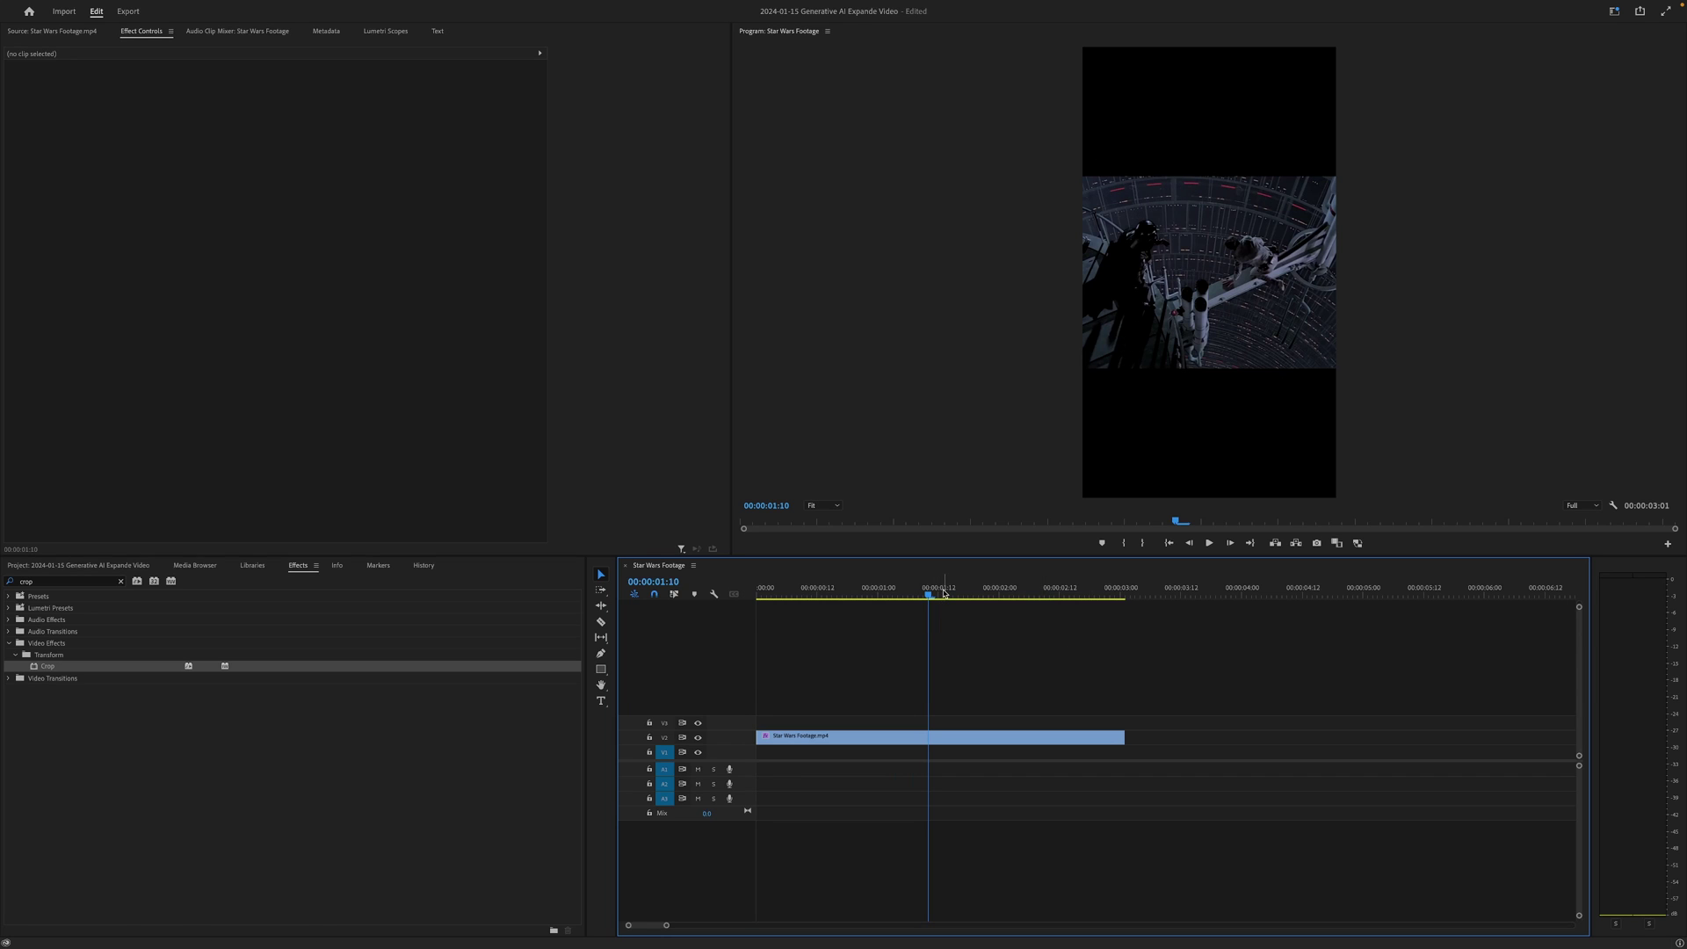
key(Home)
key(space)
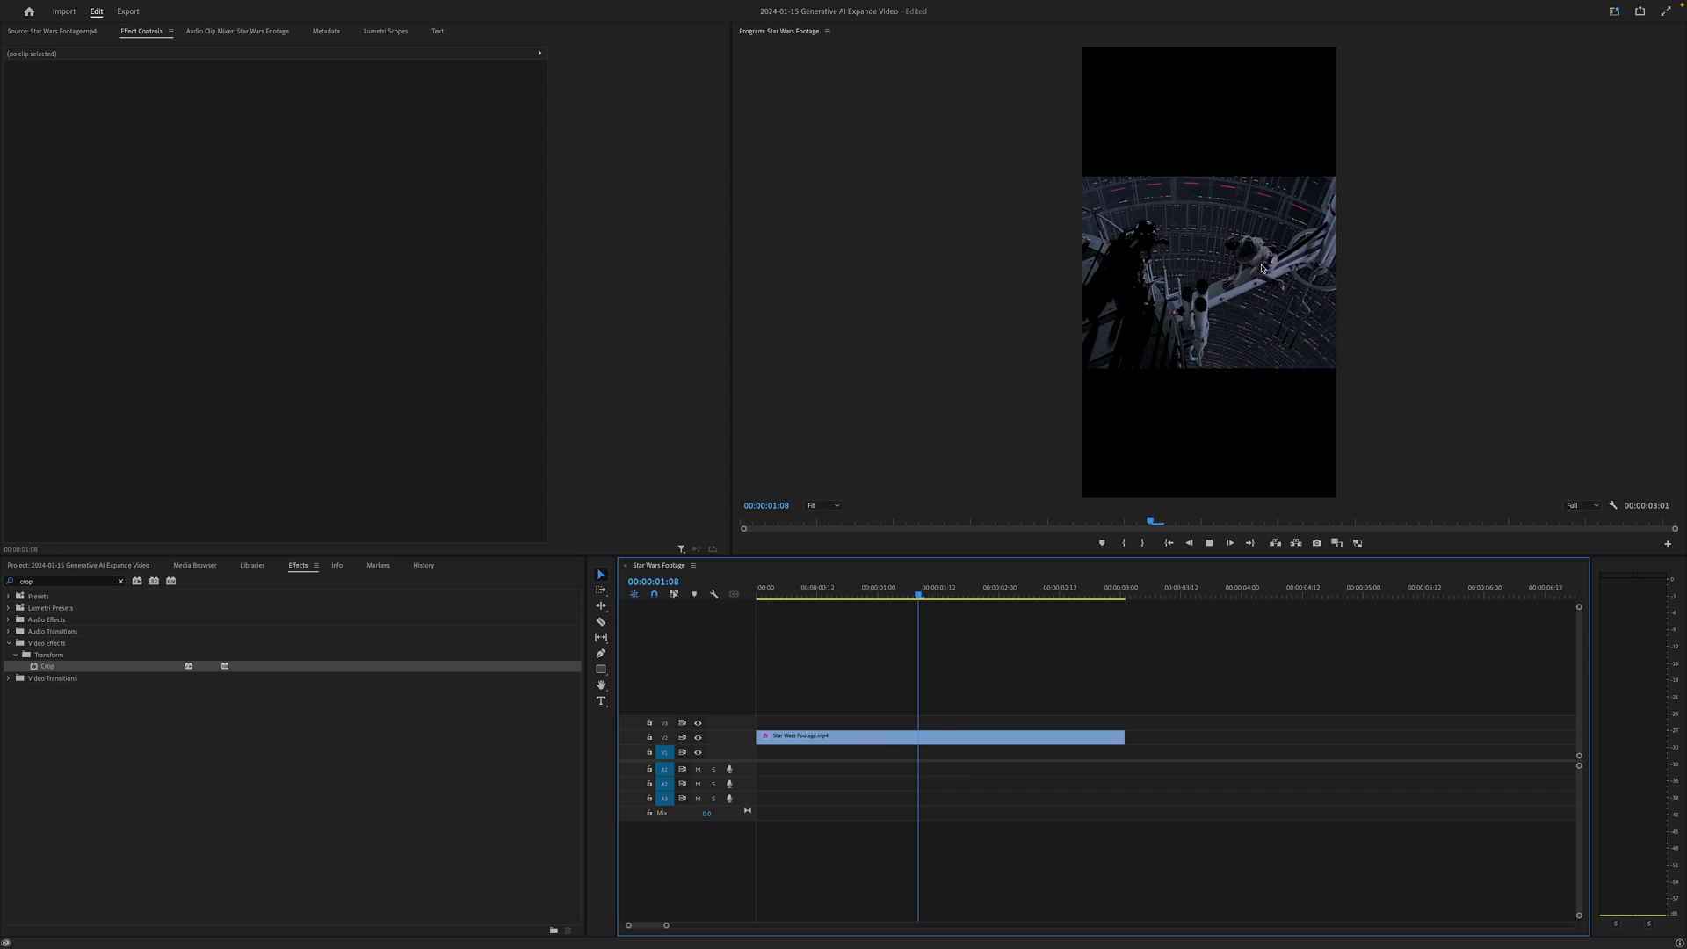
key(space)
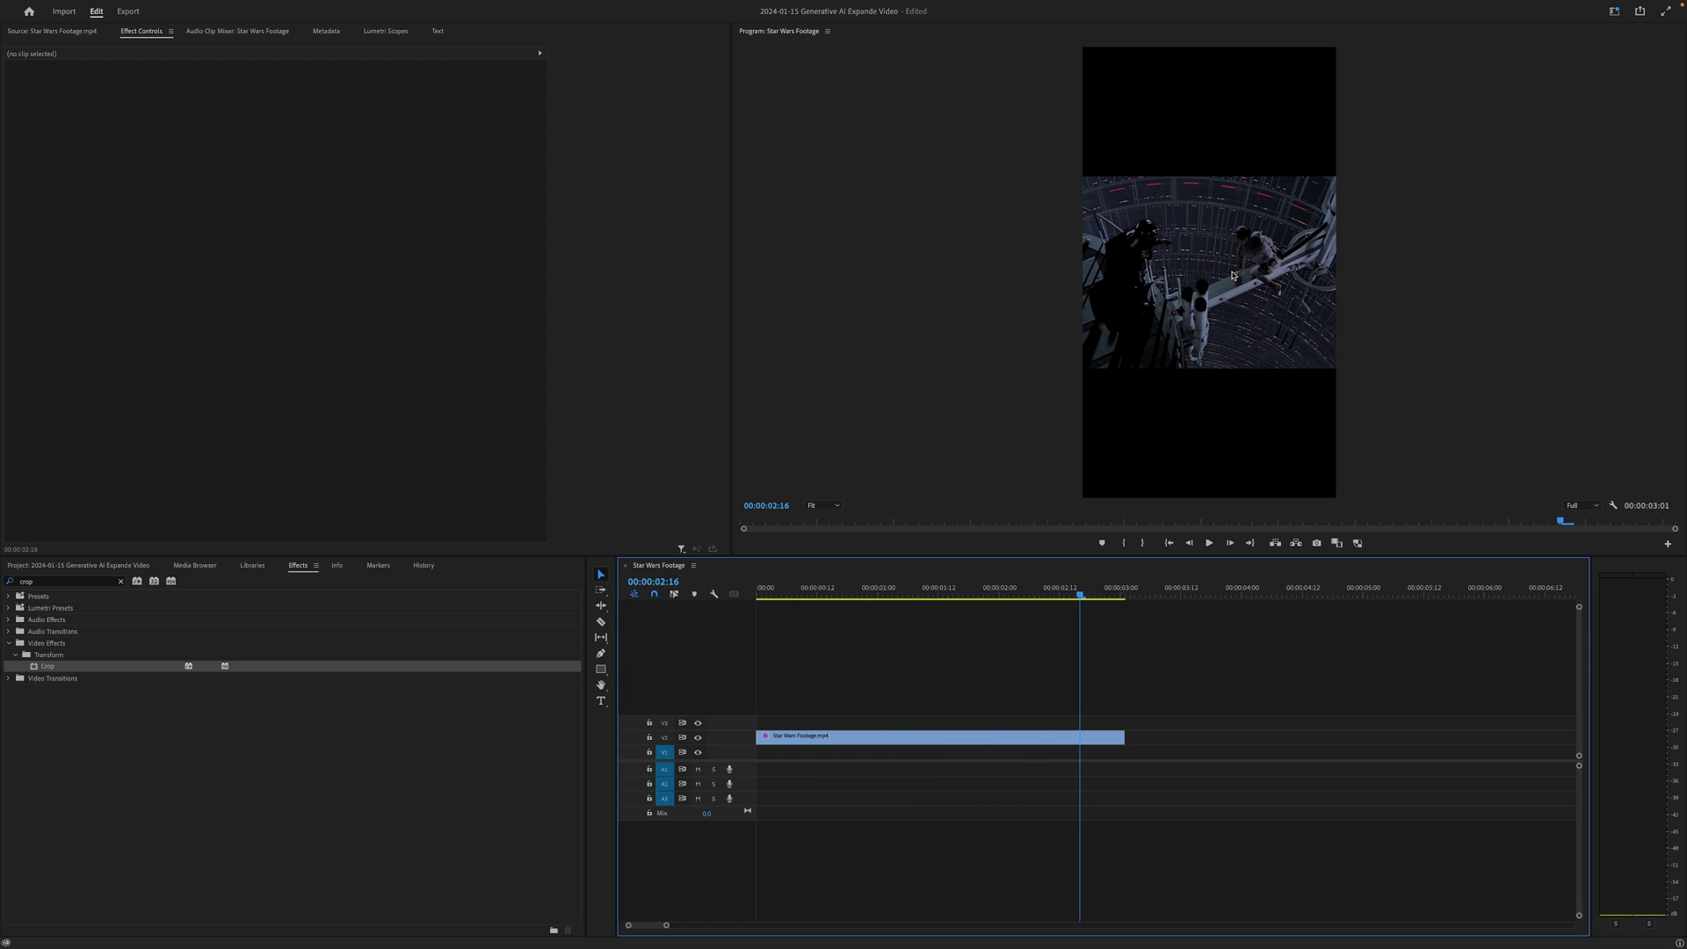
click(908, 594)
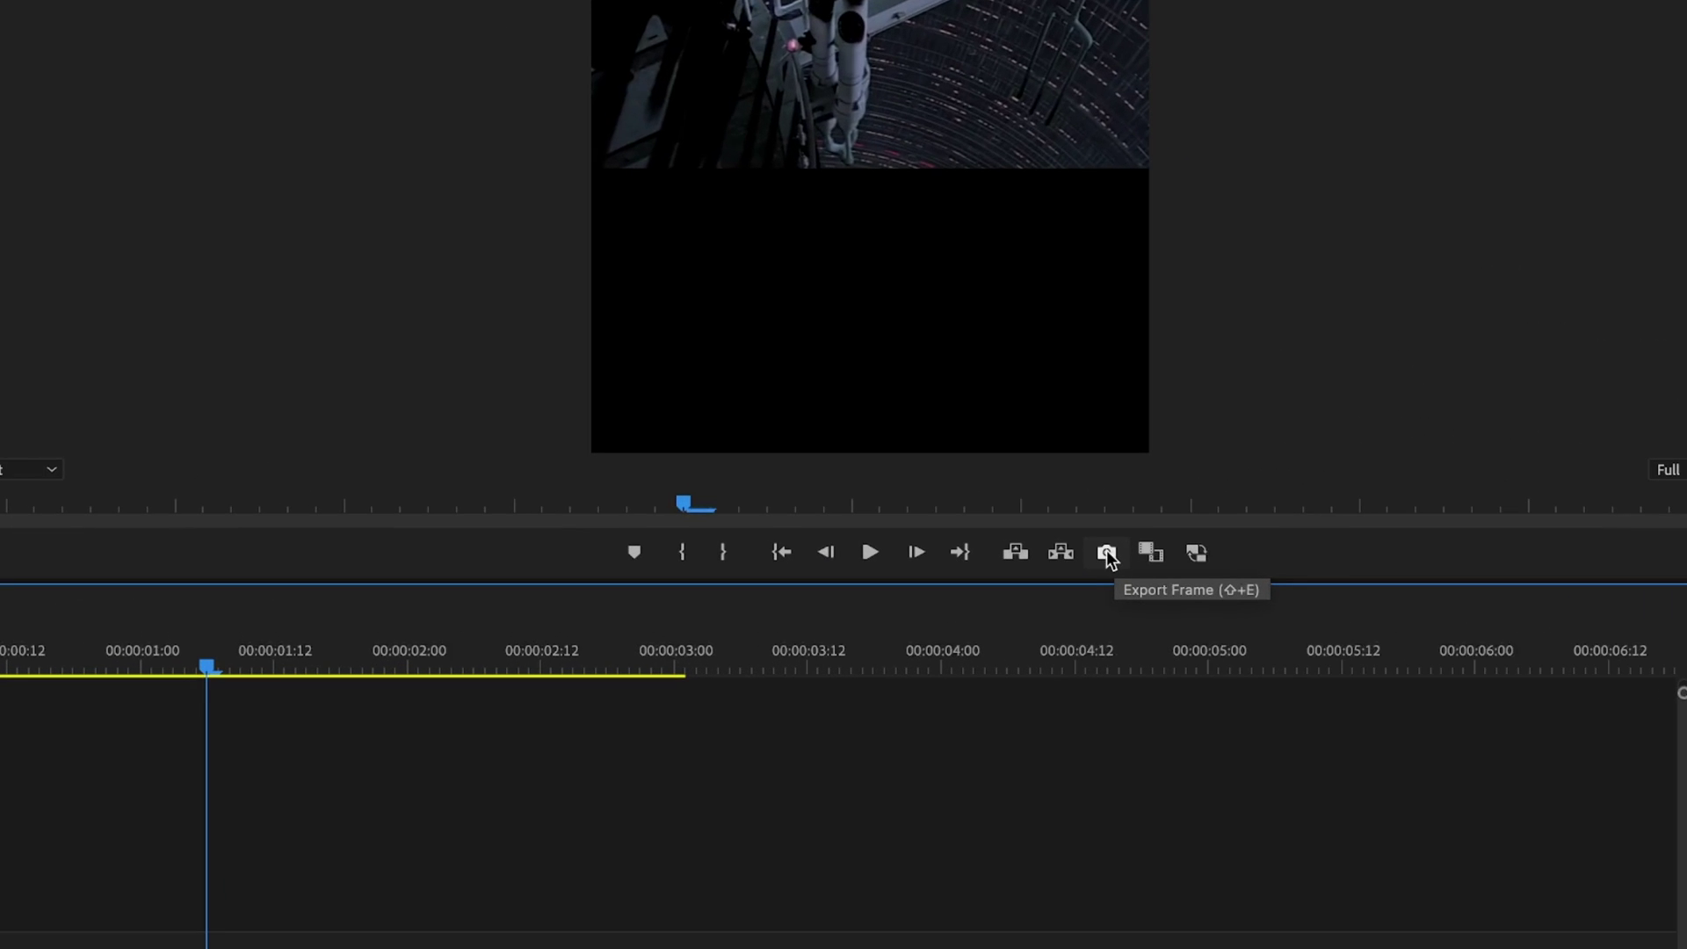
- Export the current frame as a PNG named Frame into the Generative AI Expand Video folder
click(1106, 550)
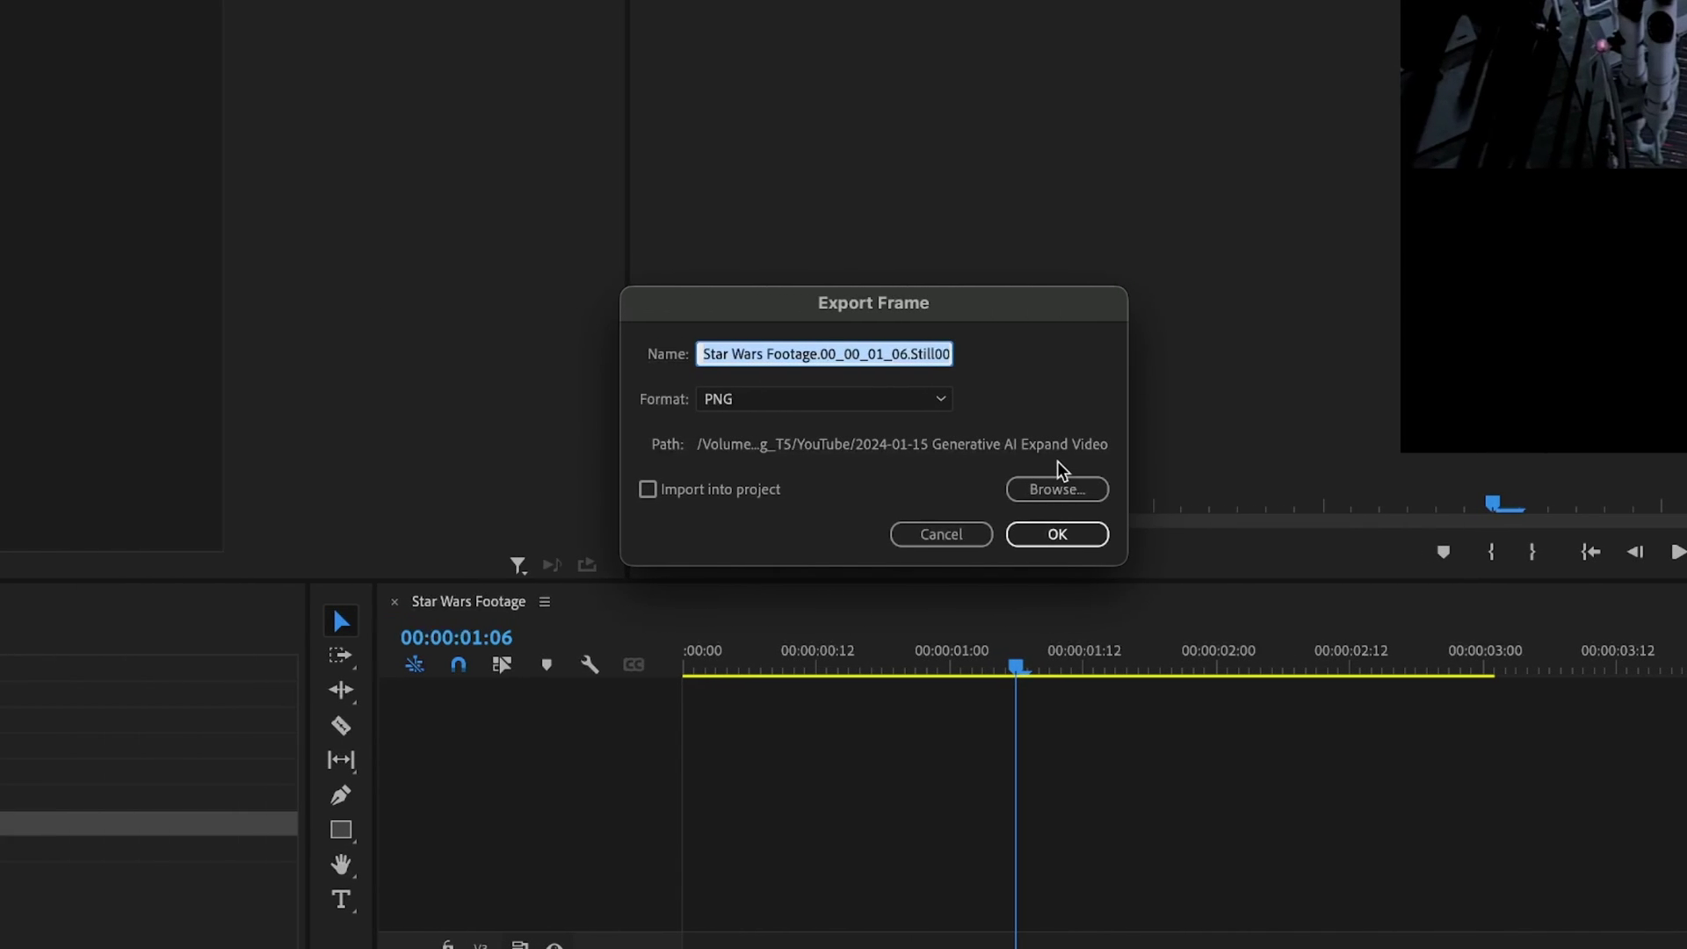
text(Frame)
click(858, 400)
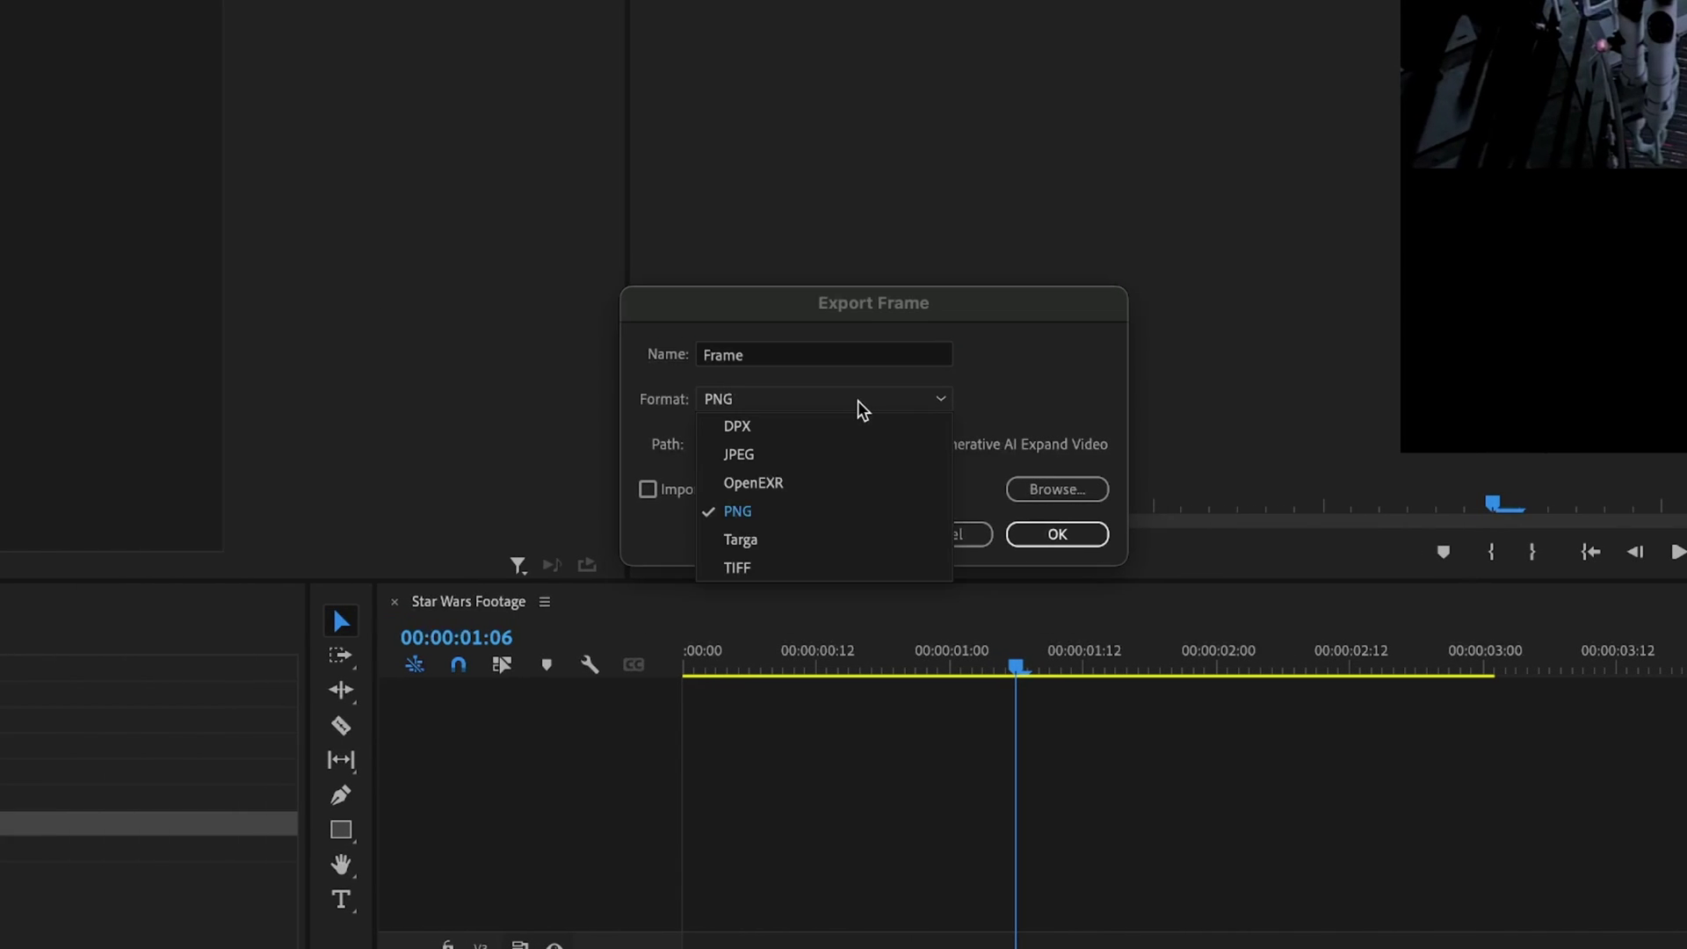
click(765, 507)
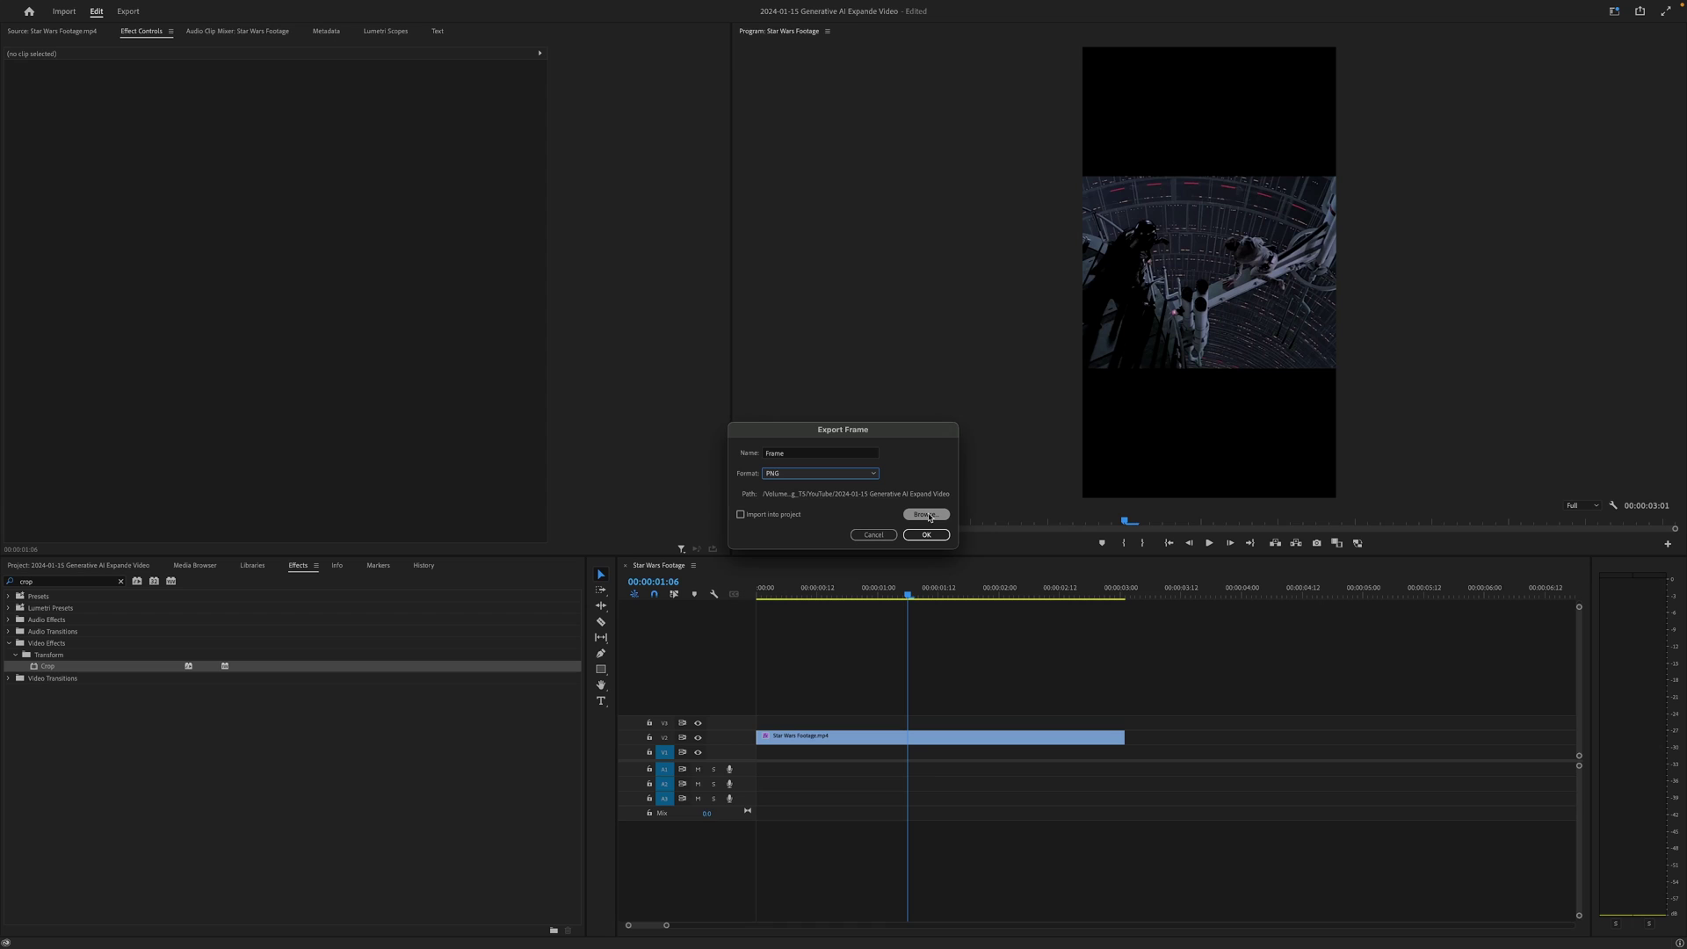
click(925, 514)
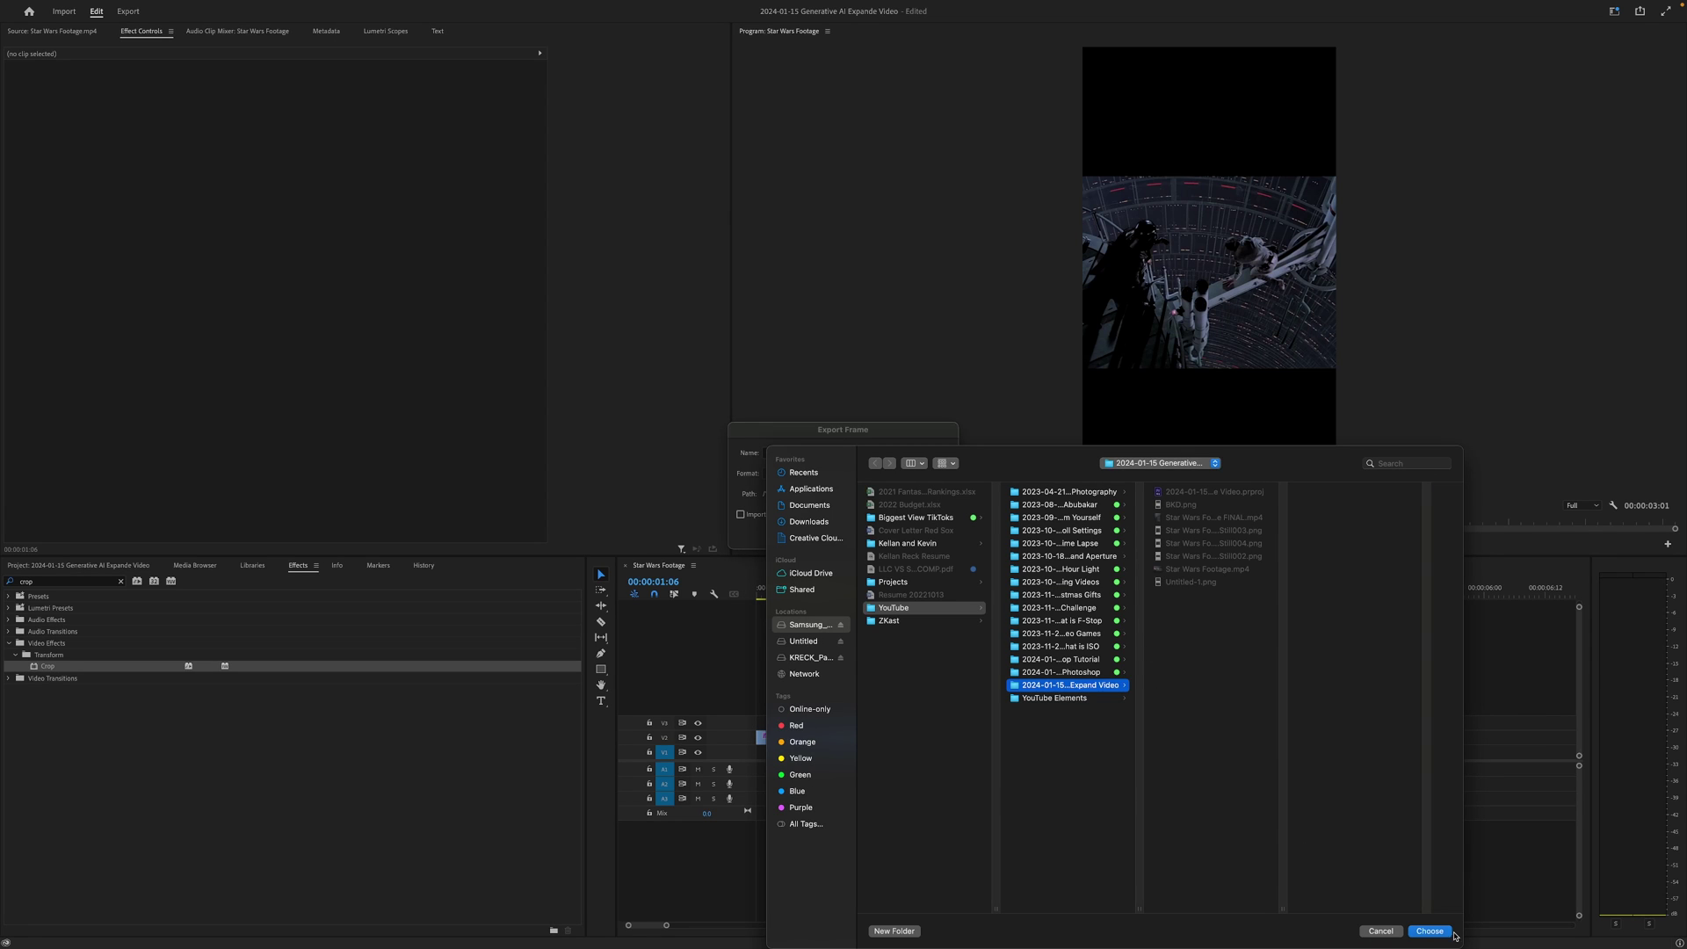
click(1445, 932)
click(925, 533)
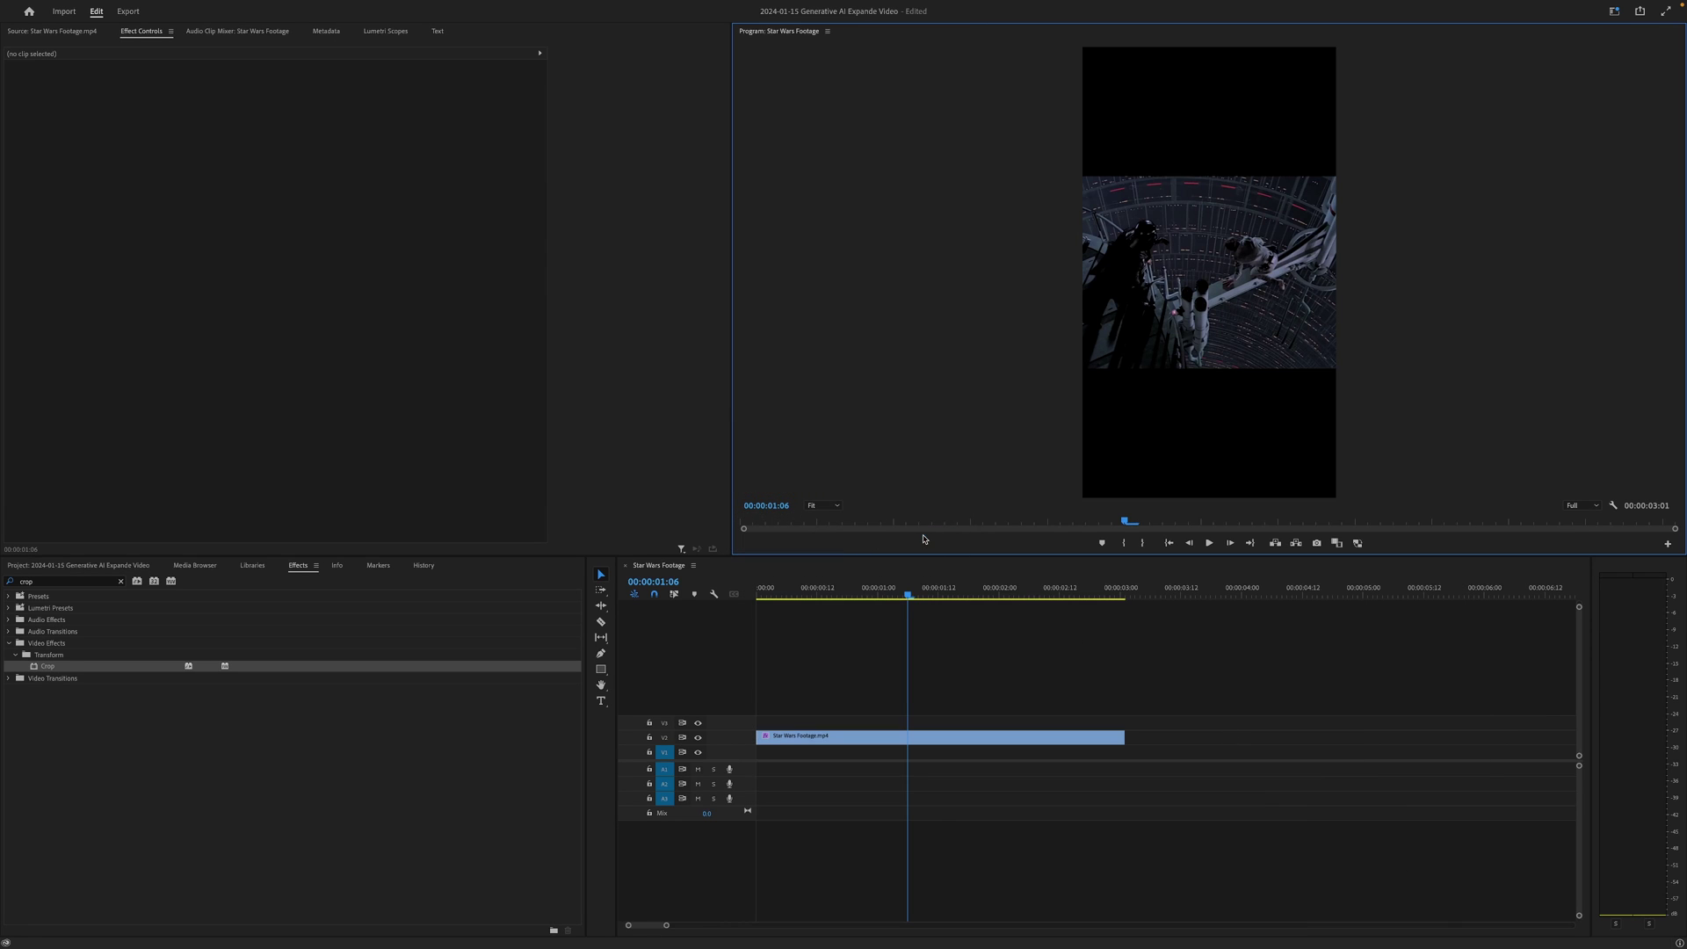
- Switch to Photoshop and create a new document with width 1080 and height 1920 pixels
click(937, 679)
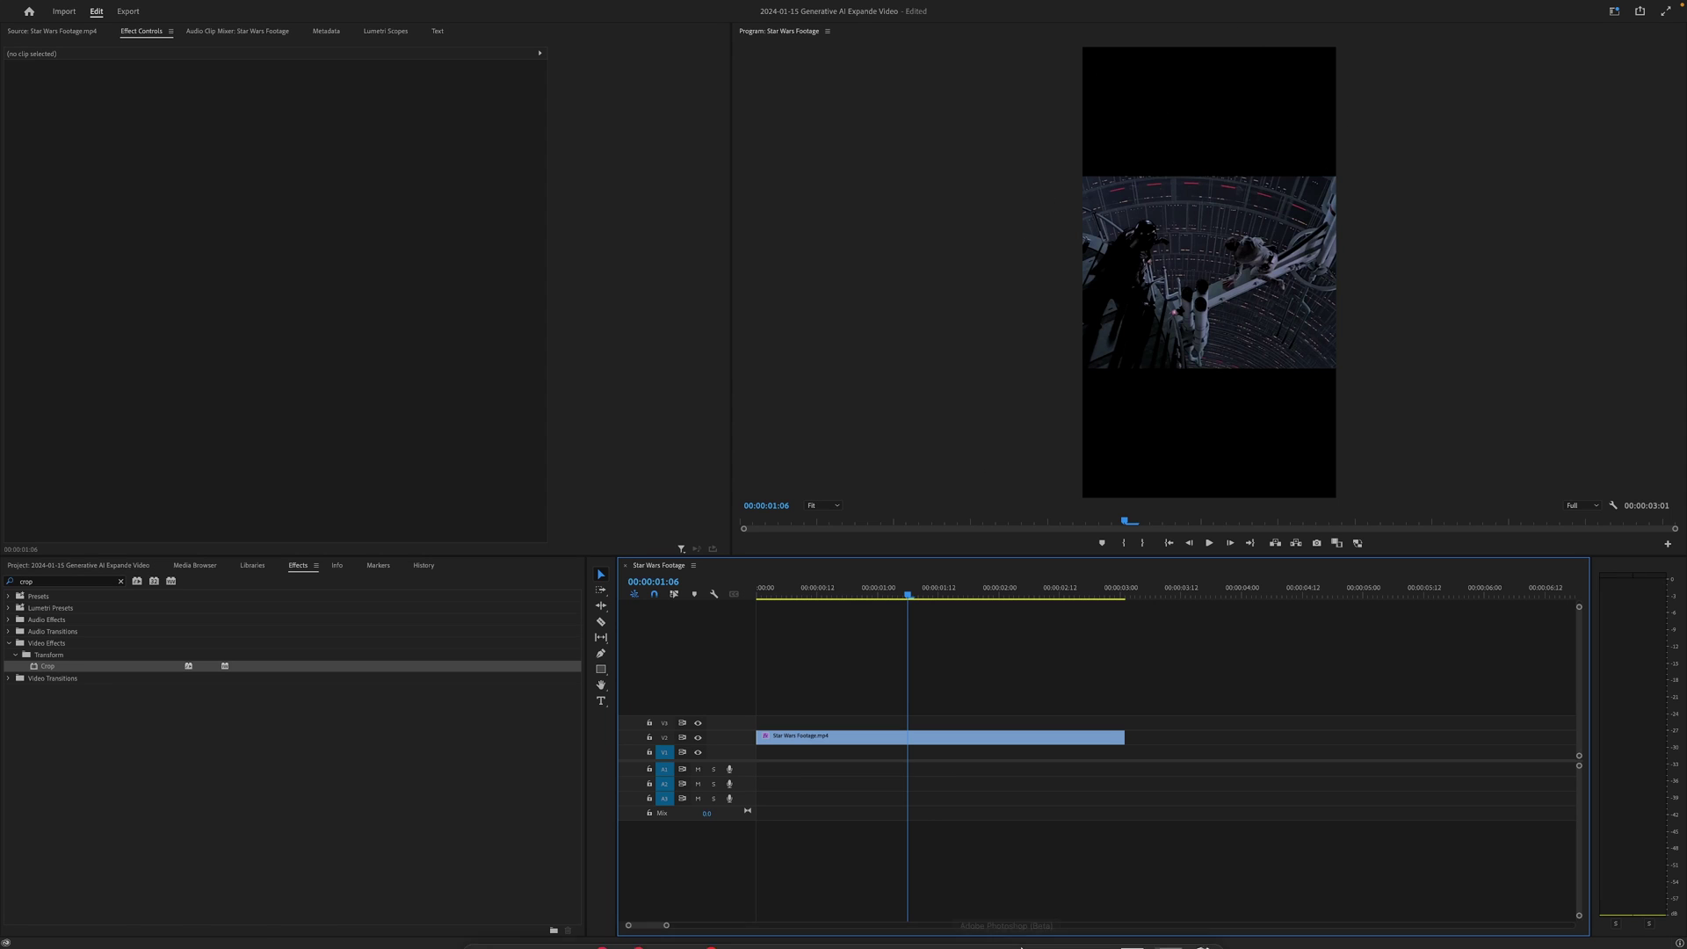
mouse_move(961, 948)
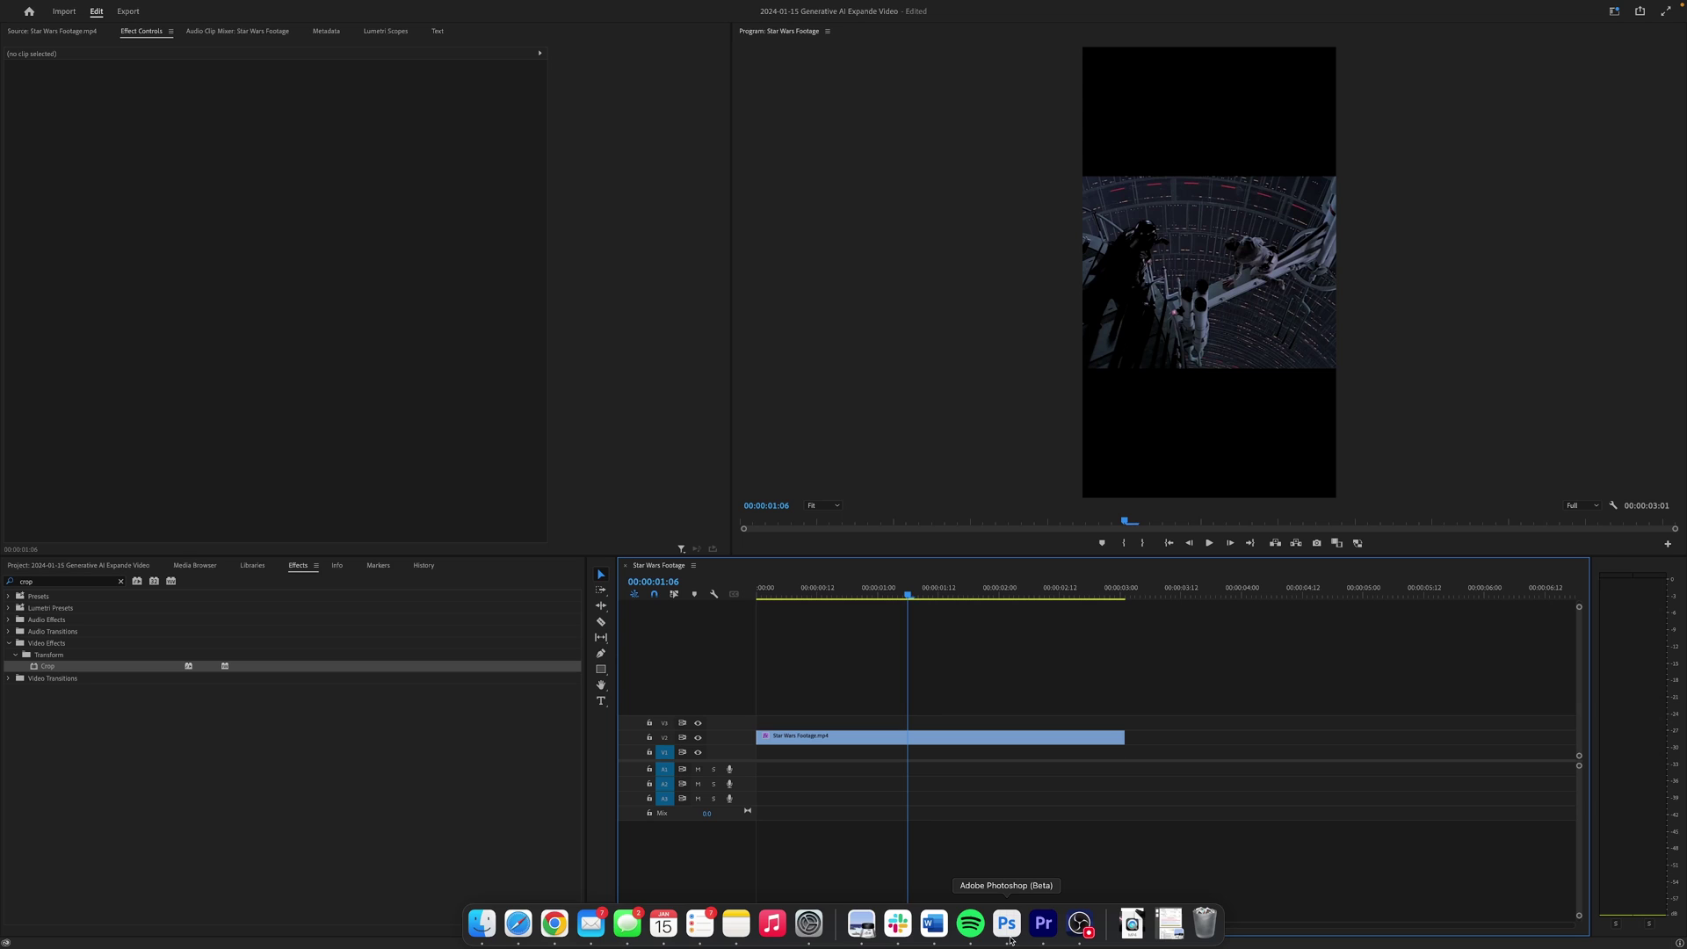
click(1008, 924)
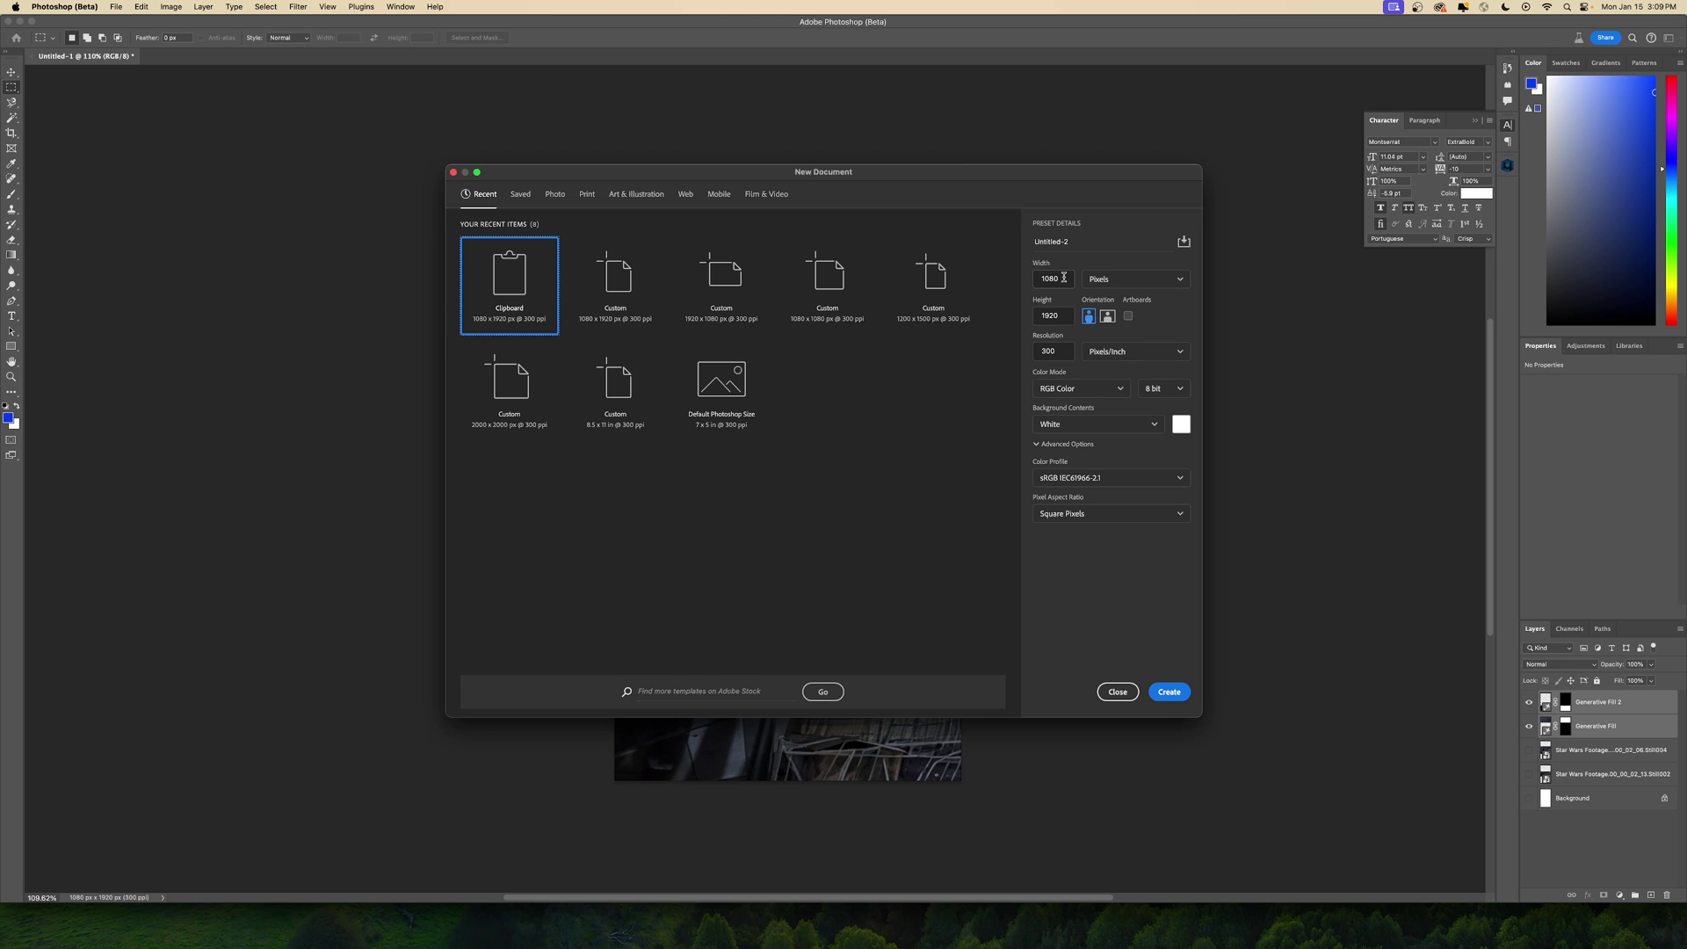
double_click(1064, 275)
double_click(1065, 320)
click(1169, 693)
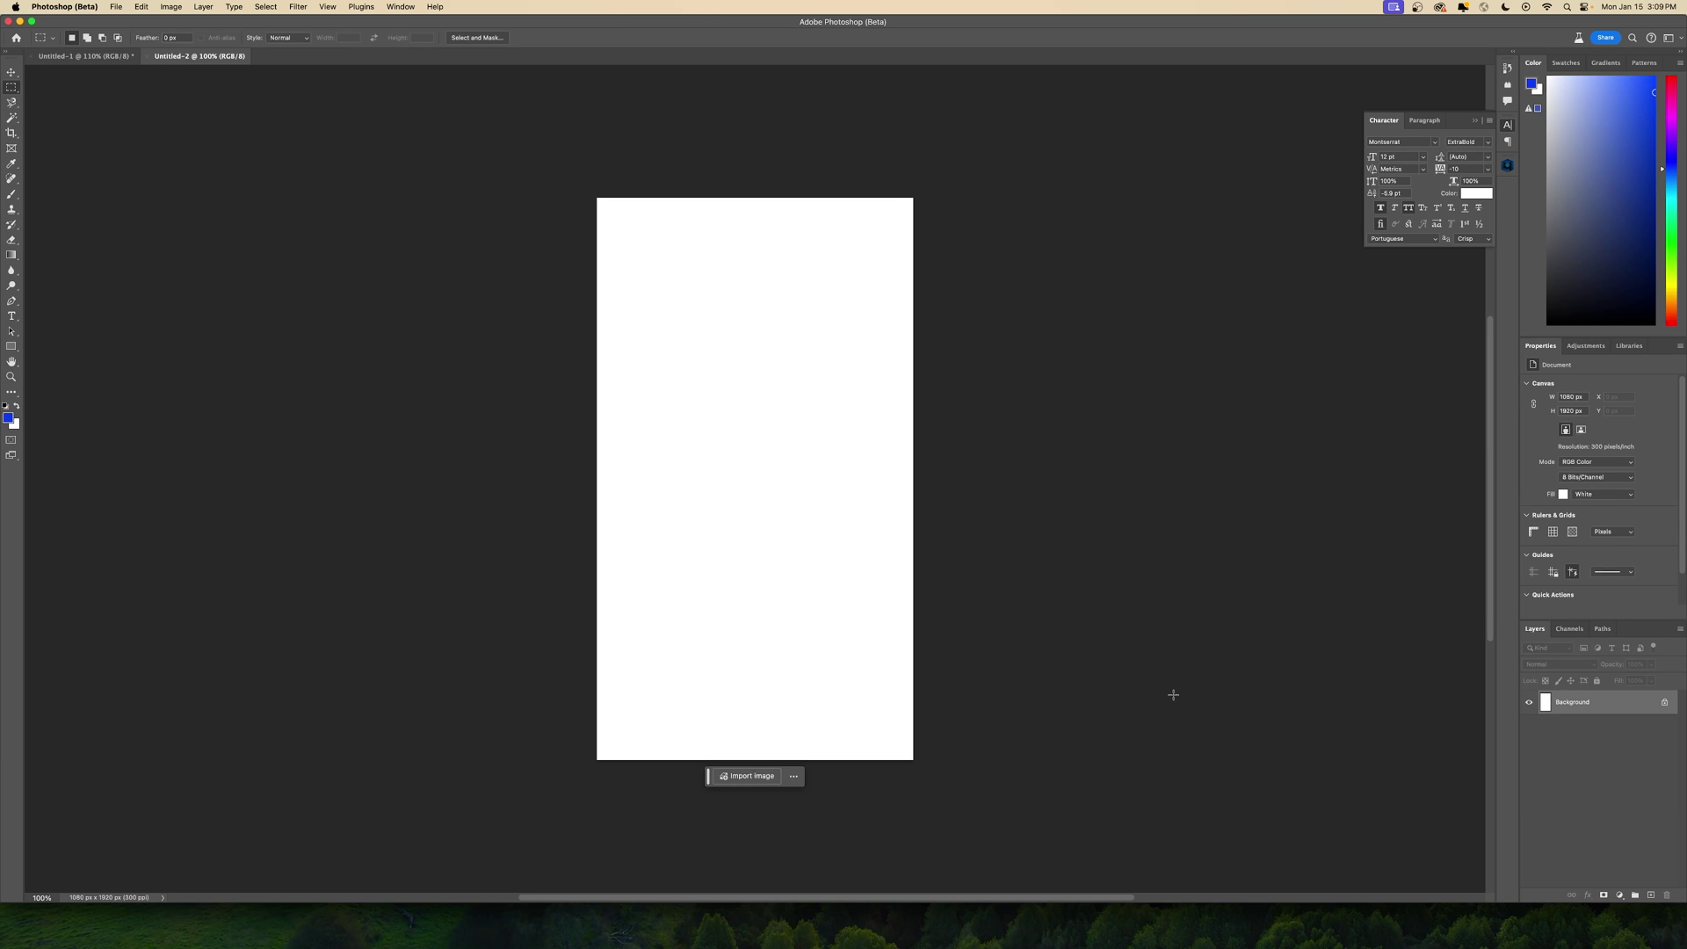
- Drag Frame.png from the Finder project folder onto the canvas and commit it centred
mouse_move(588, 936)
click(494, 934)
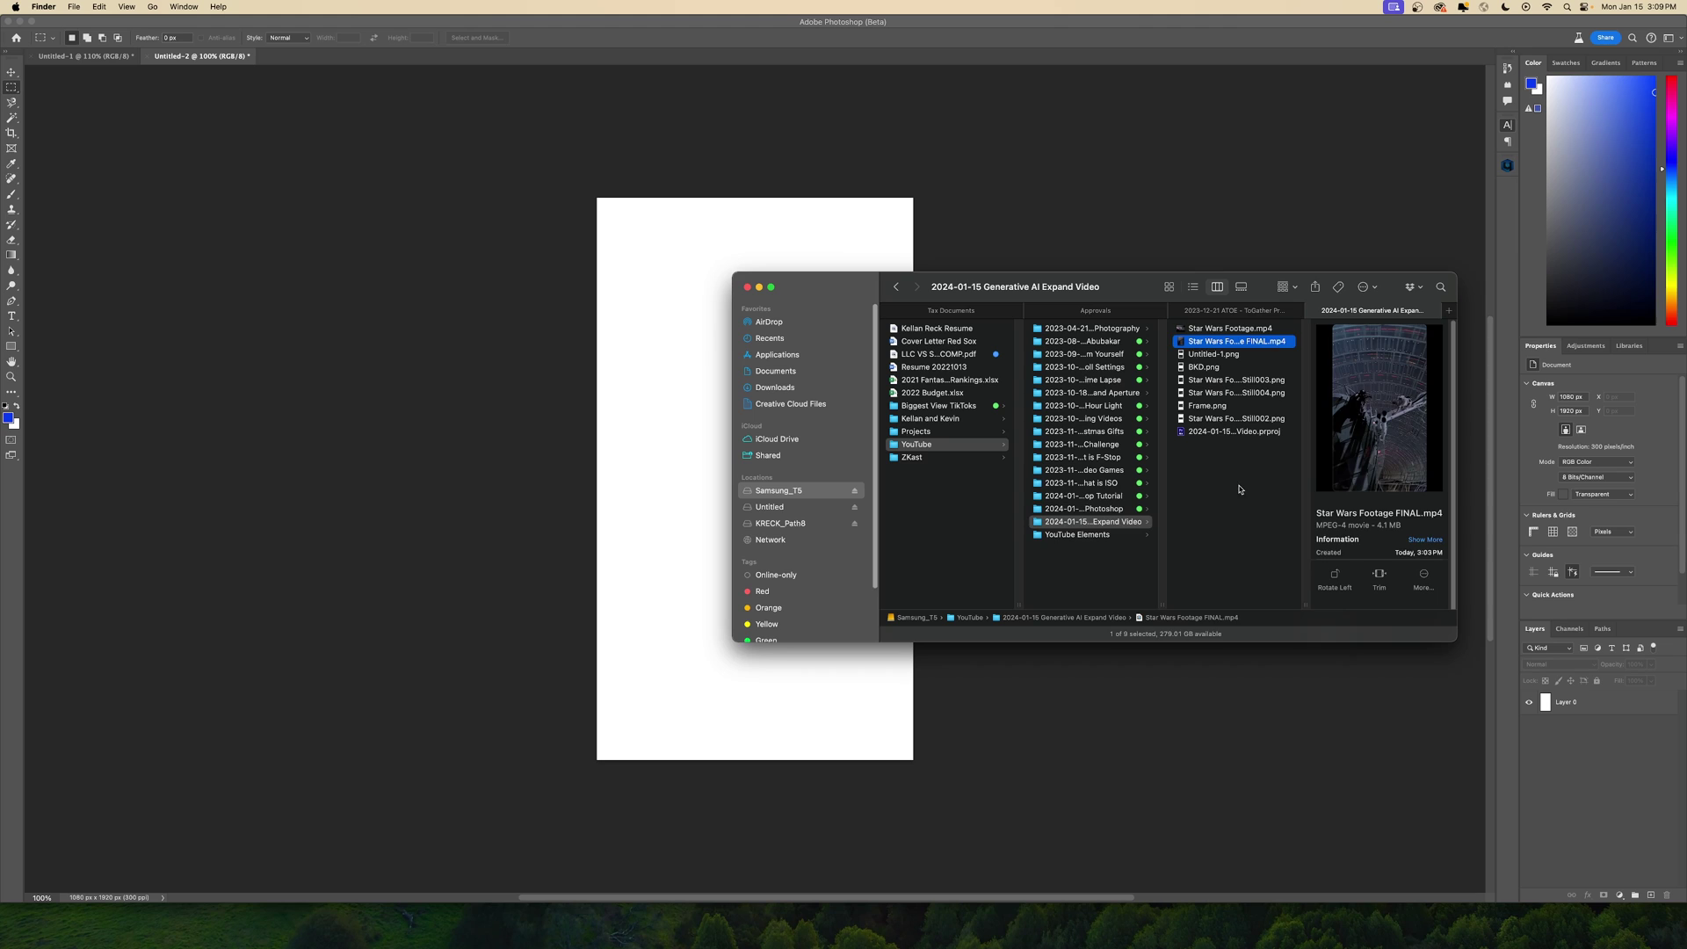
drag(1212, 409, 680, 411)
key(Return)
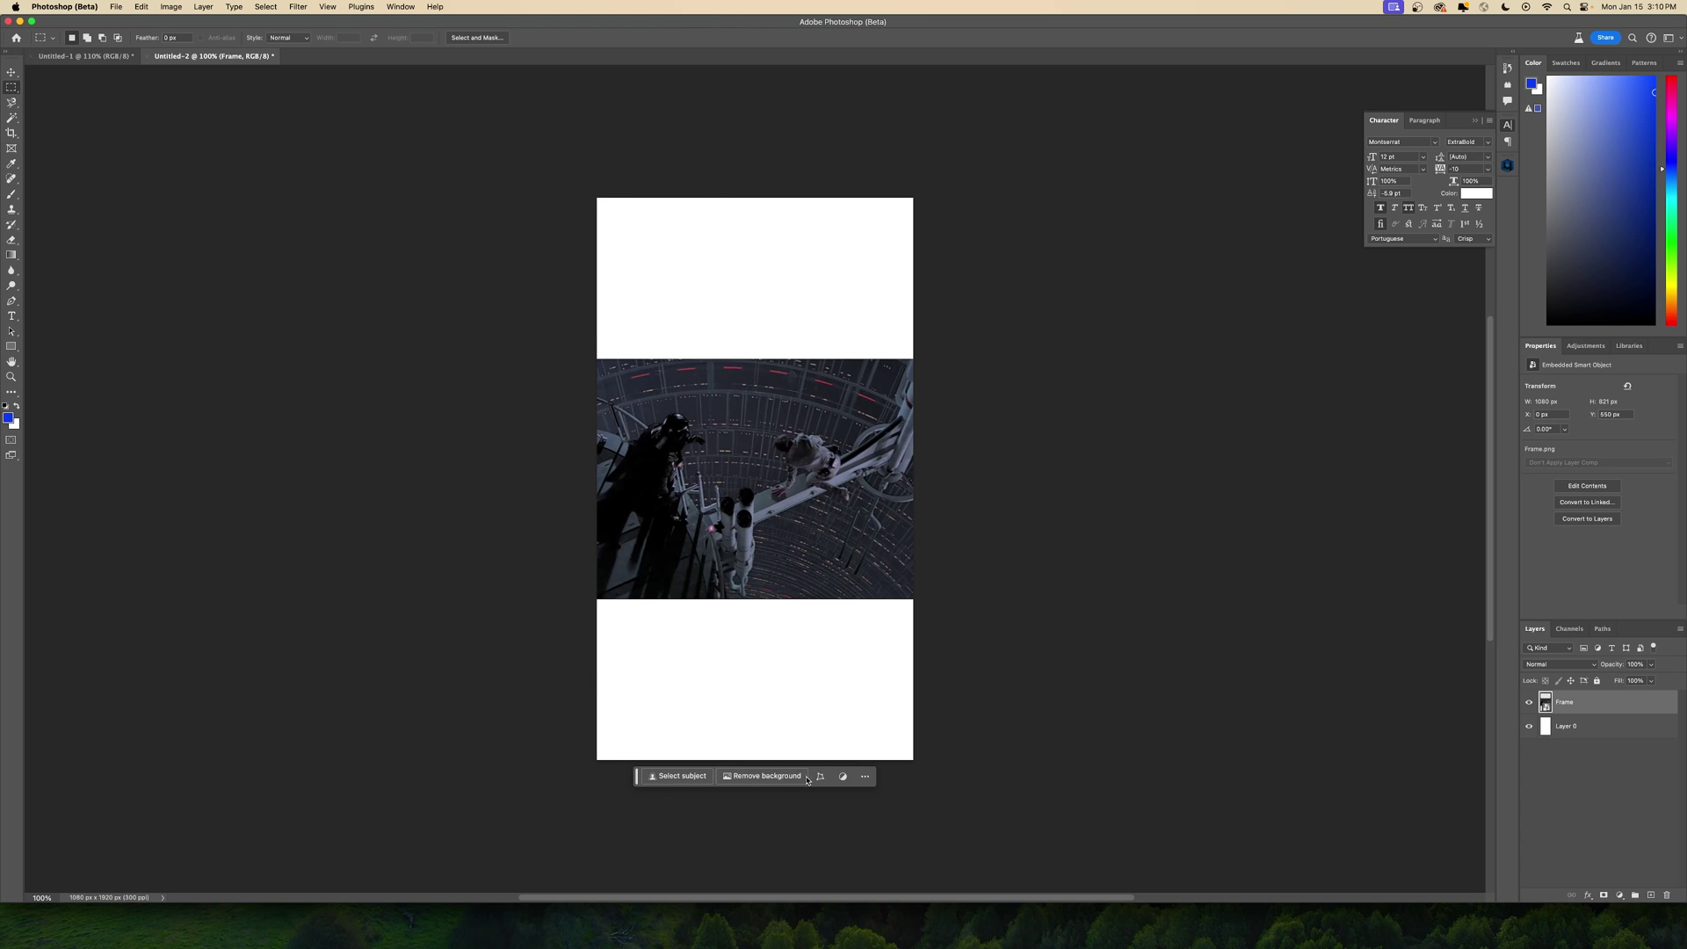
- Load the Frame layer's pixels as a selection outlining the placed Star Wars frame
scroll(1324, 720, down, 2)
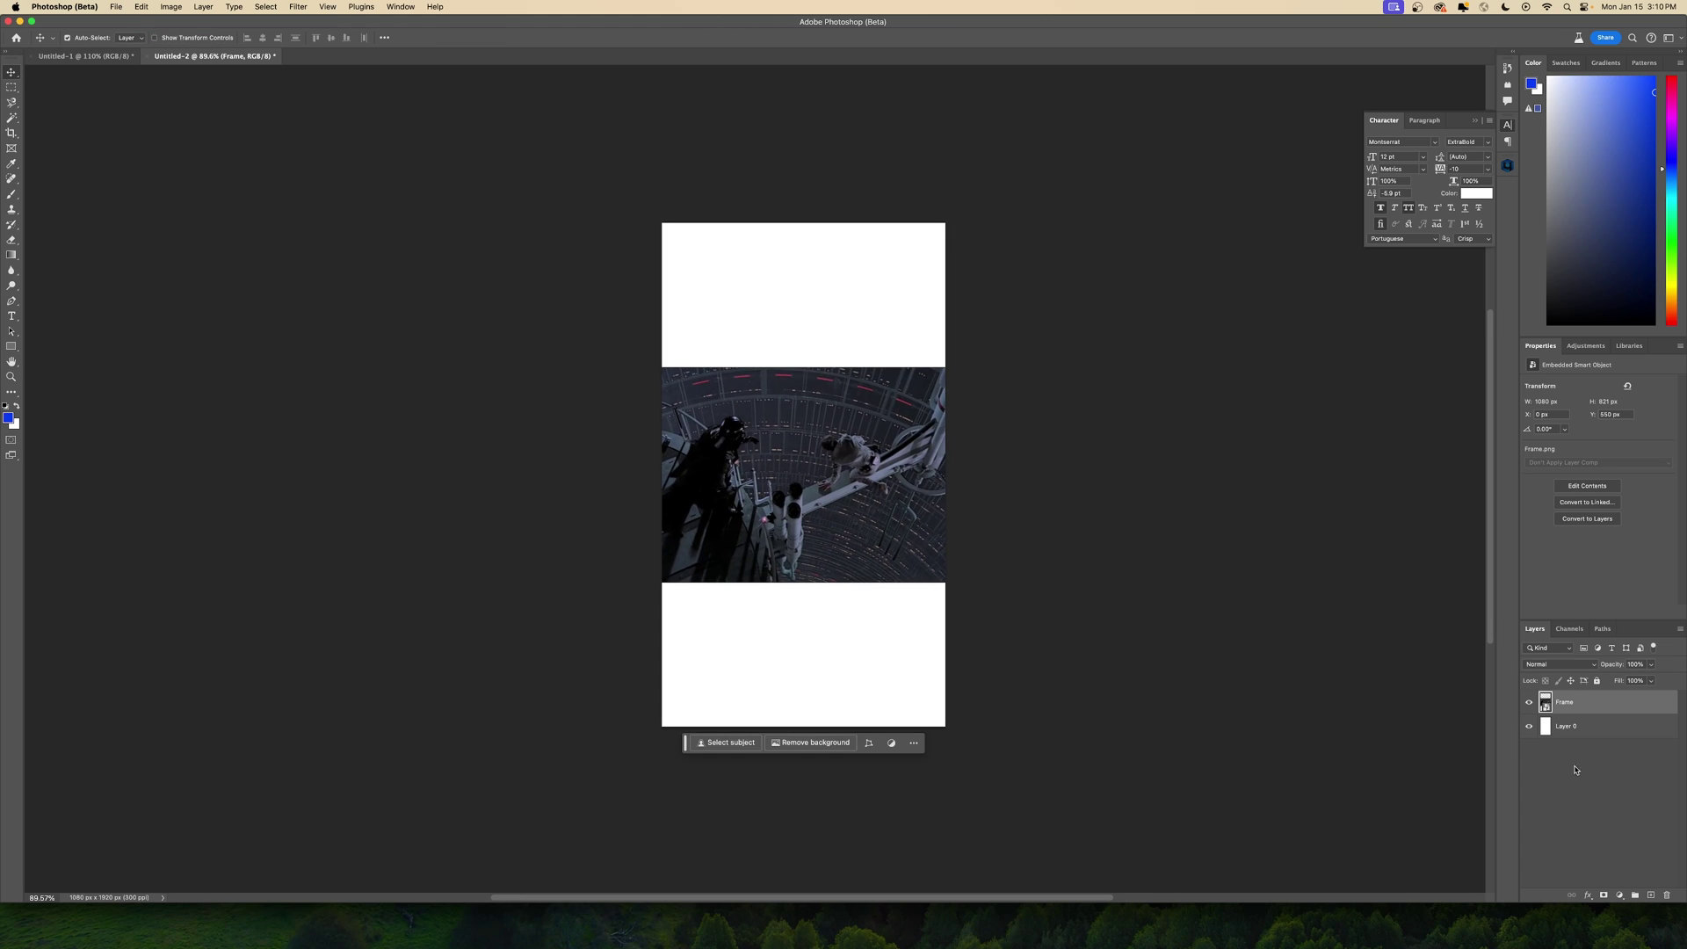
key(v)
click(1323, 720)
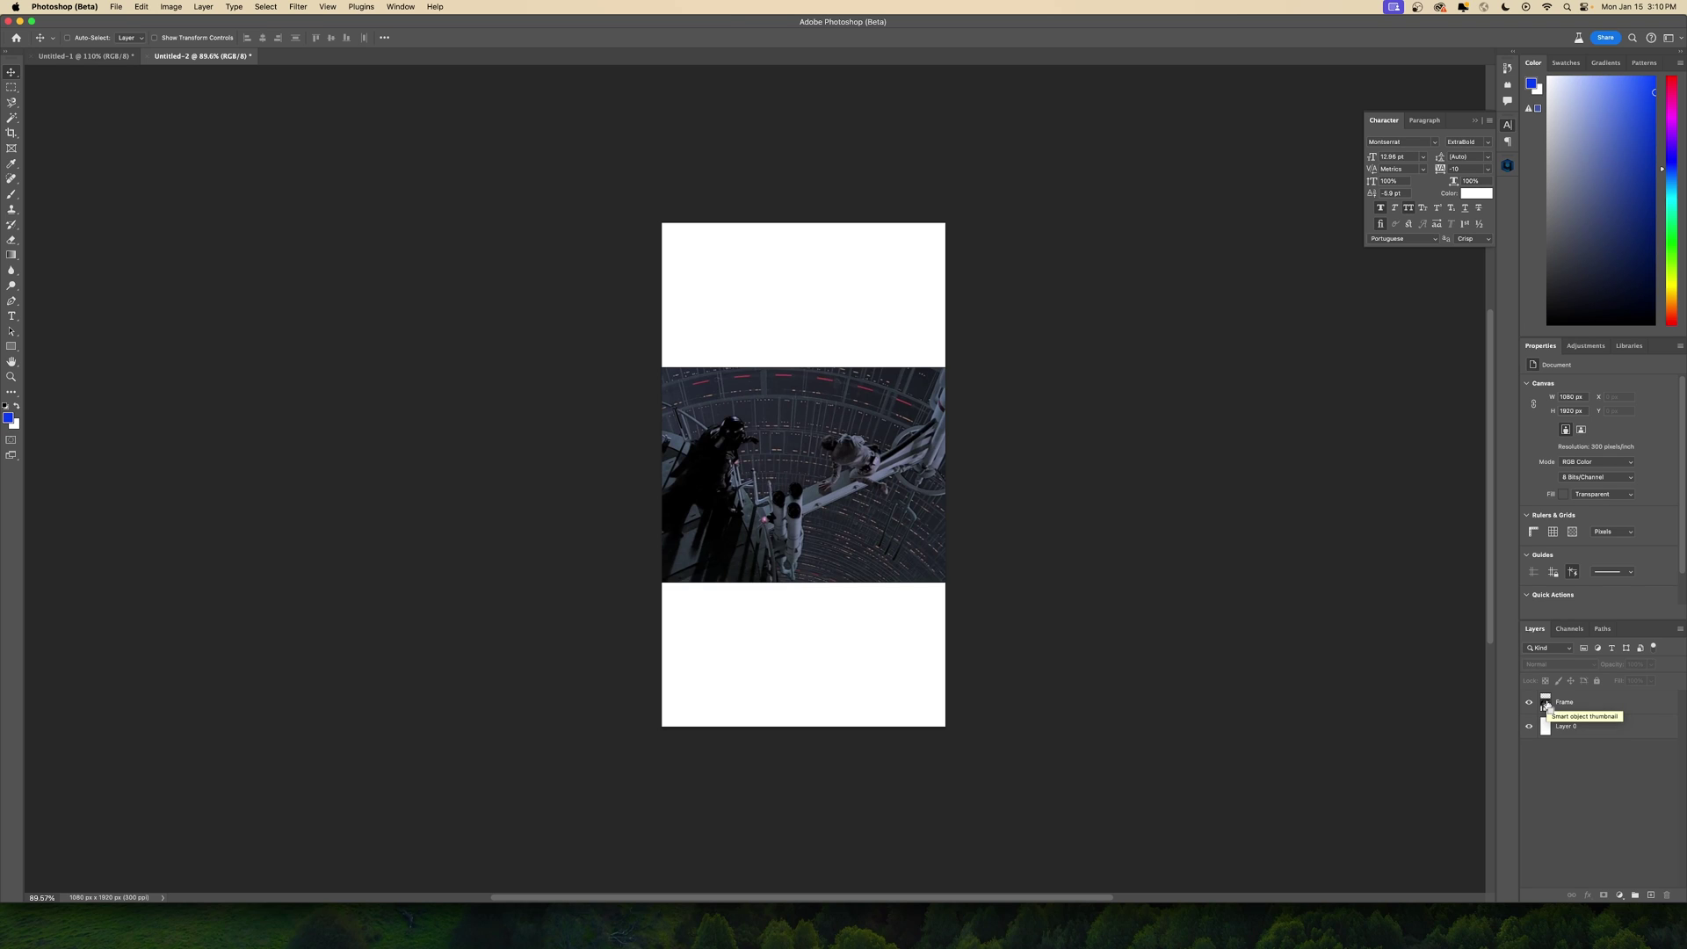
super+click(1547, 705)
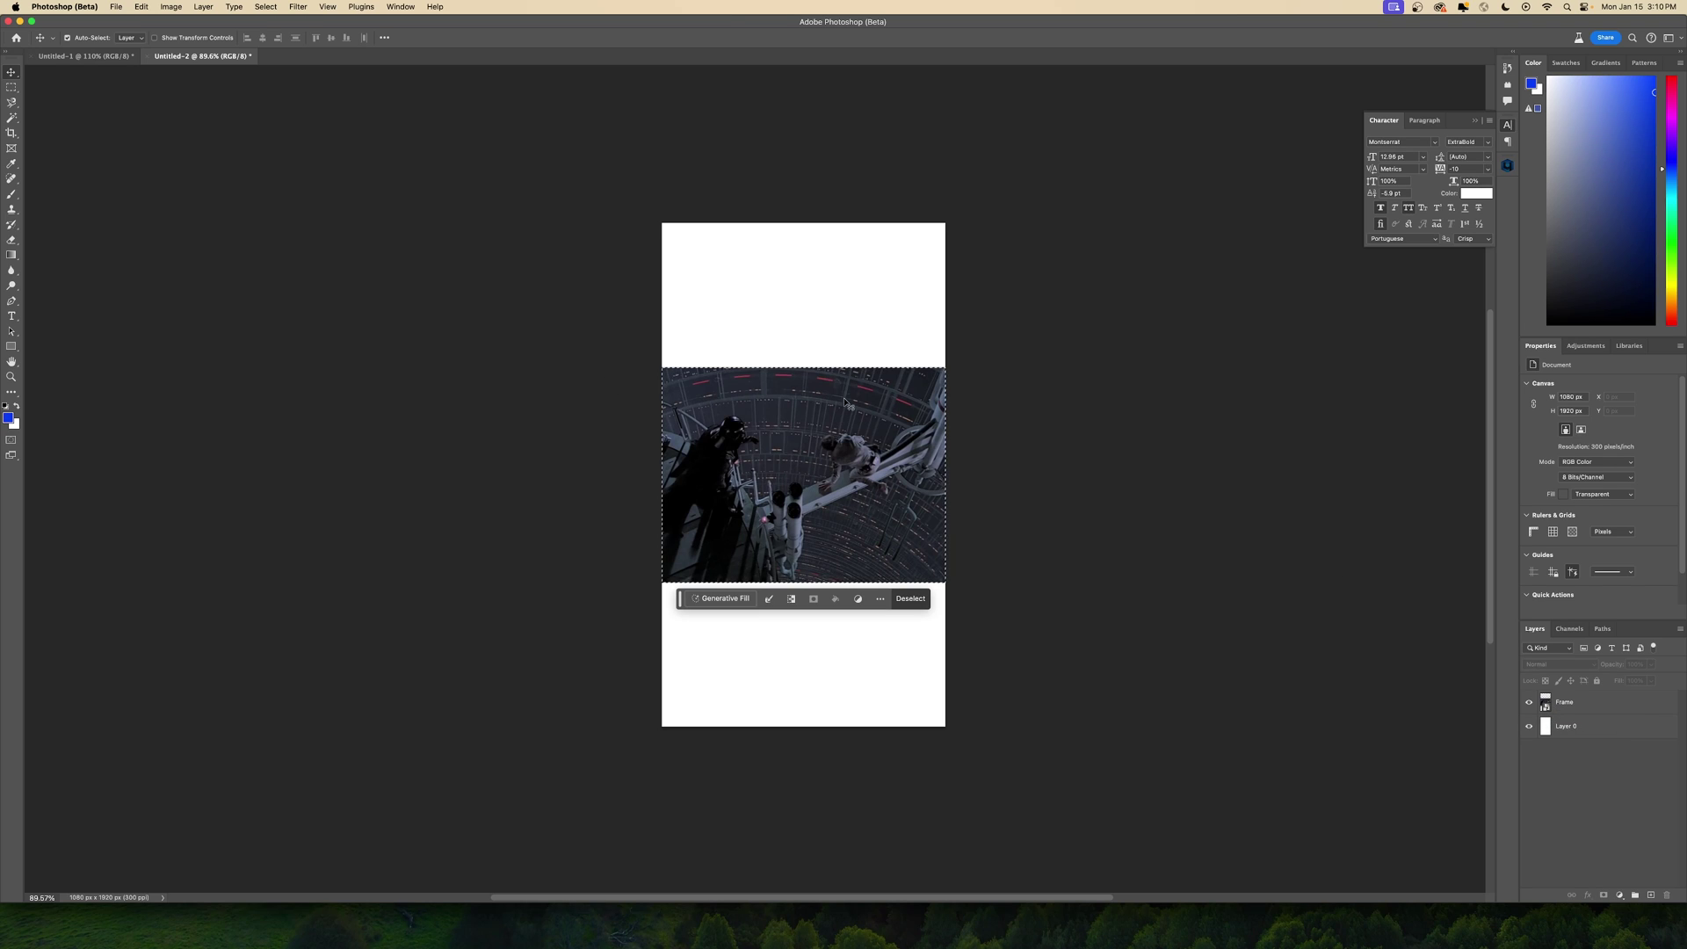
click(258, 8)
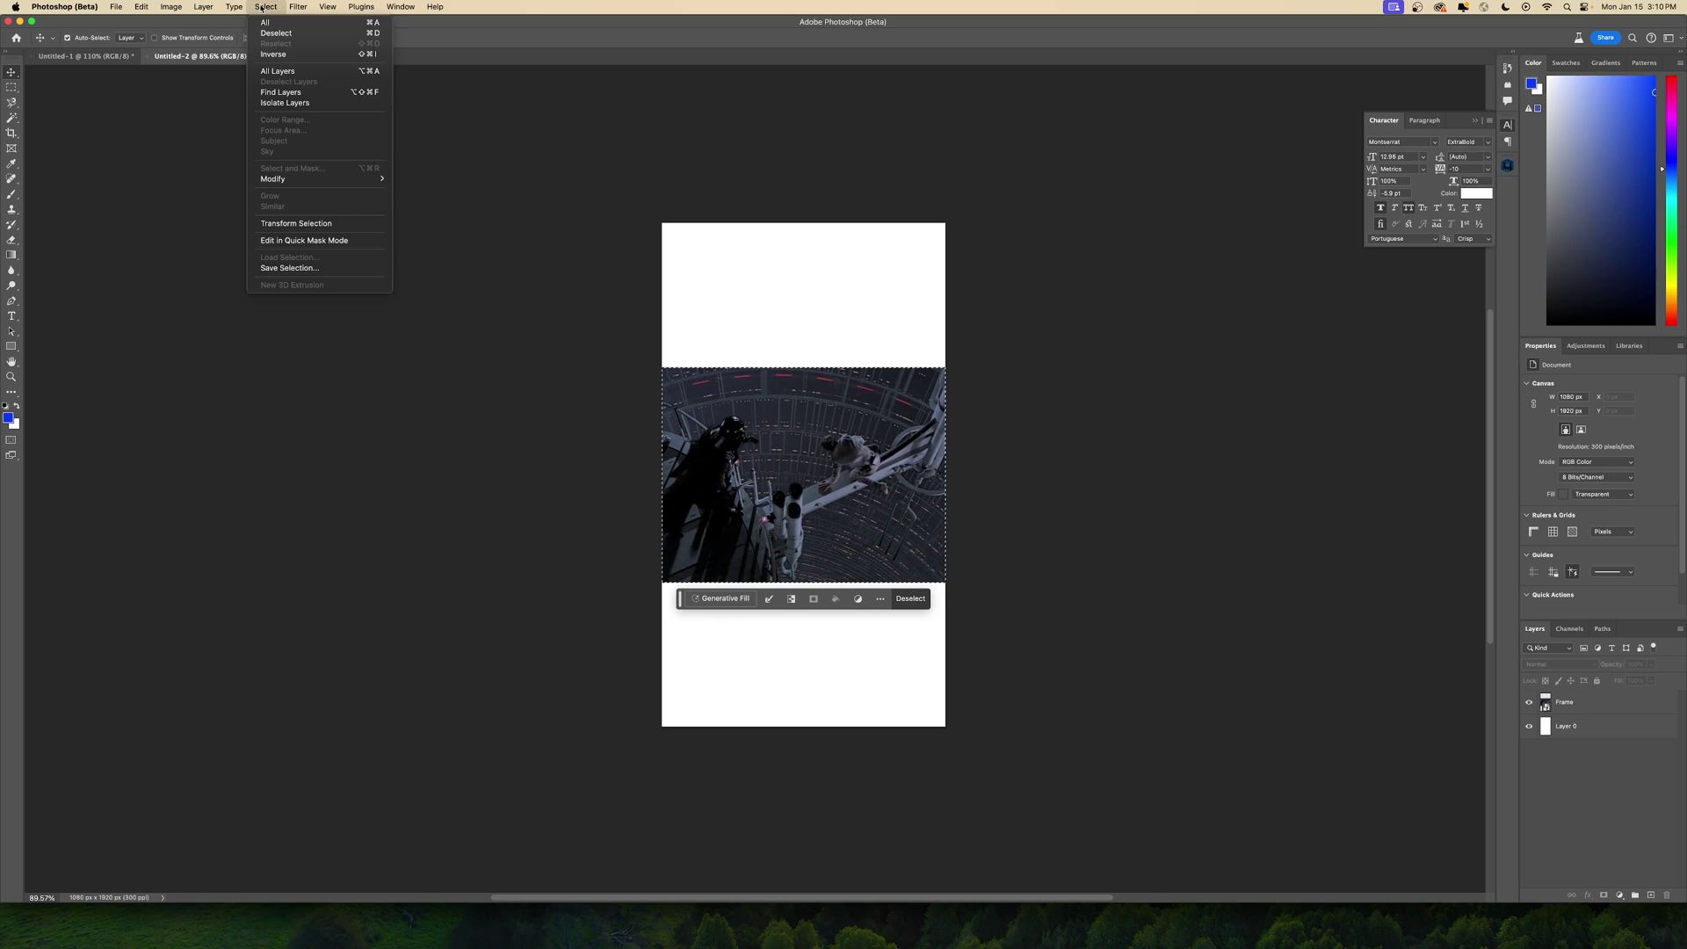
- Invert the selection, Generative Fill the white bands, and compare variations, ending on the first
click(273, 54)
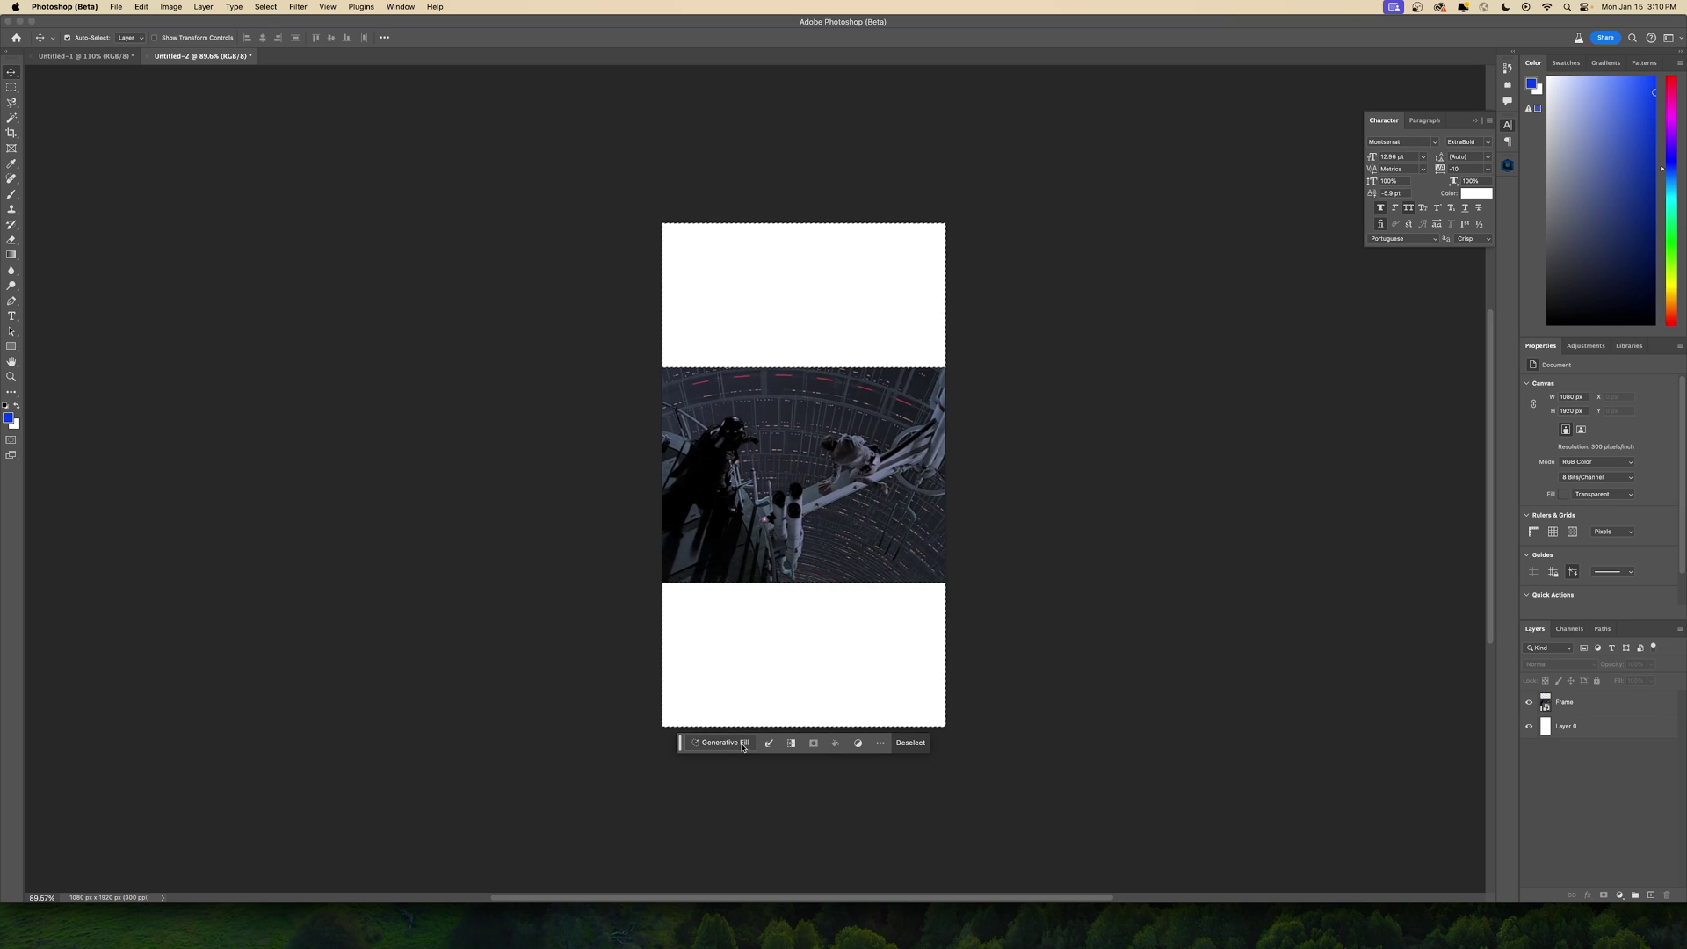
click(922, 745)
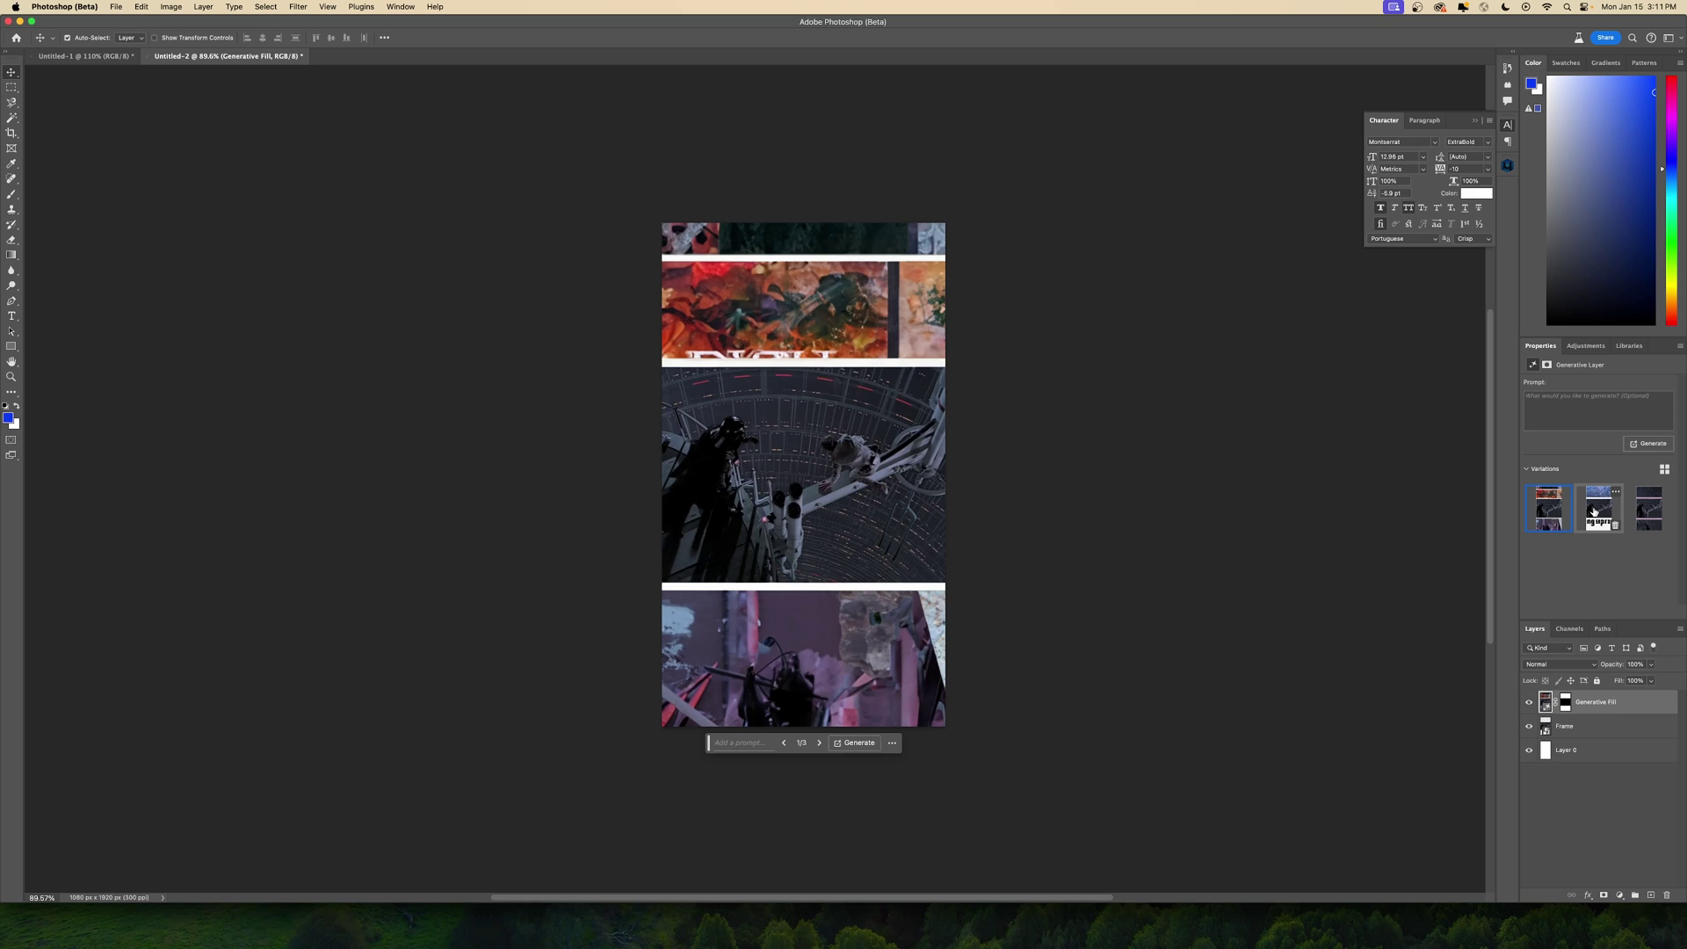
click(1649, 512)
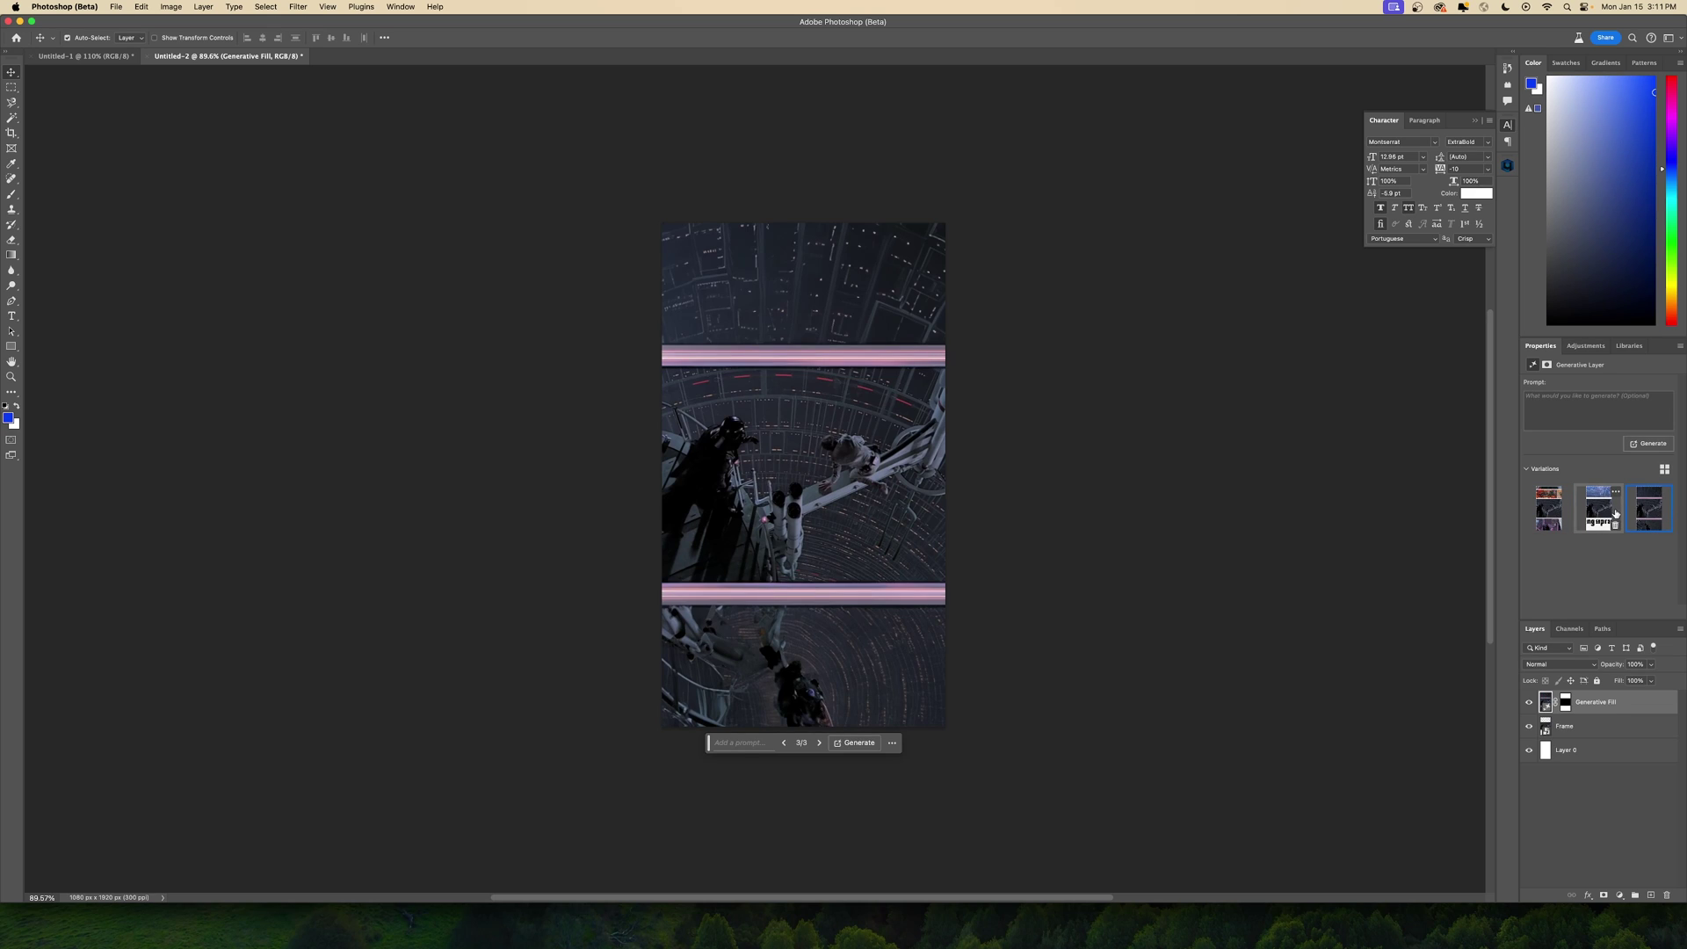
click(1613, 514)
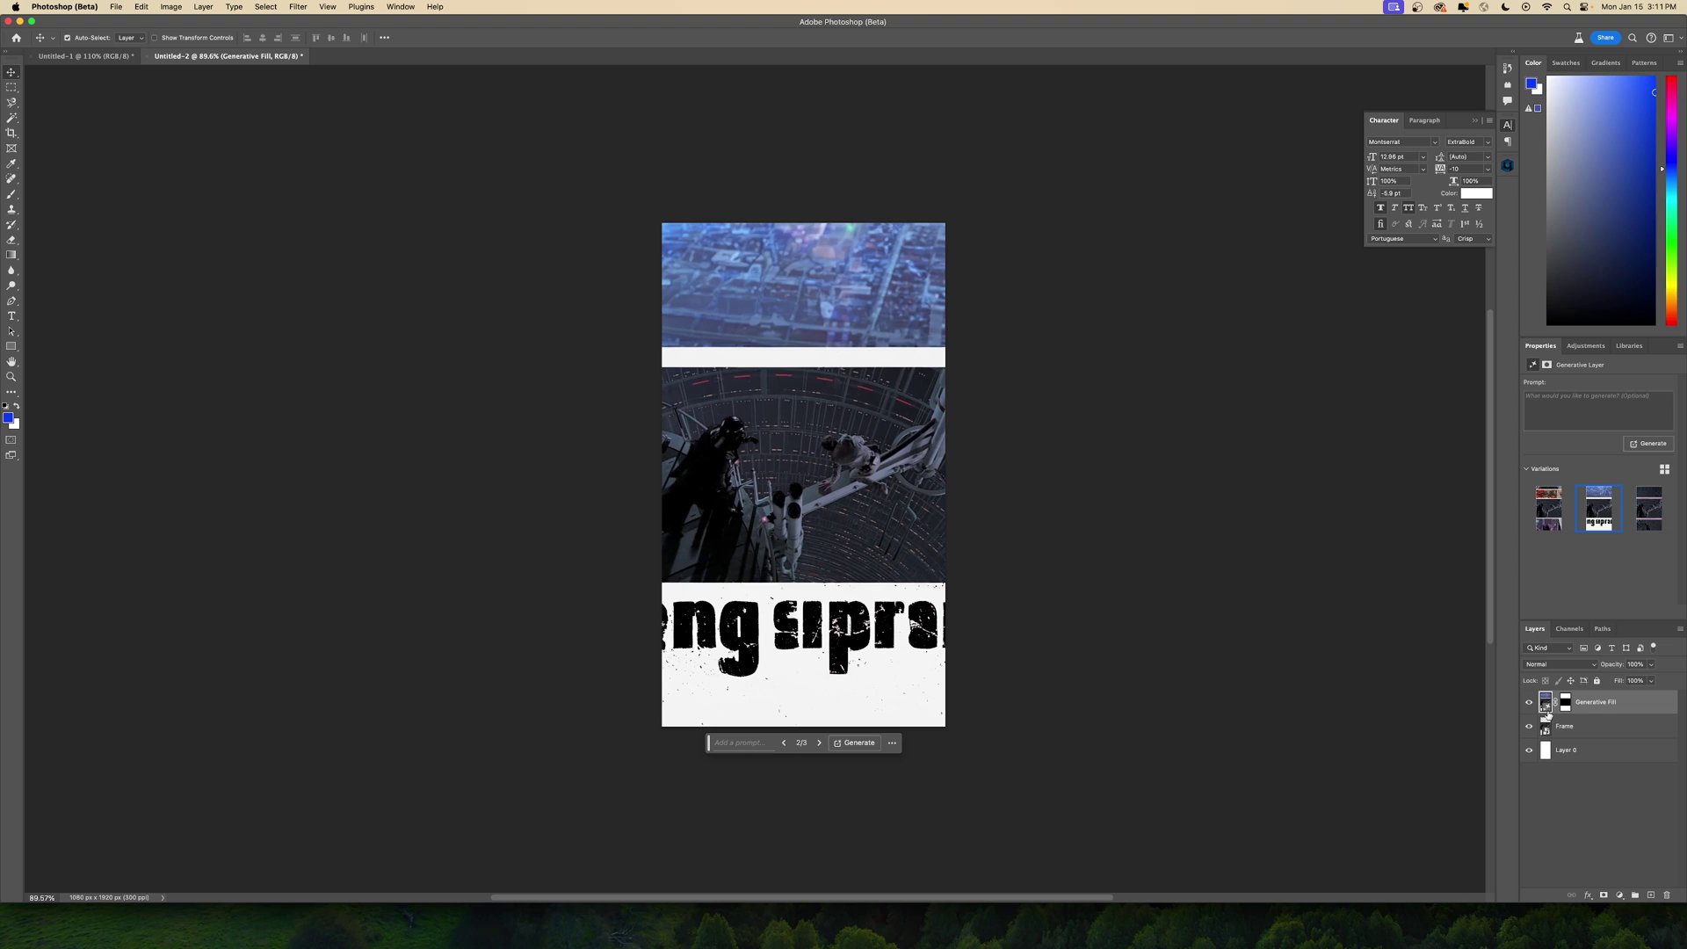
click(1549, 513)
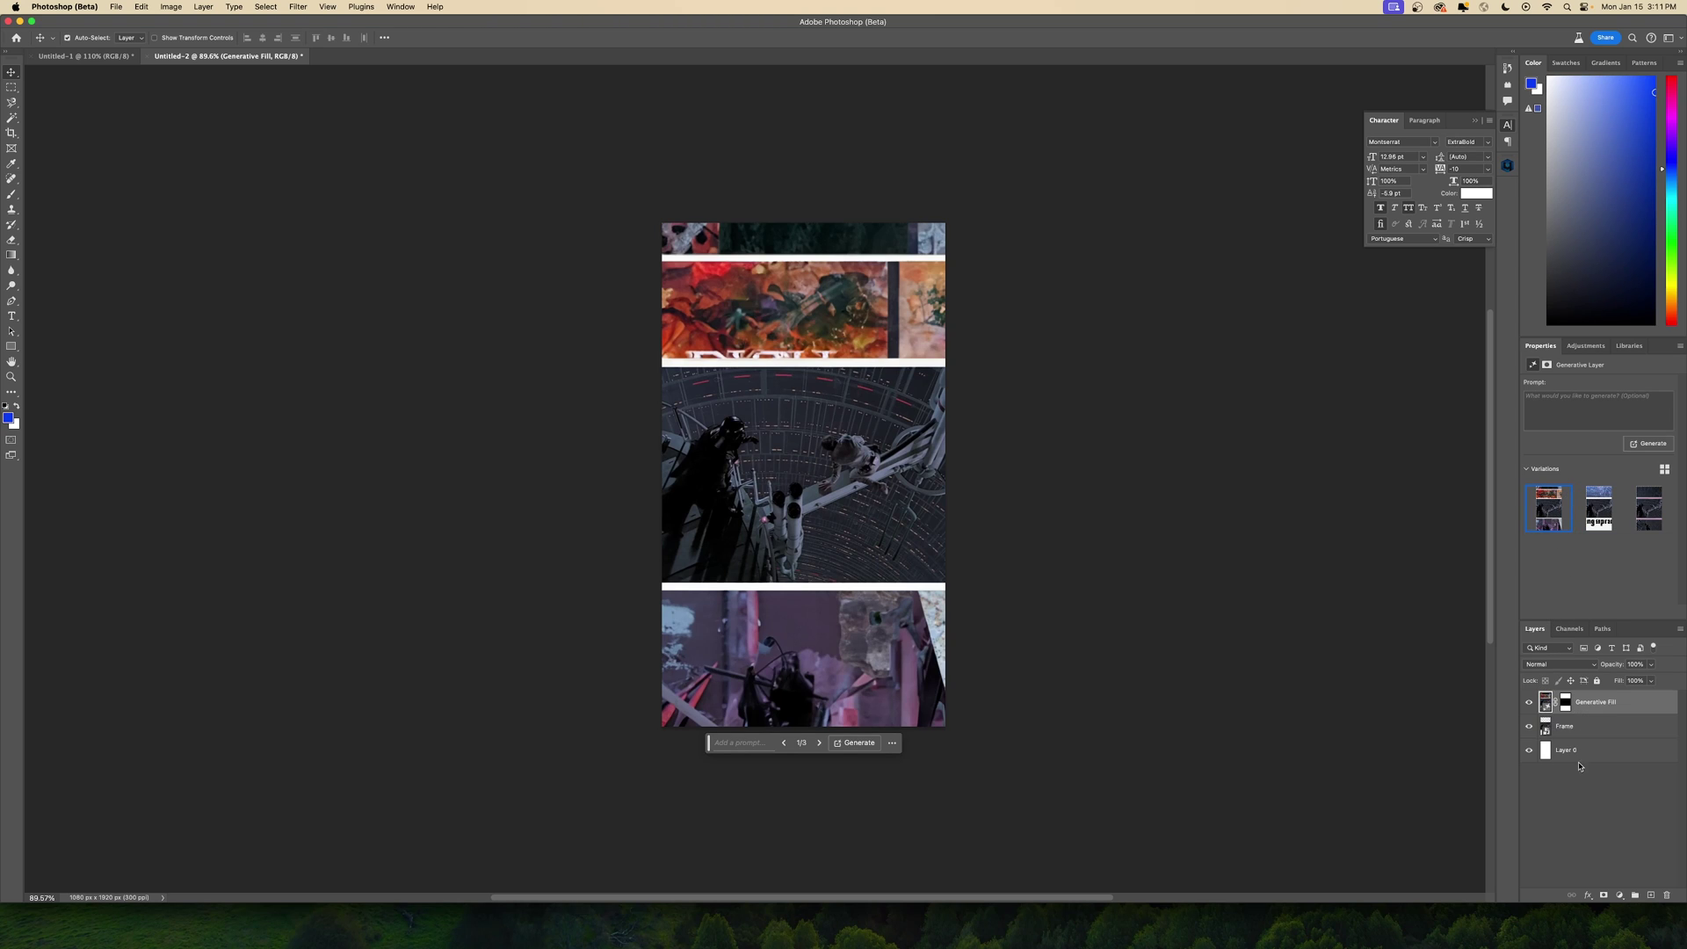
- Delete the Generative Fill layer and marquee-select the white band above the frame
key(Delete)
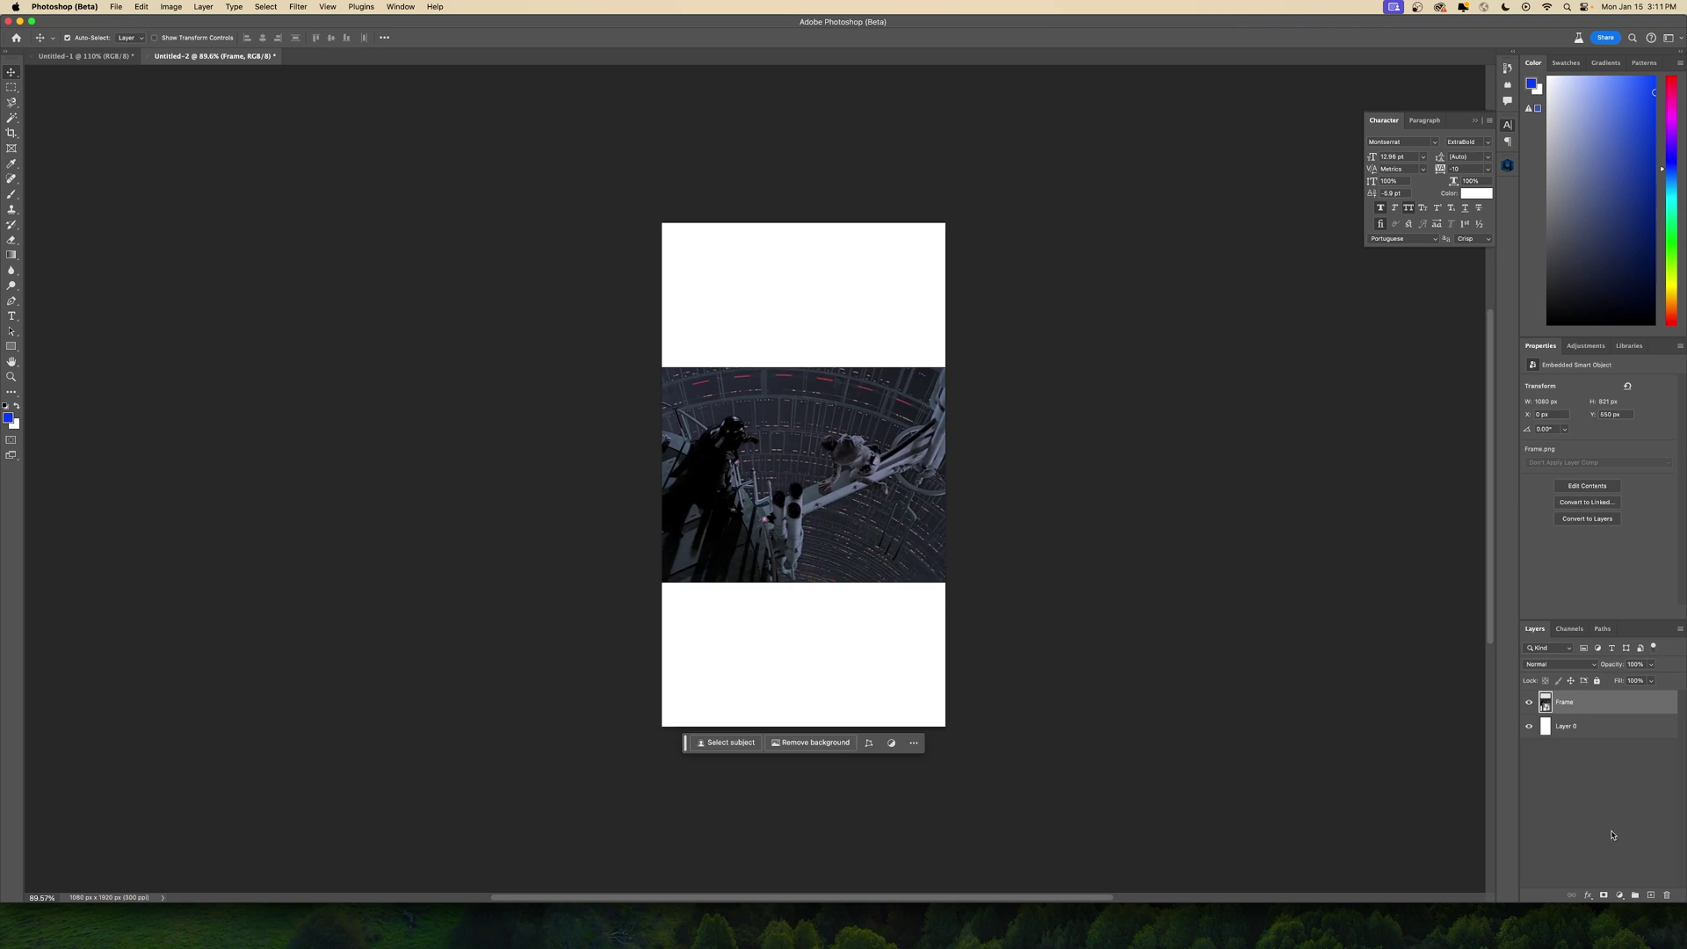
click(10, 87)
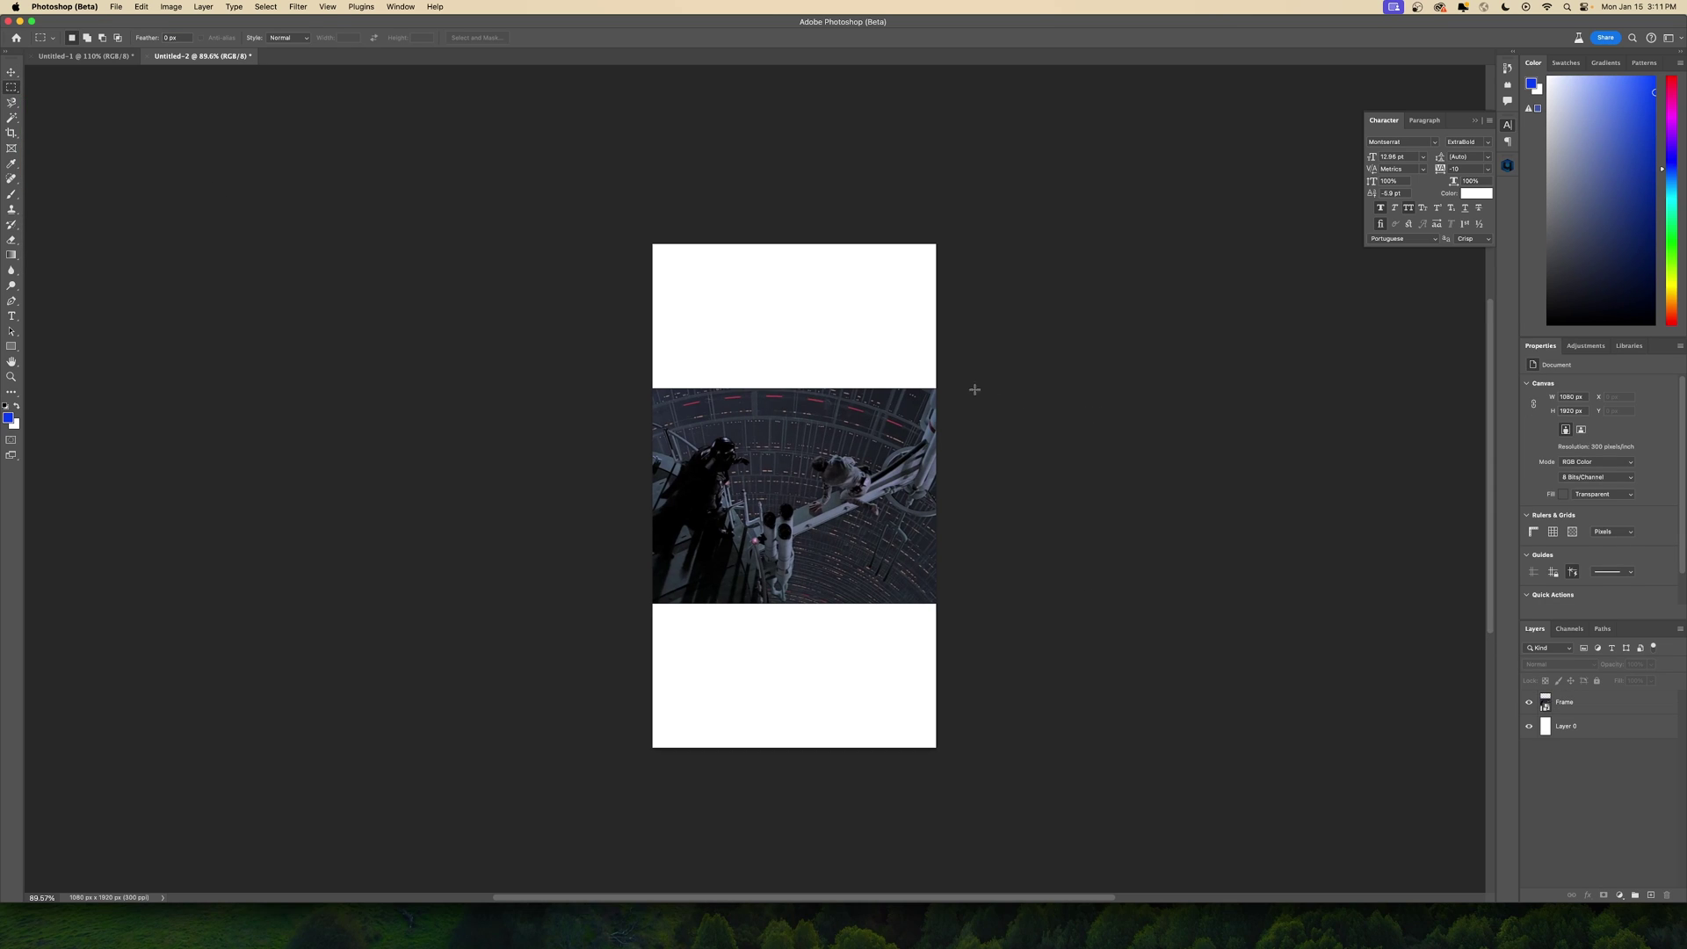
drag(937, 391, 612, 235)
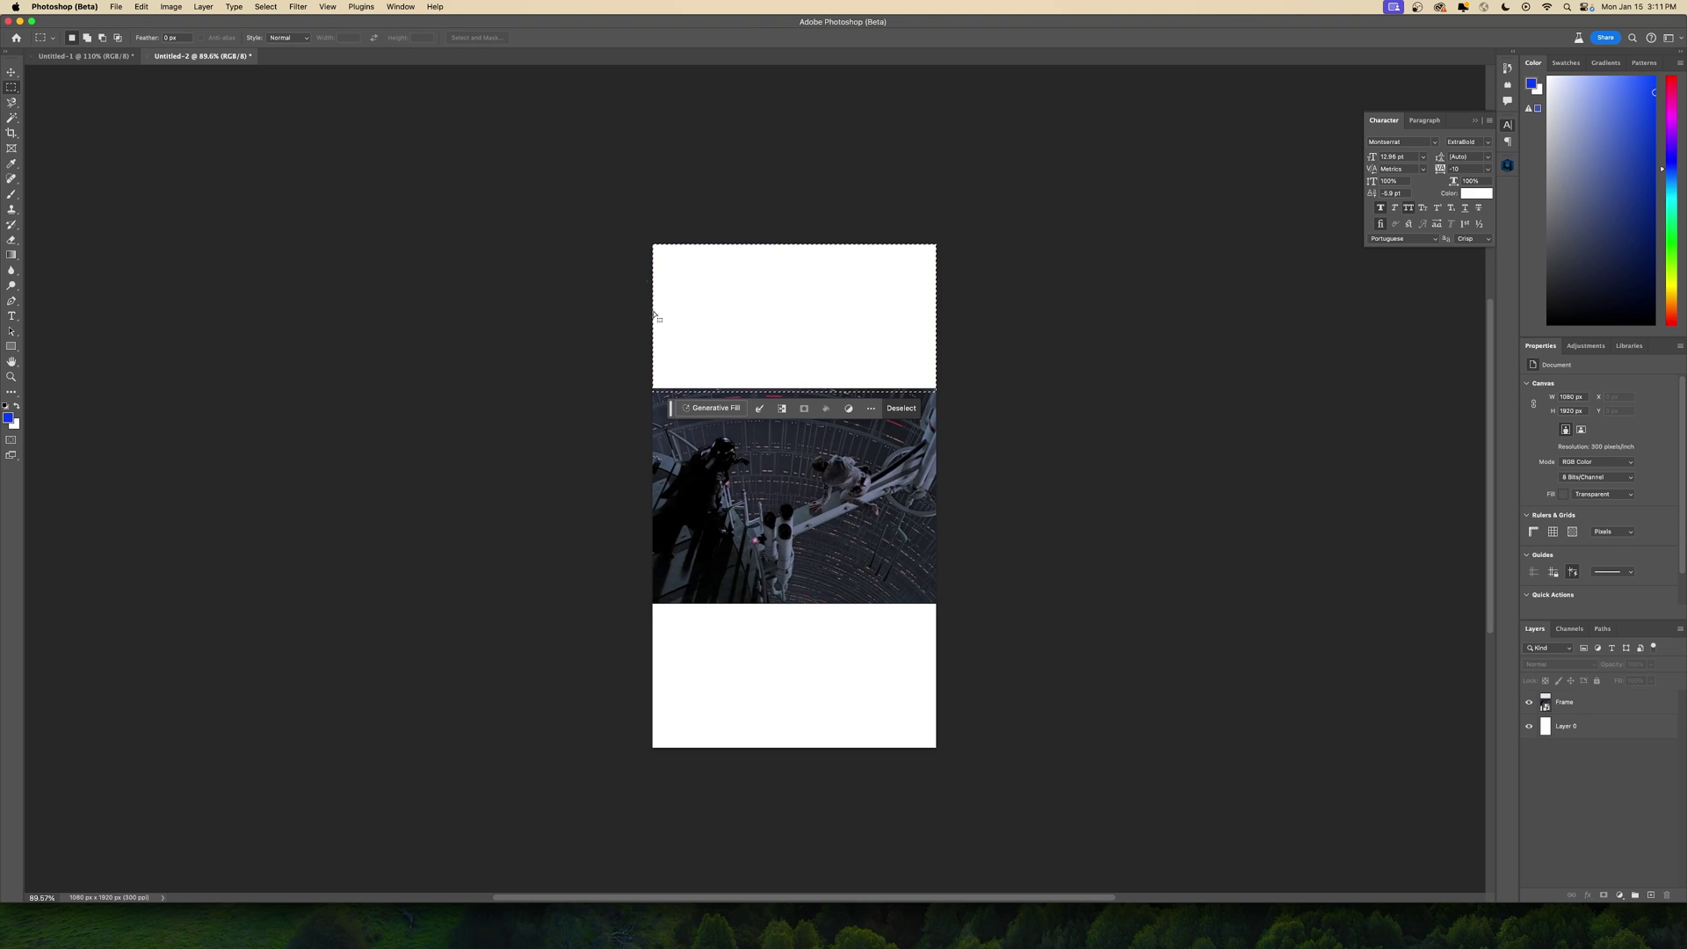
- Generative Fill the top band without a prompt, comparing variations and keeping the first
click(717, 409)
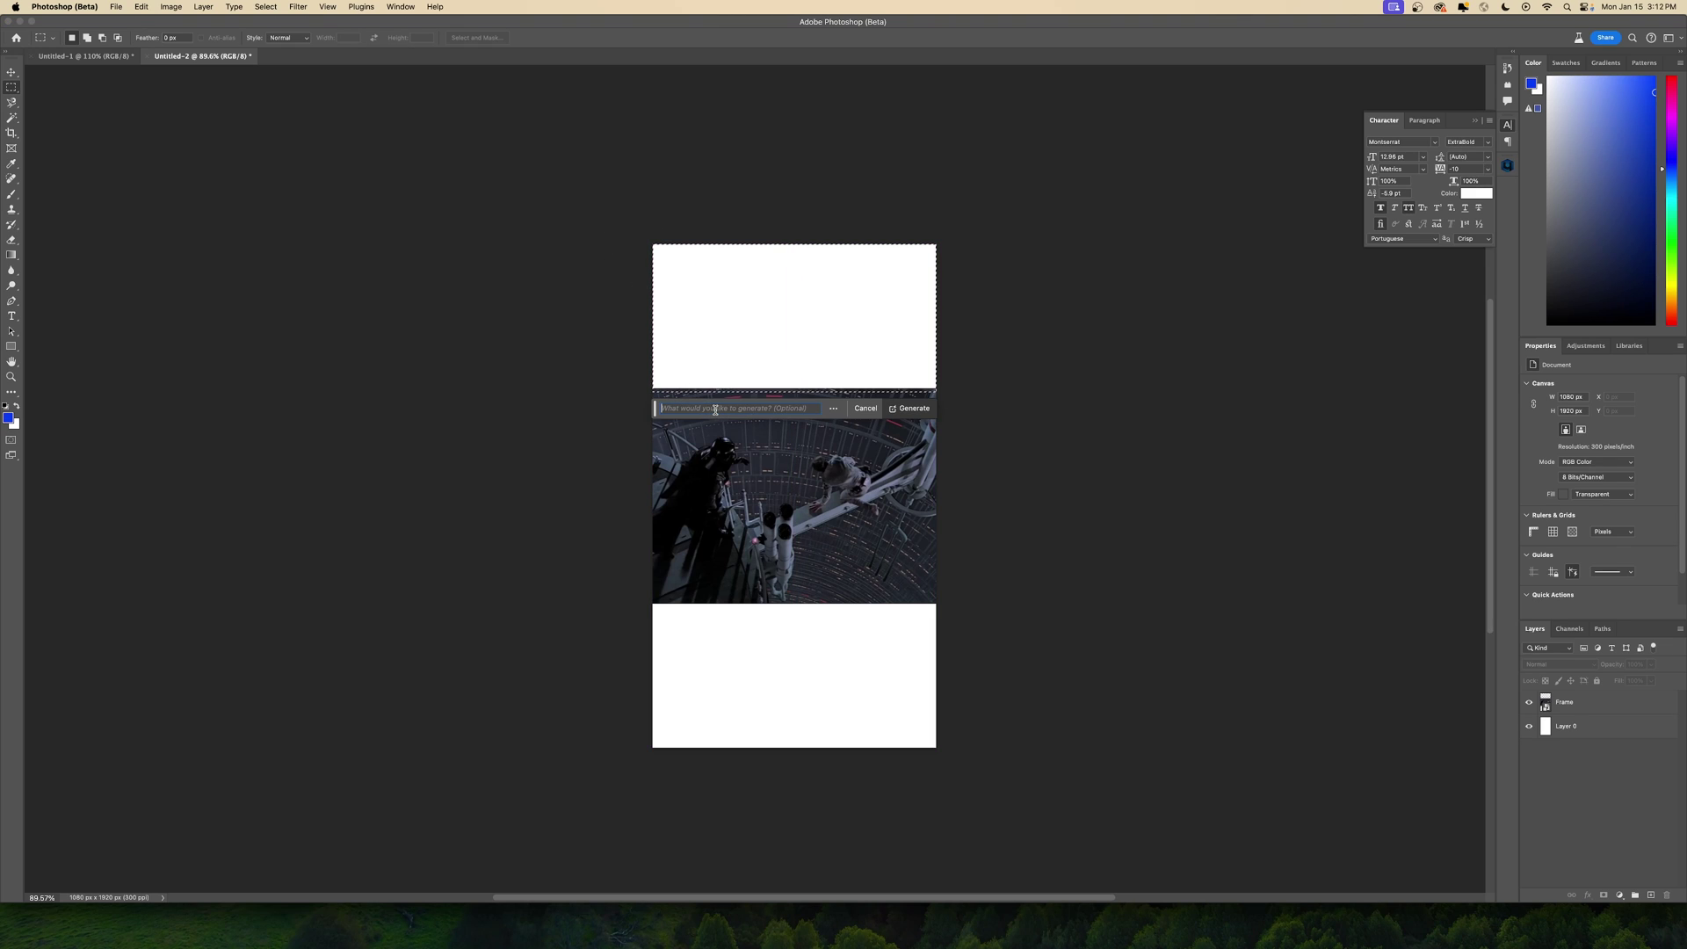
click(905, 409)
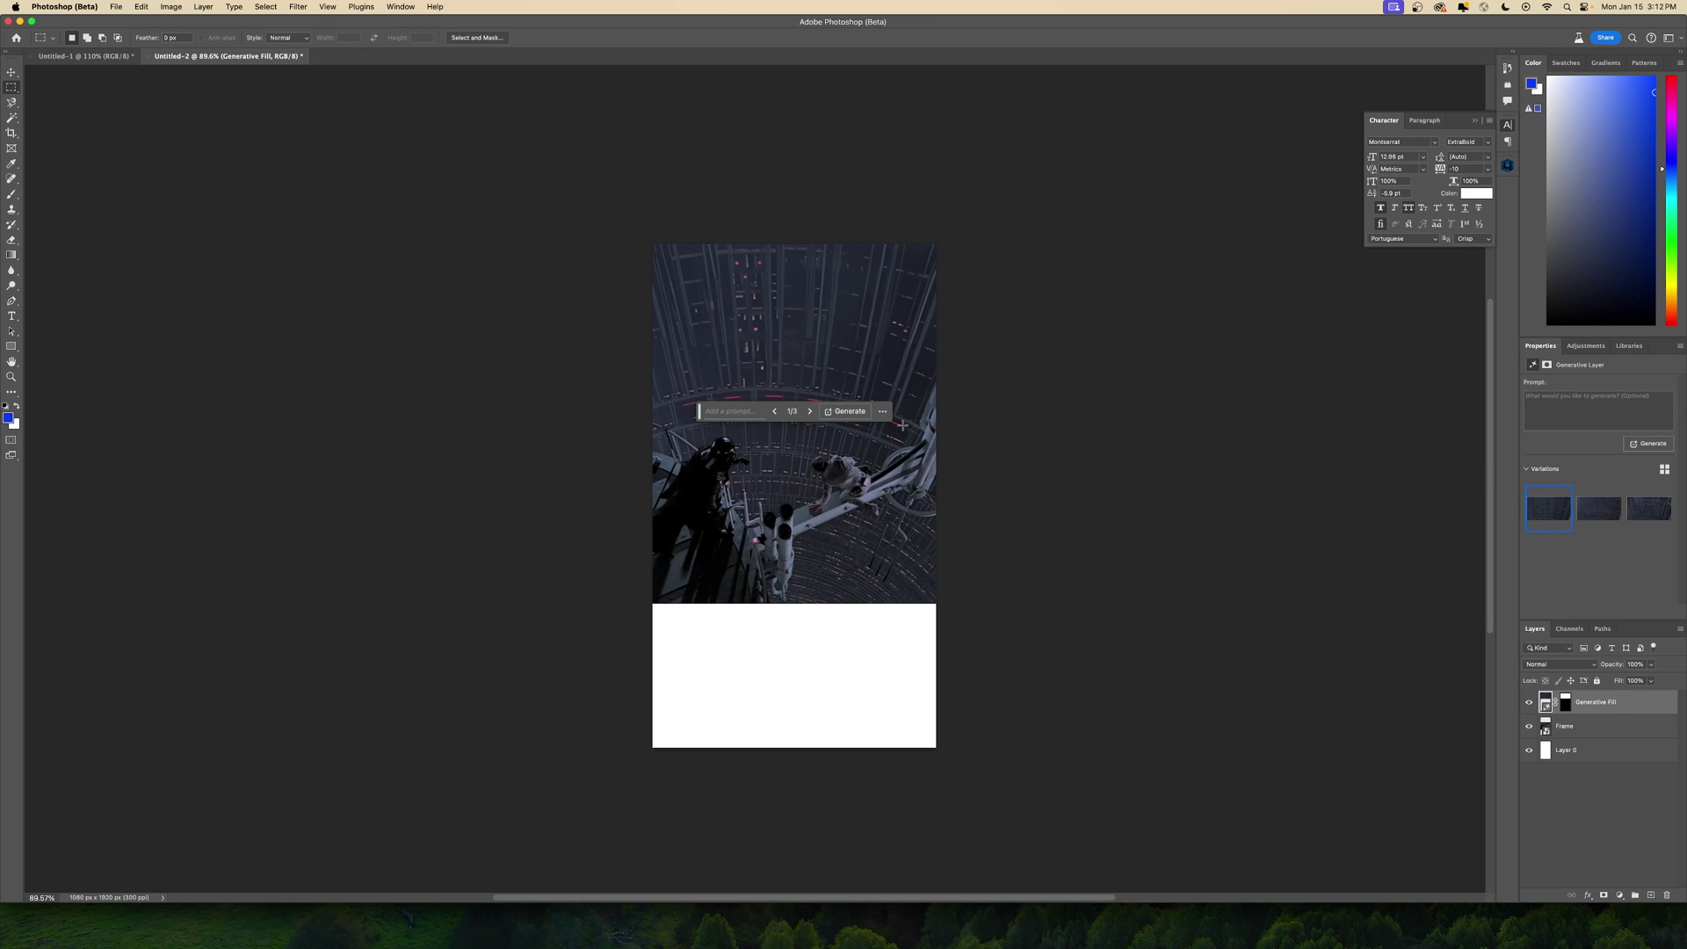
click(1608, 515)
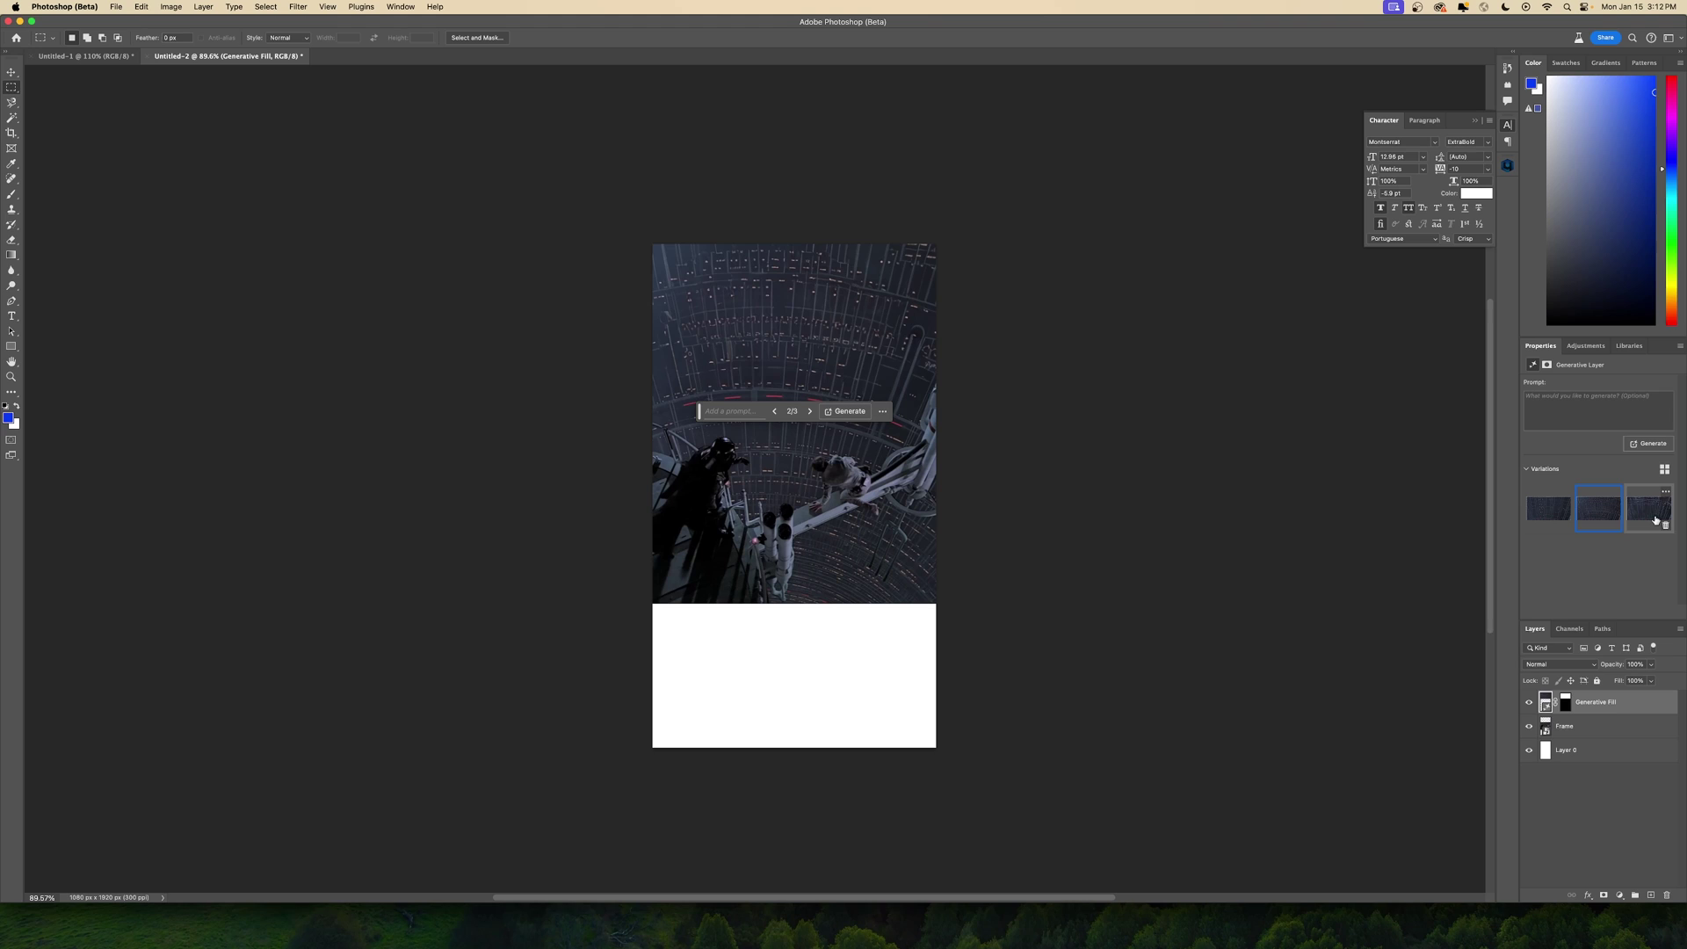
click(1652, 518)
click(1548, 517)
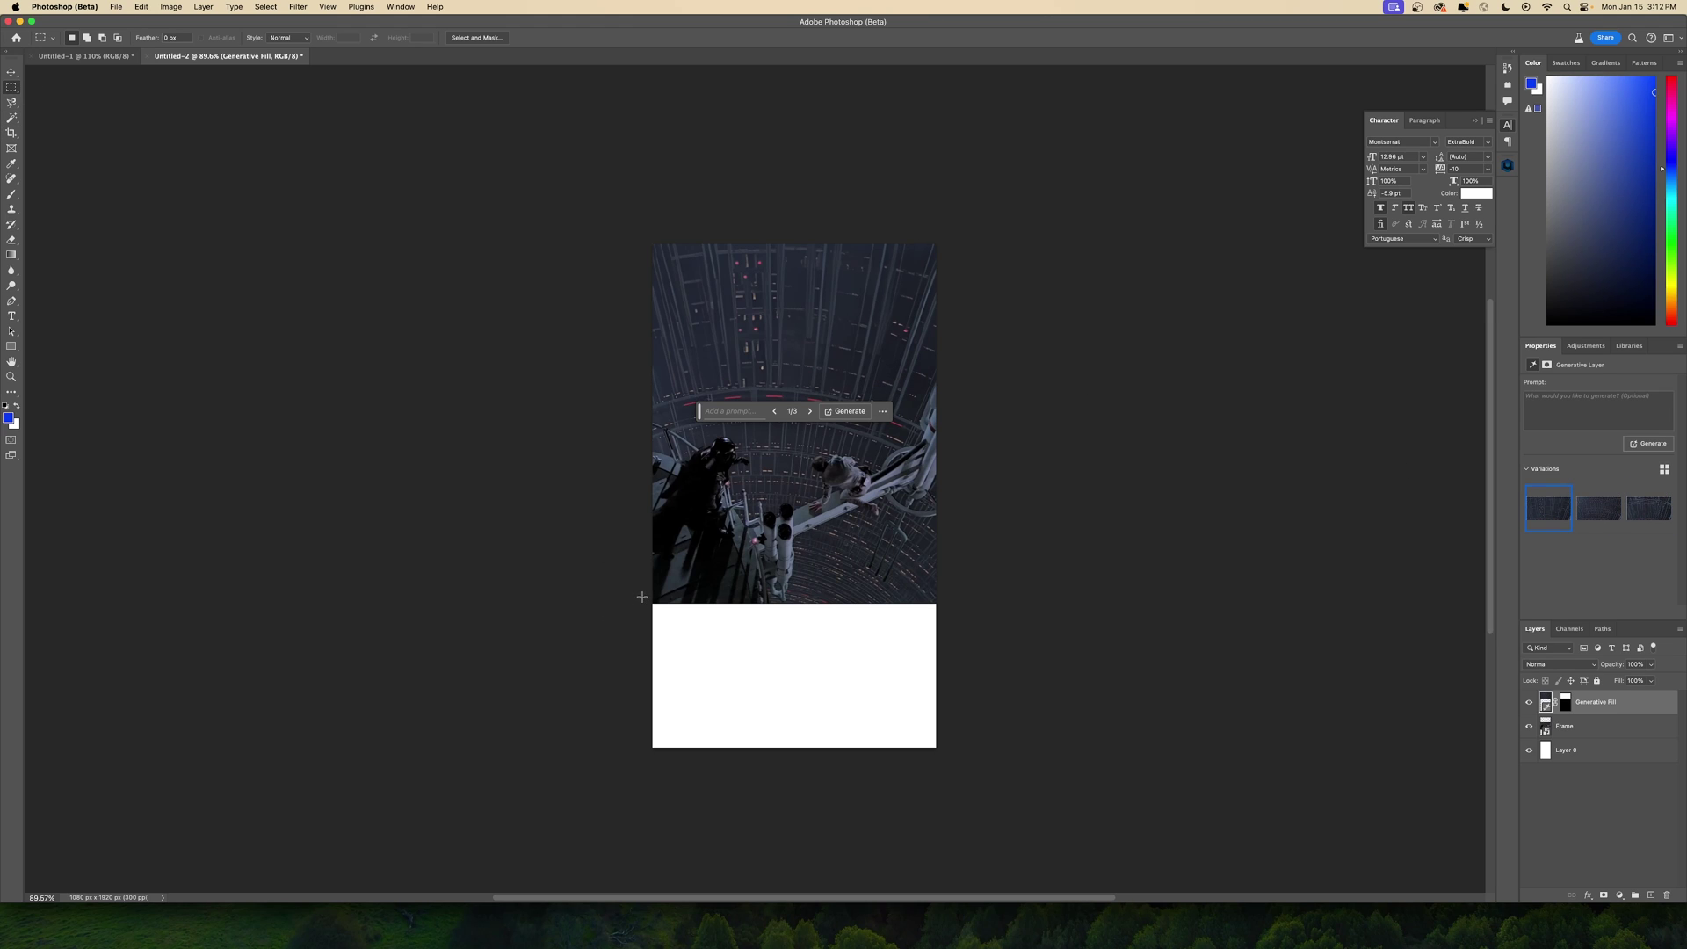
- Marquee the white strip below the frame, Generative Fill it, and keep the second of three variations
drag(651, 597, 956, 748)
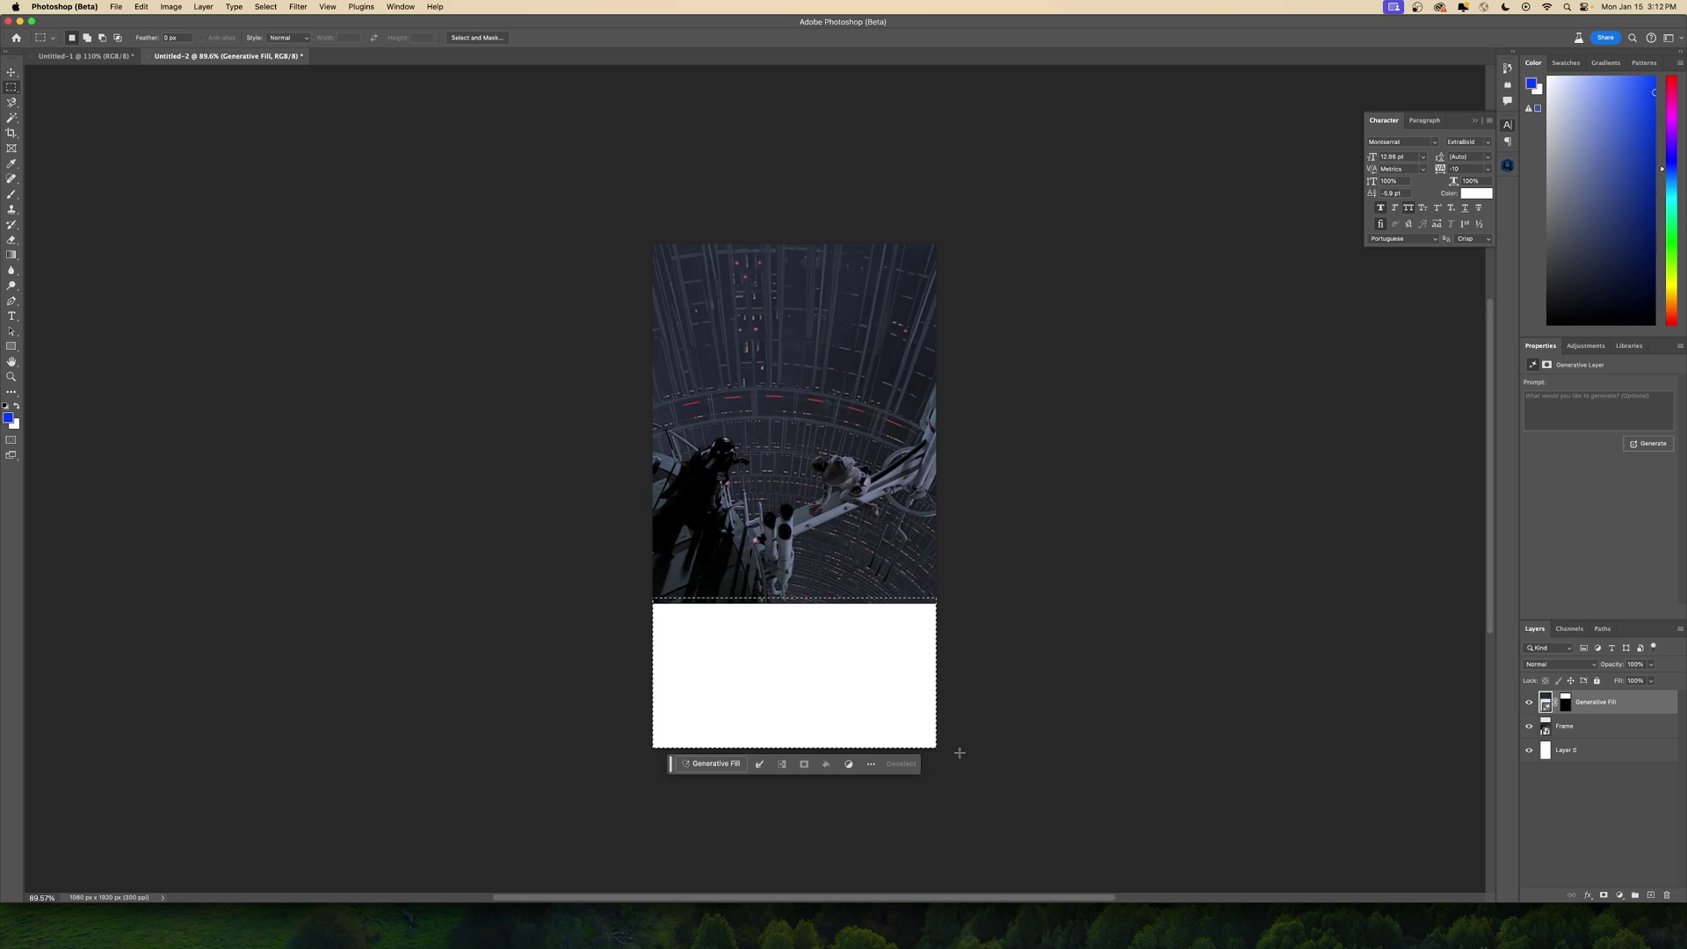
click(726, 764)
click(910, 763)
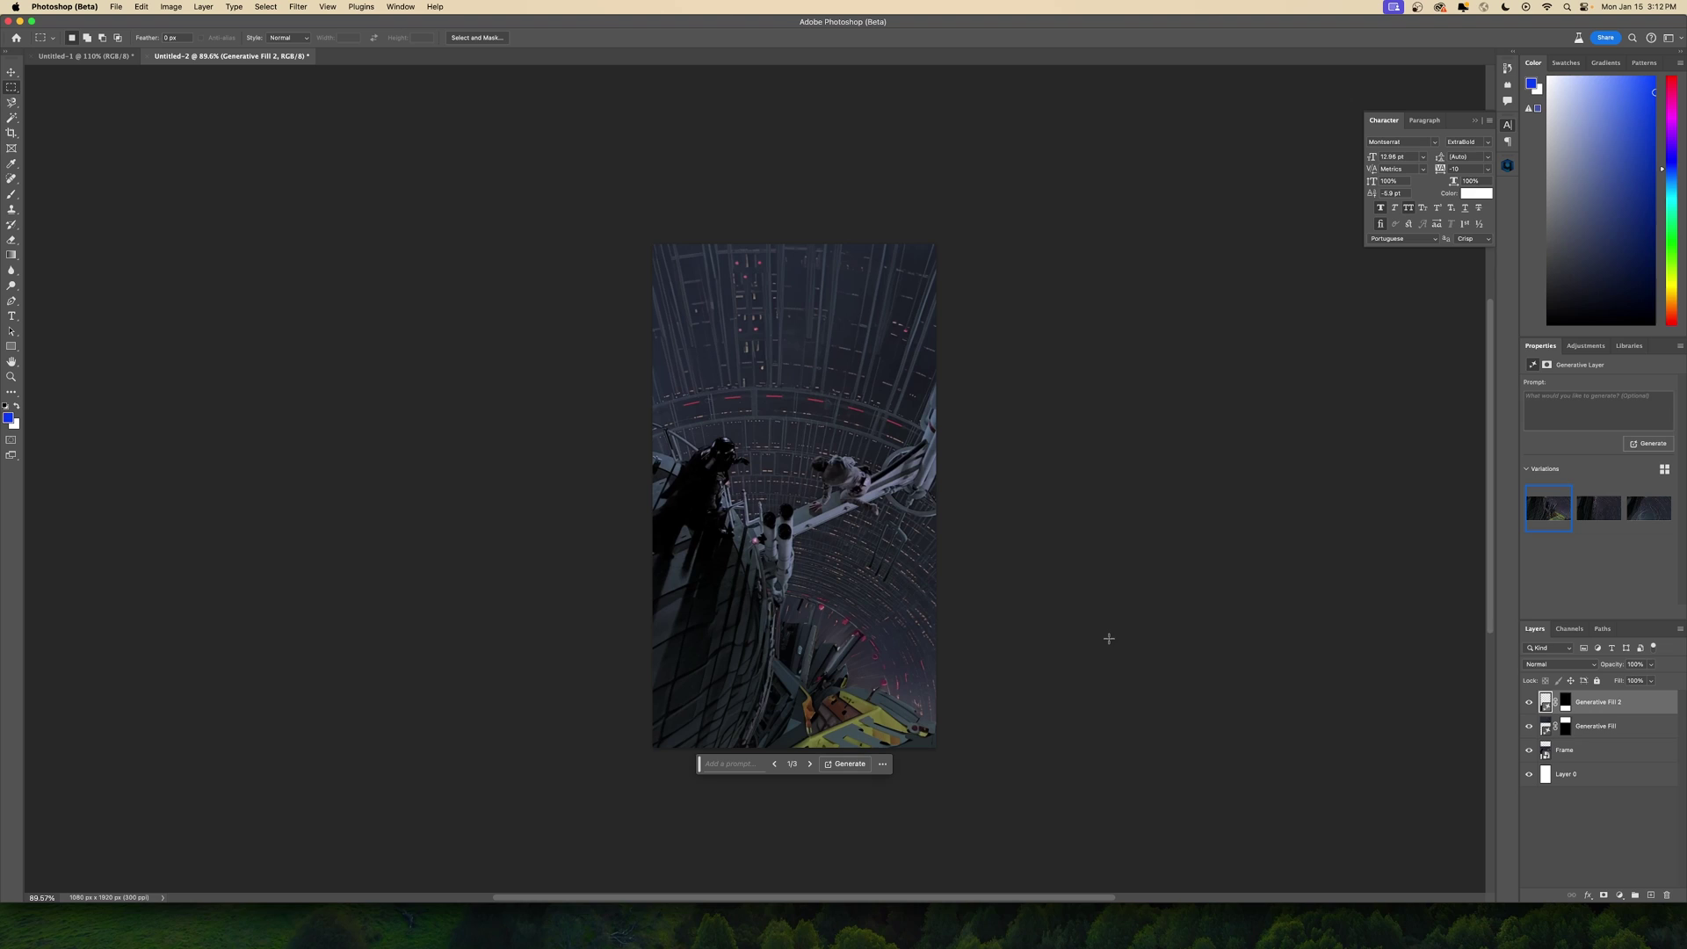
click(1588, 516)
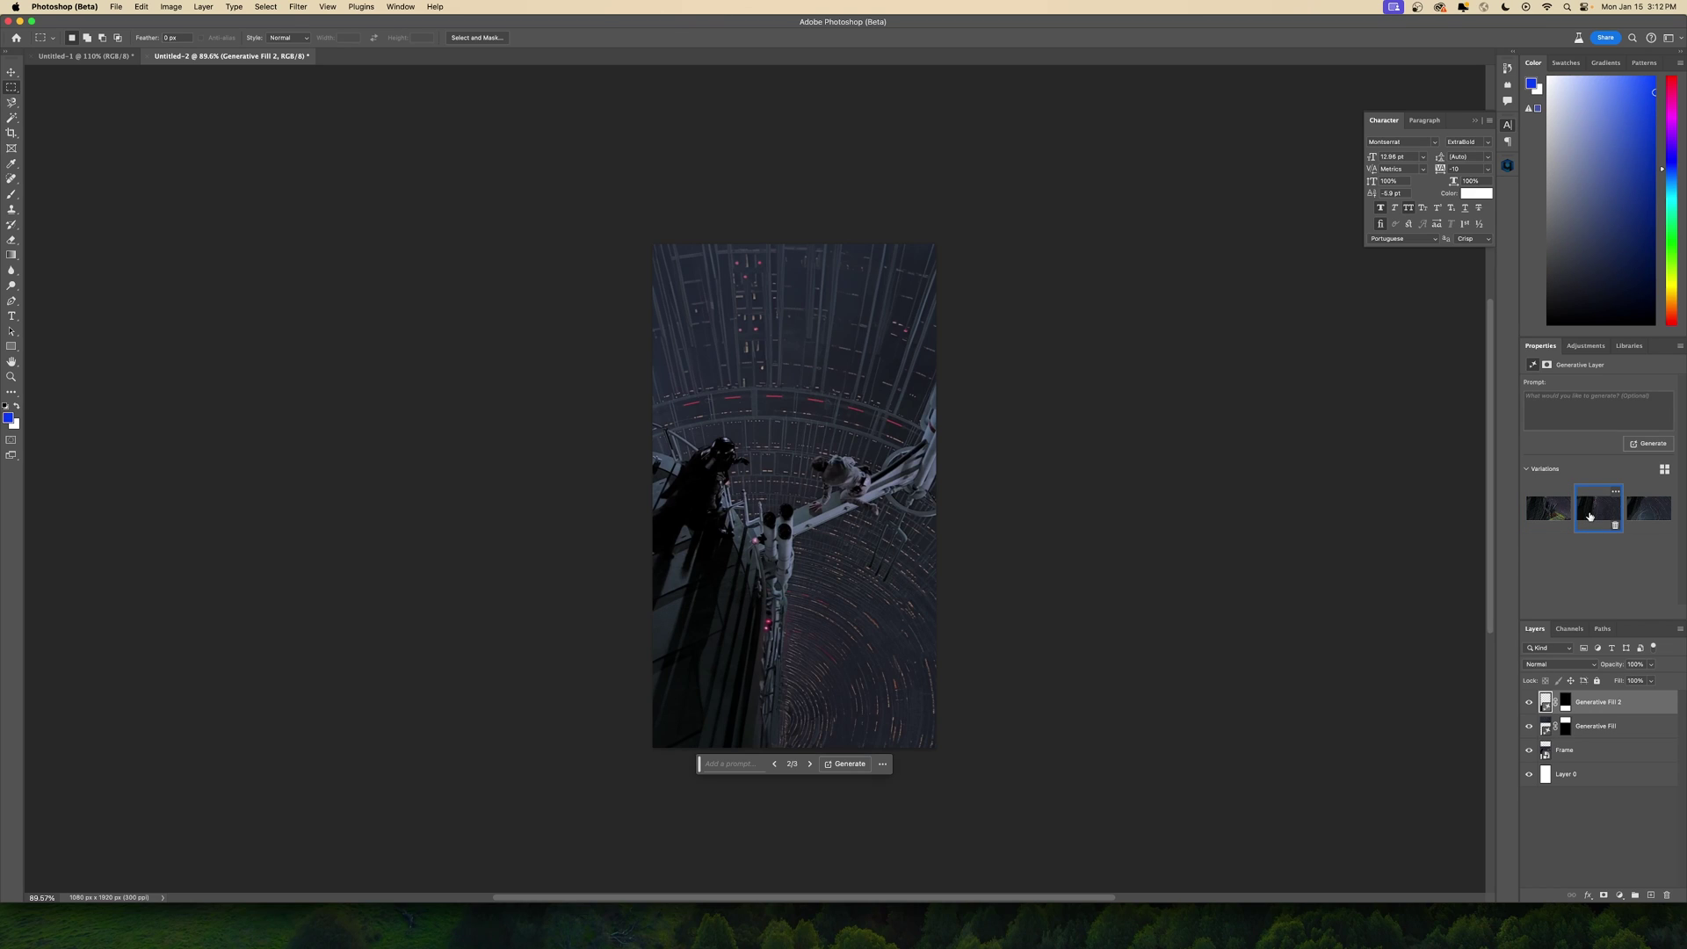
click(1635, 515)
click(1596, 514)
- Compare the fill with and without the Frame layer, then hide Frame and Layer 0
click(1554, 764)
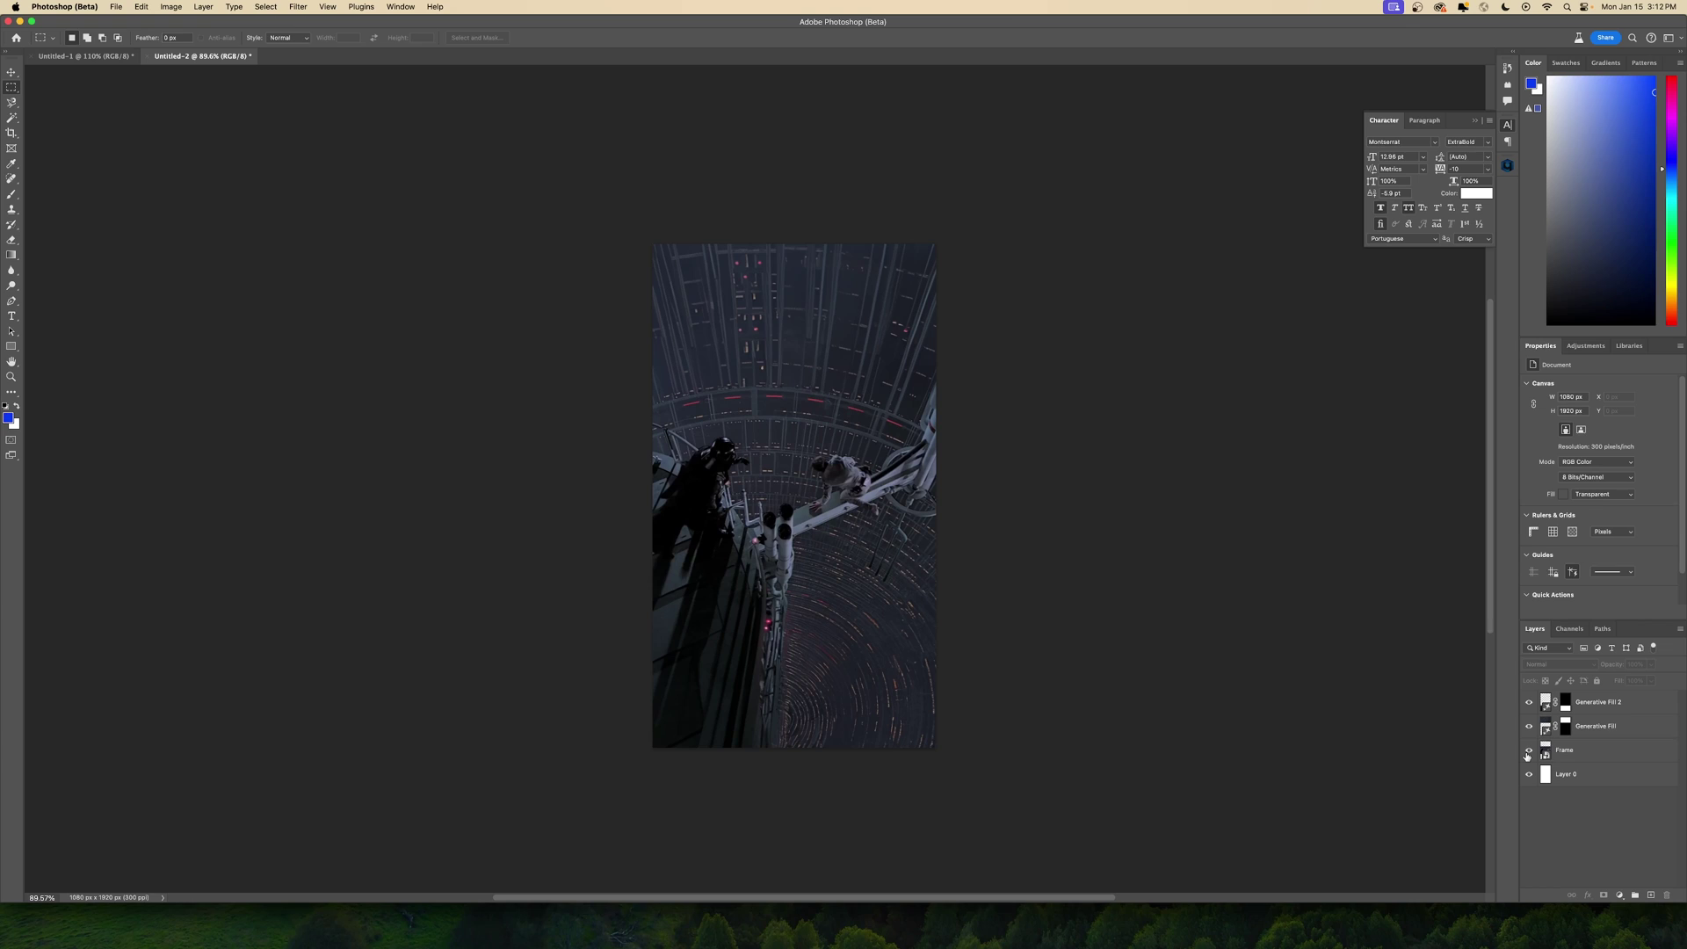
click(1528, 752)
click(1529, 753)
alt+click(1530, 751)
alt+click(1529, 752)
click(1529, 753)
click(1530, 774)
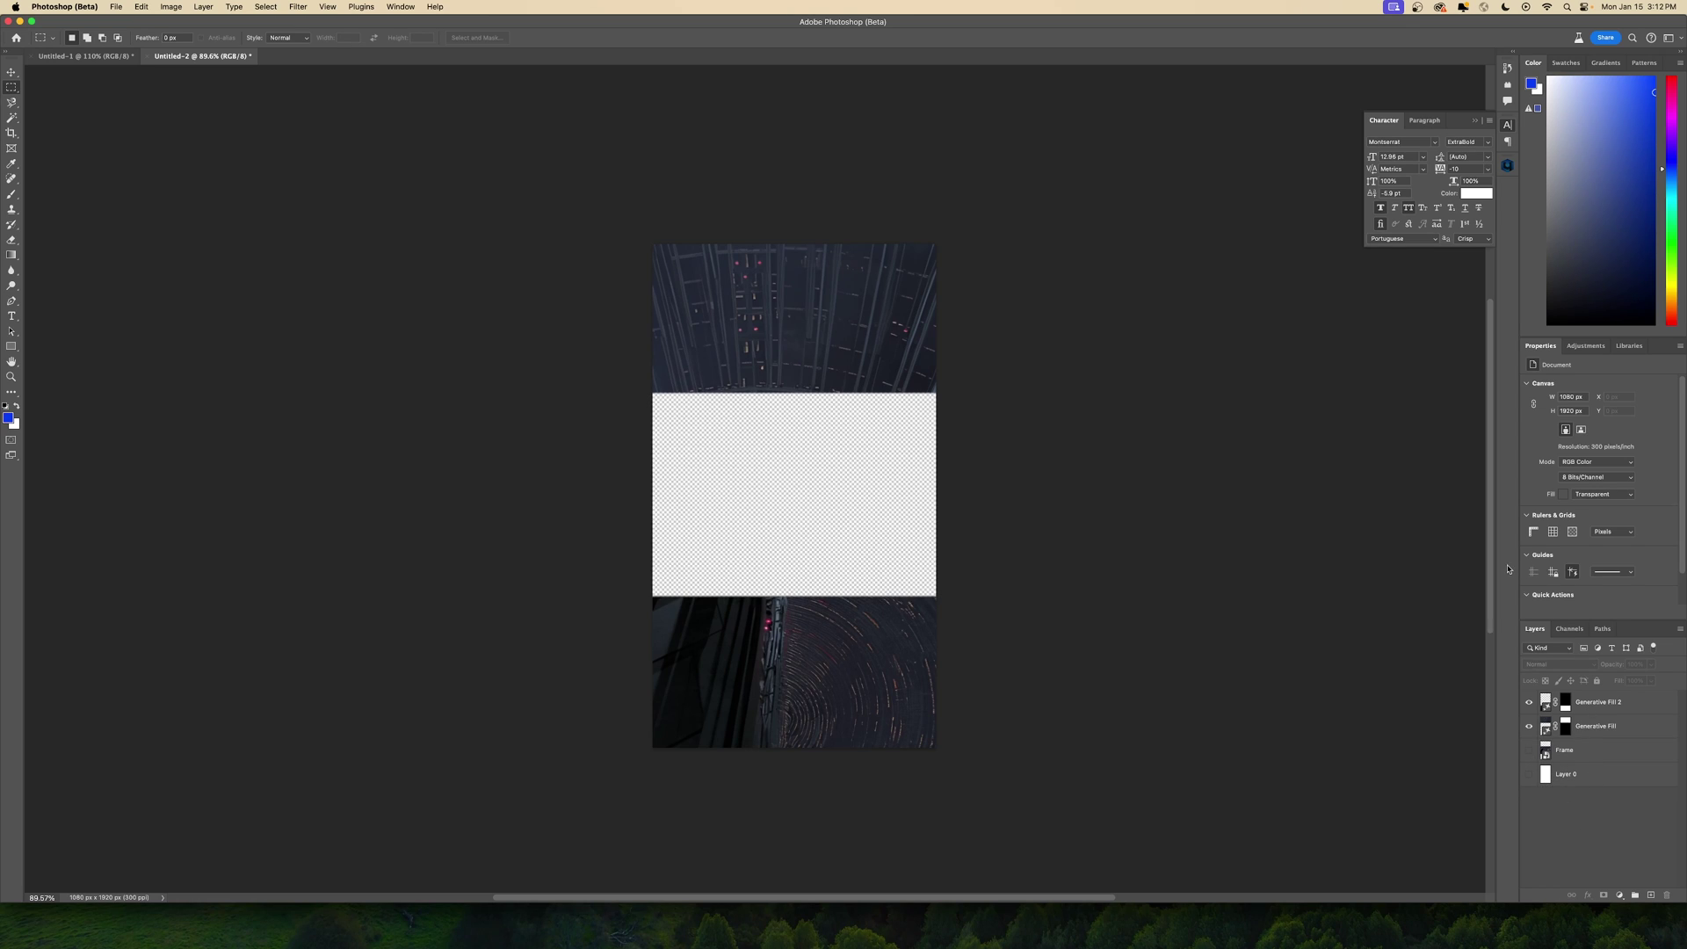
- Quick Export the visible top and bottom fill as a PNG named 'New Frame Template'
click(116, 7)
mouse_move(211, 194)
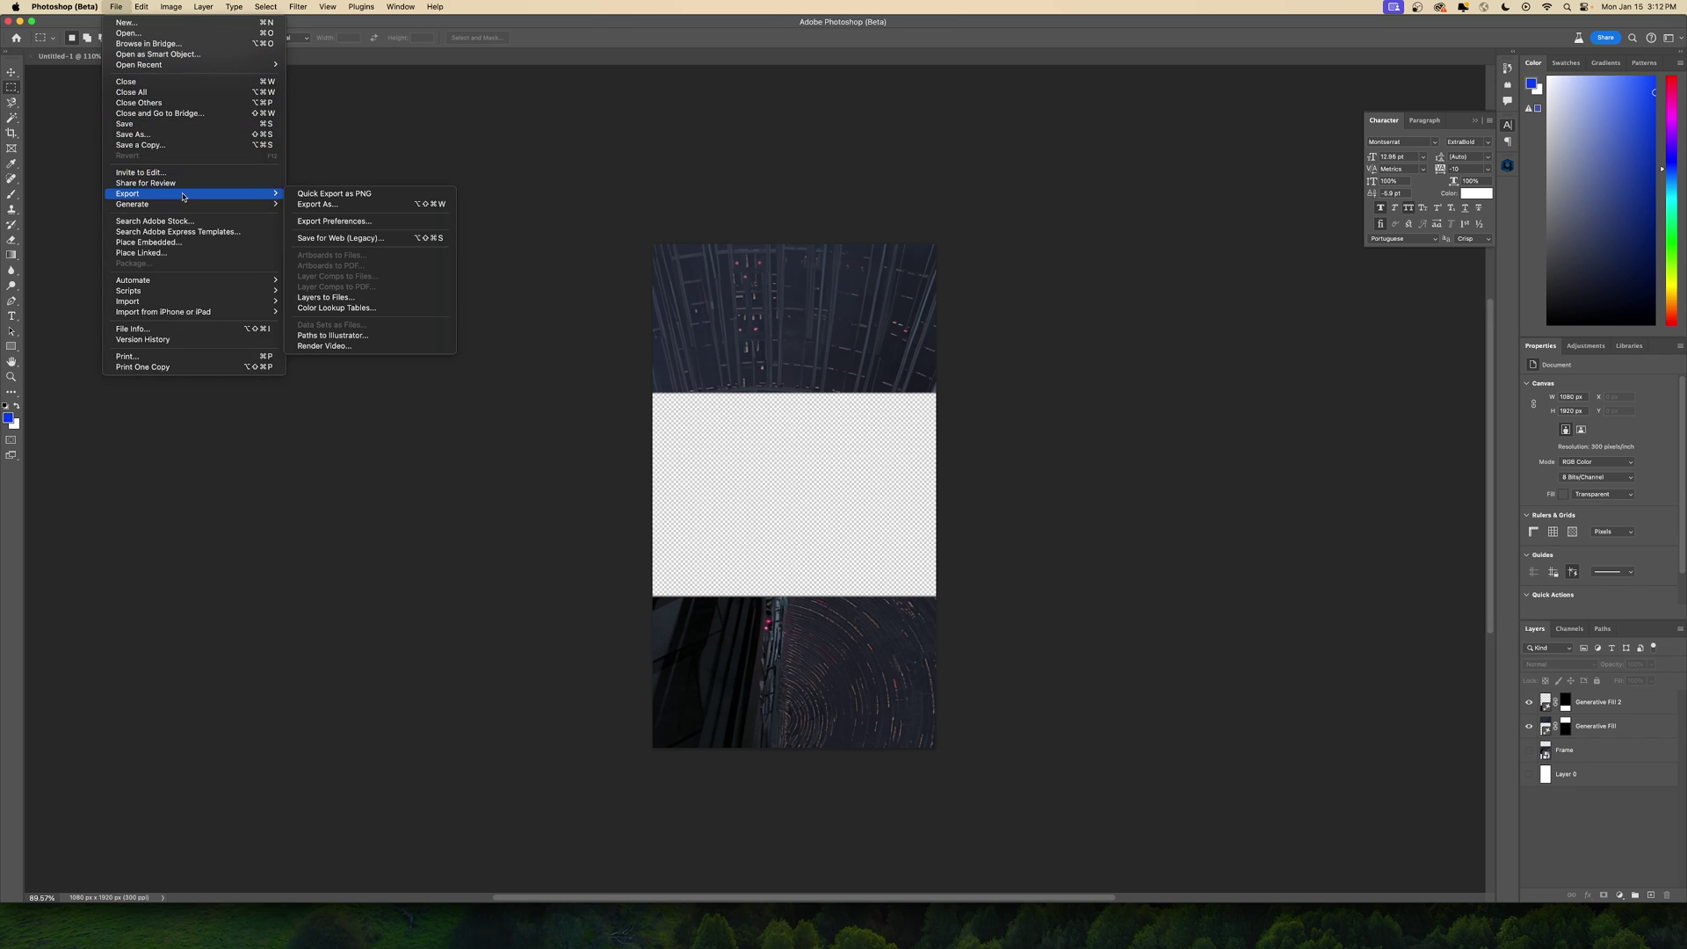
click(337, 197)
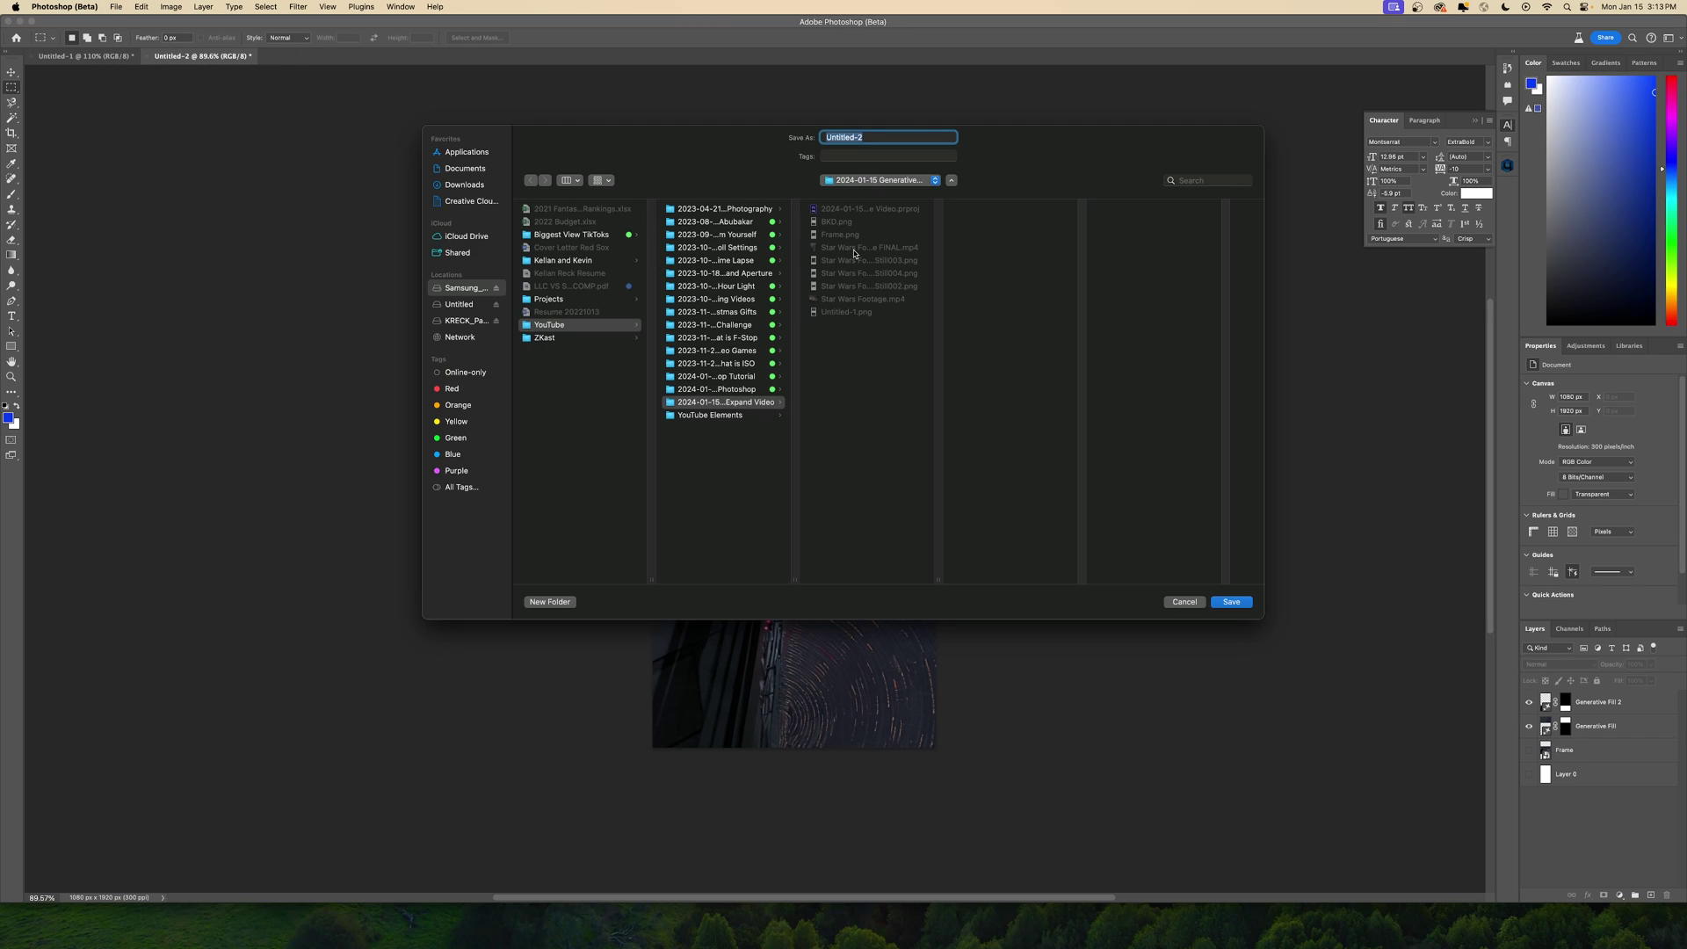
text(New Frame)
text( Template)
key(Return)
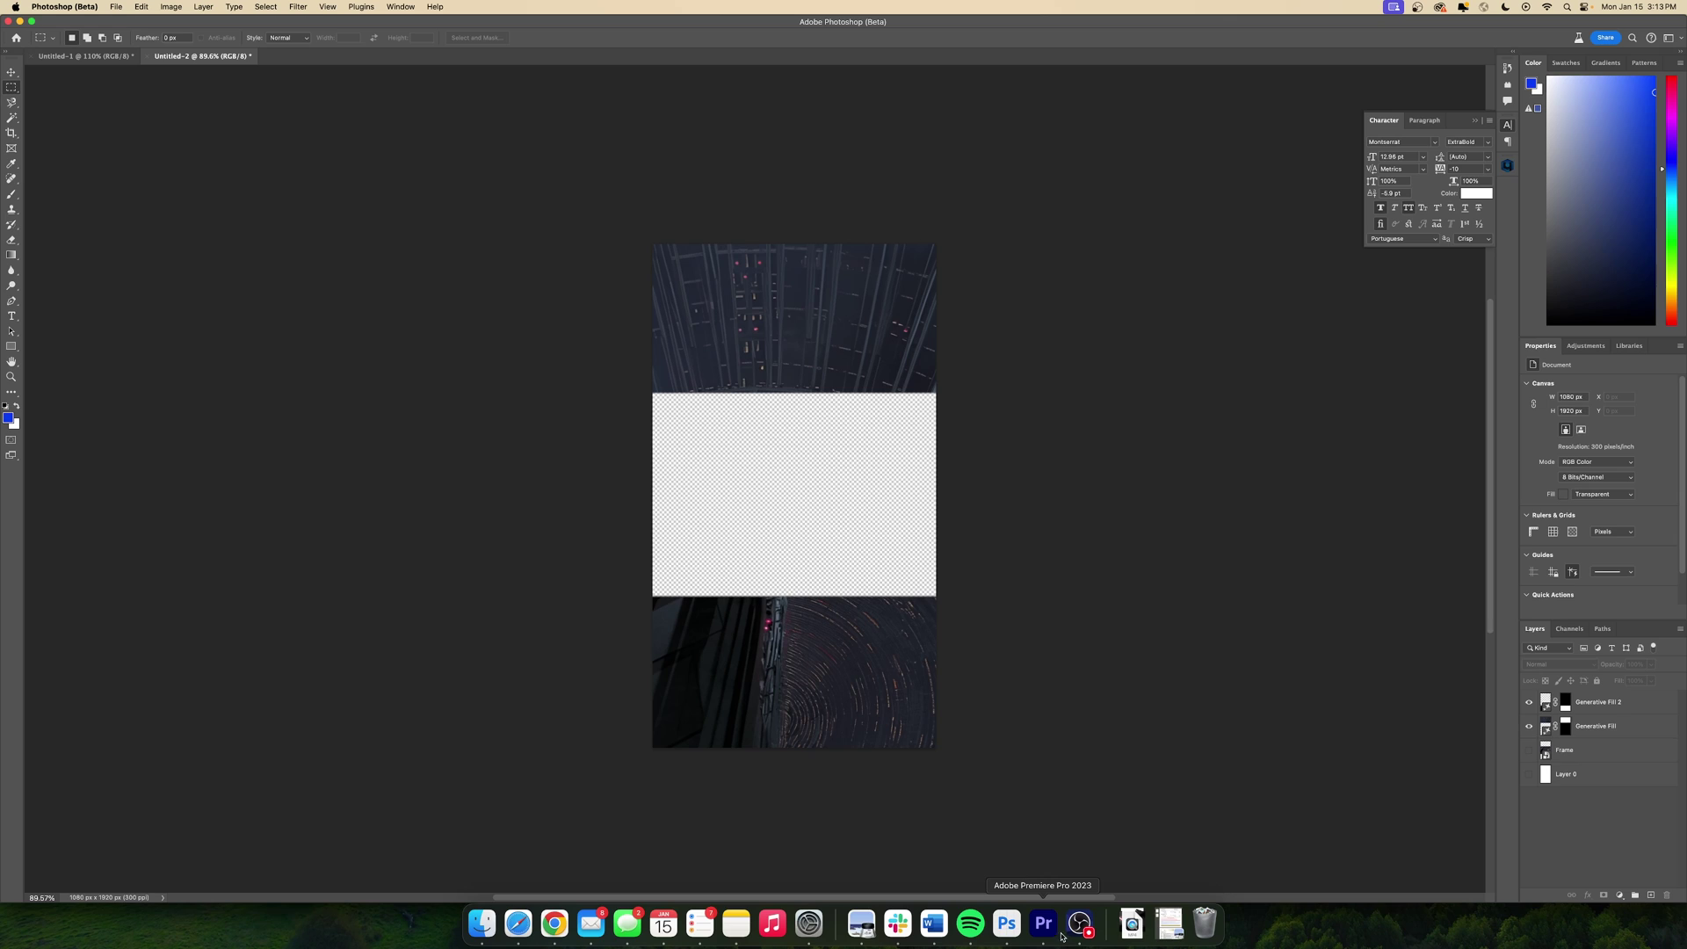
- In Premiere Pro, place the background PNG on V3 above the footage and toggle it to compare
click(1053, 931)
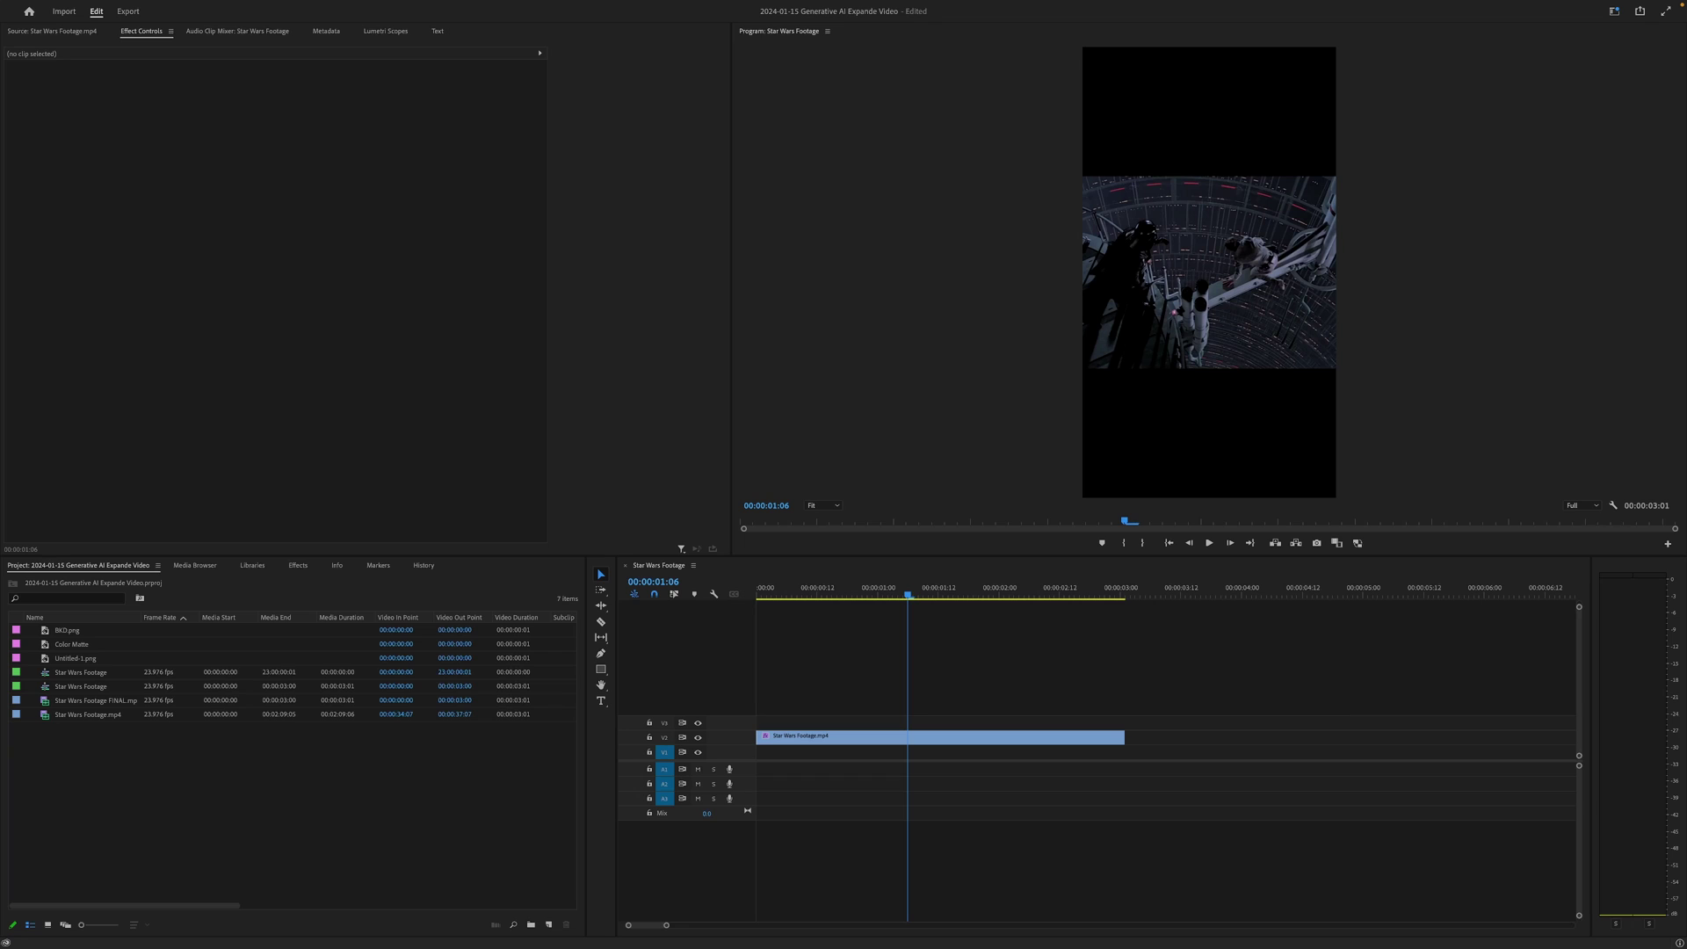
drag(667, 694, 1124, 720)
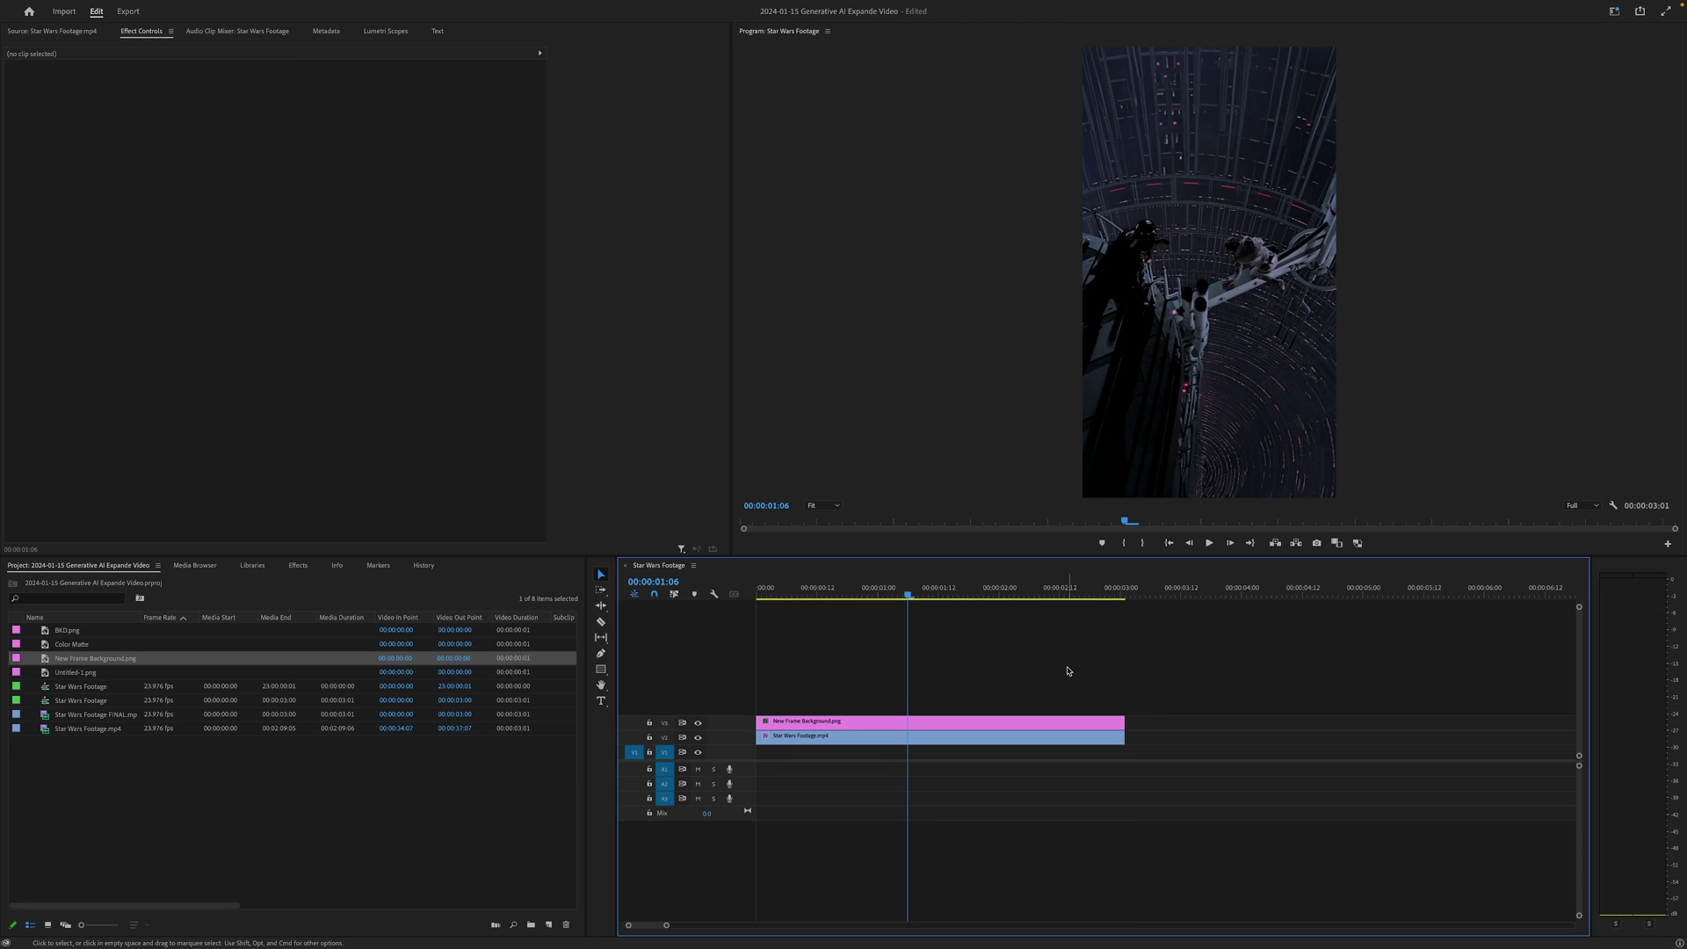
click(699, 725)
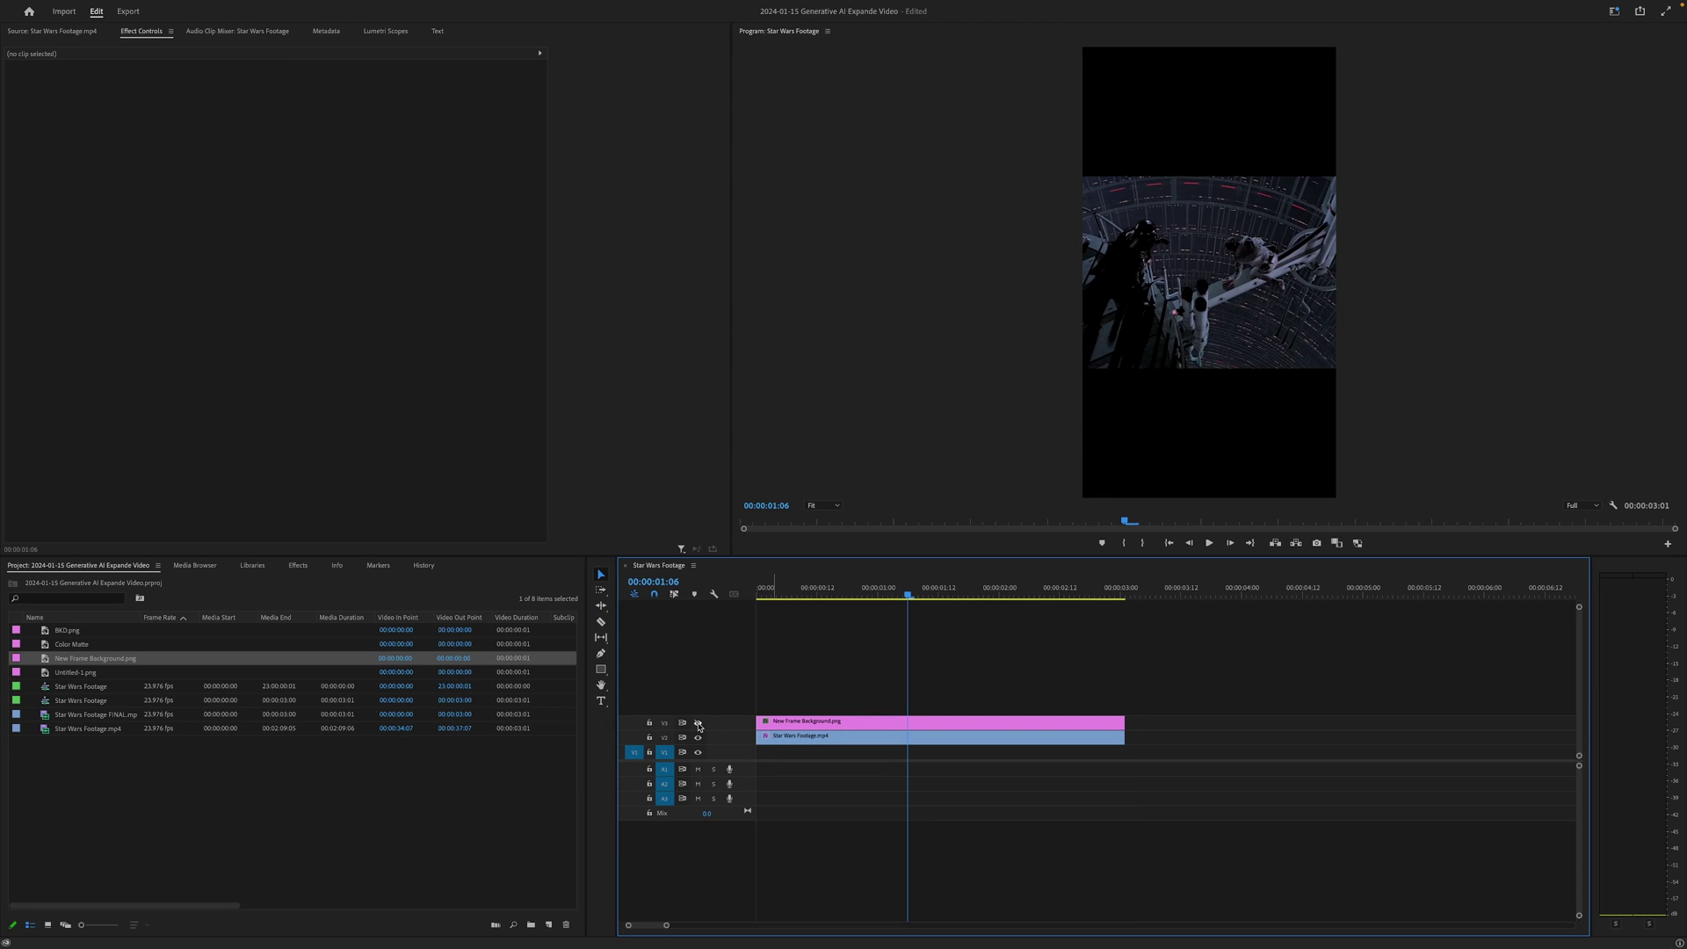
click(699, 724)
click(699, 724)
click(698, 724)
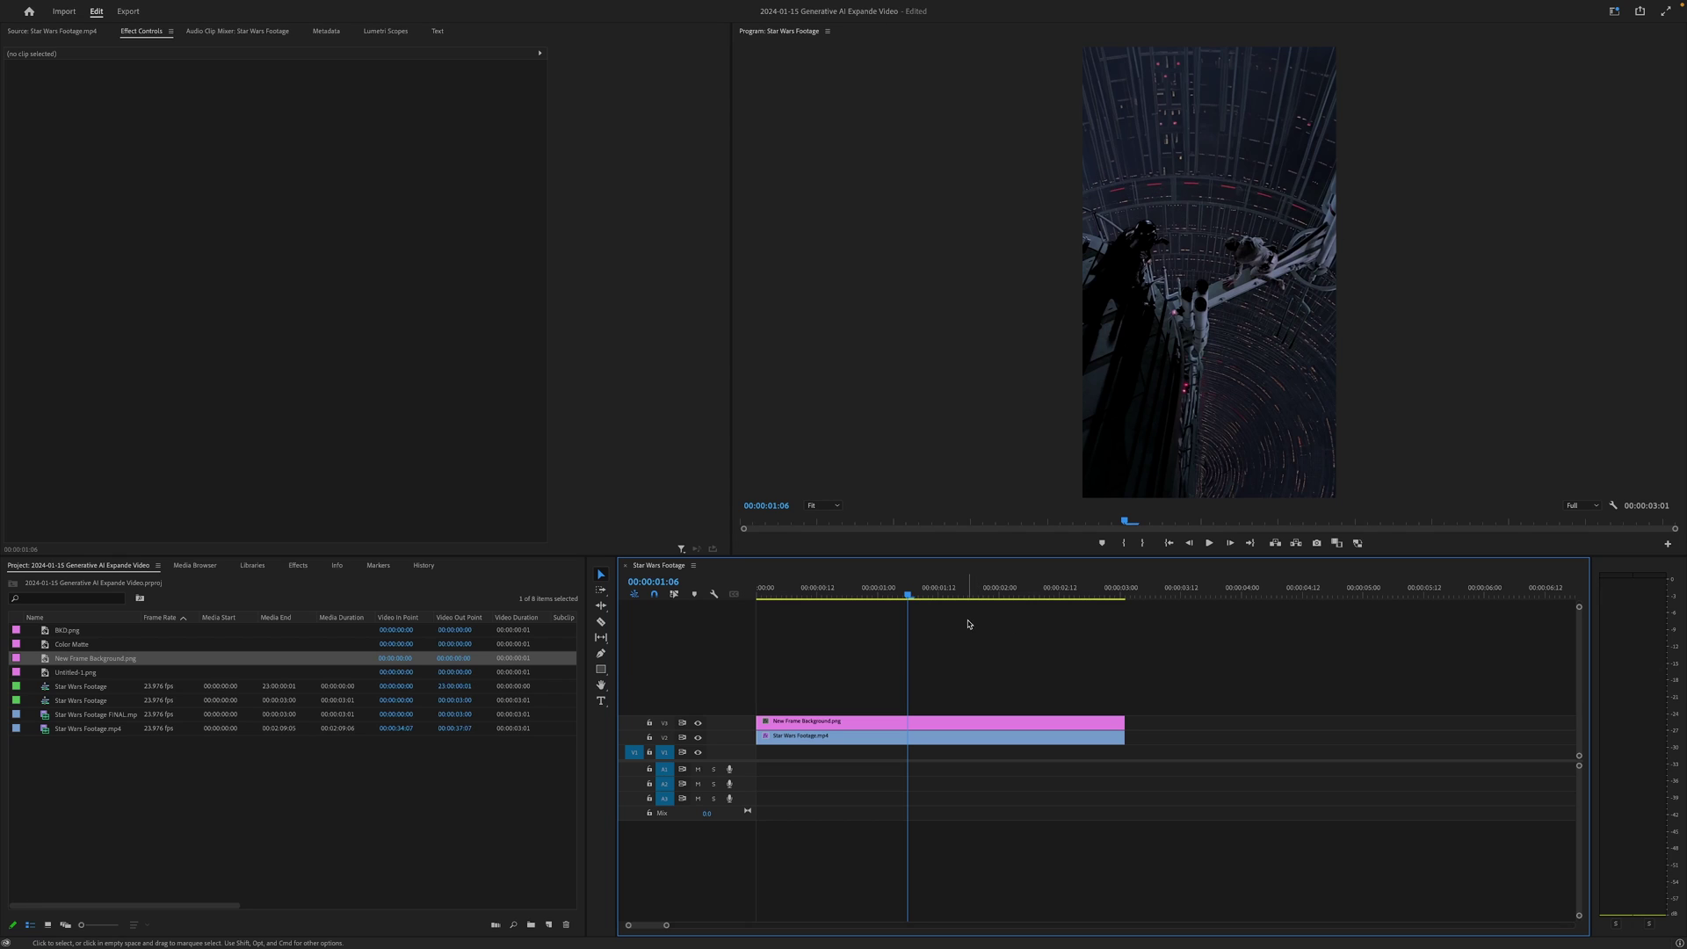
click(699, 723)
click(698, 724)
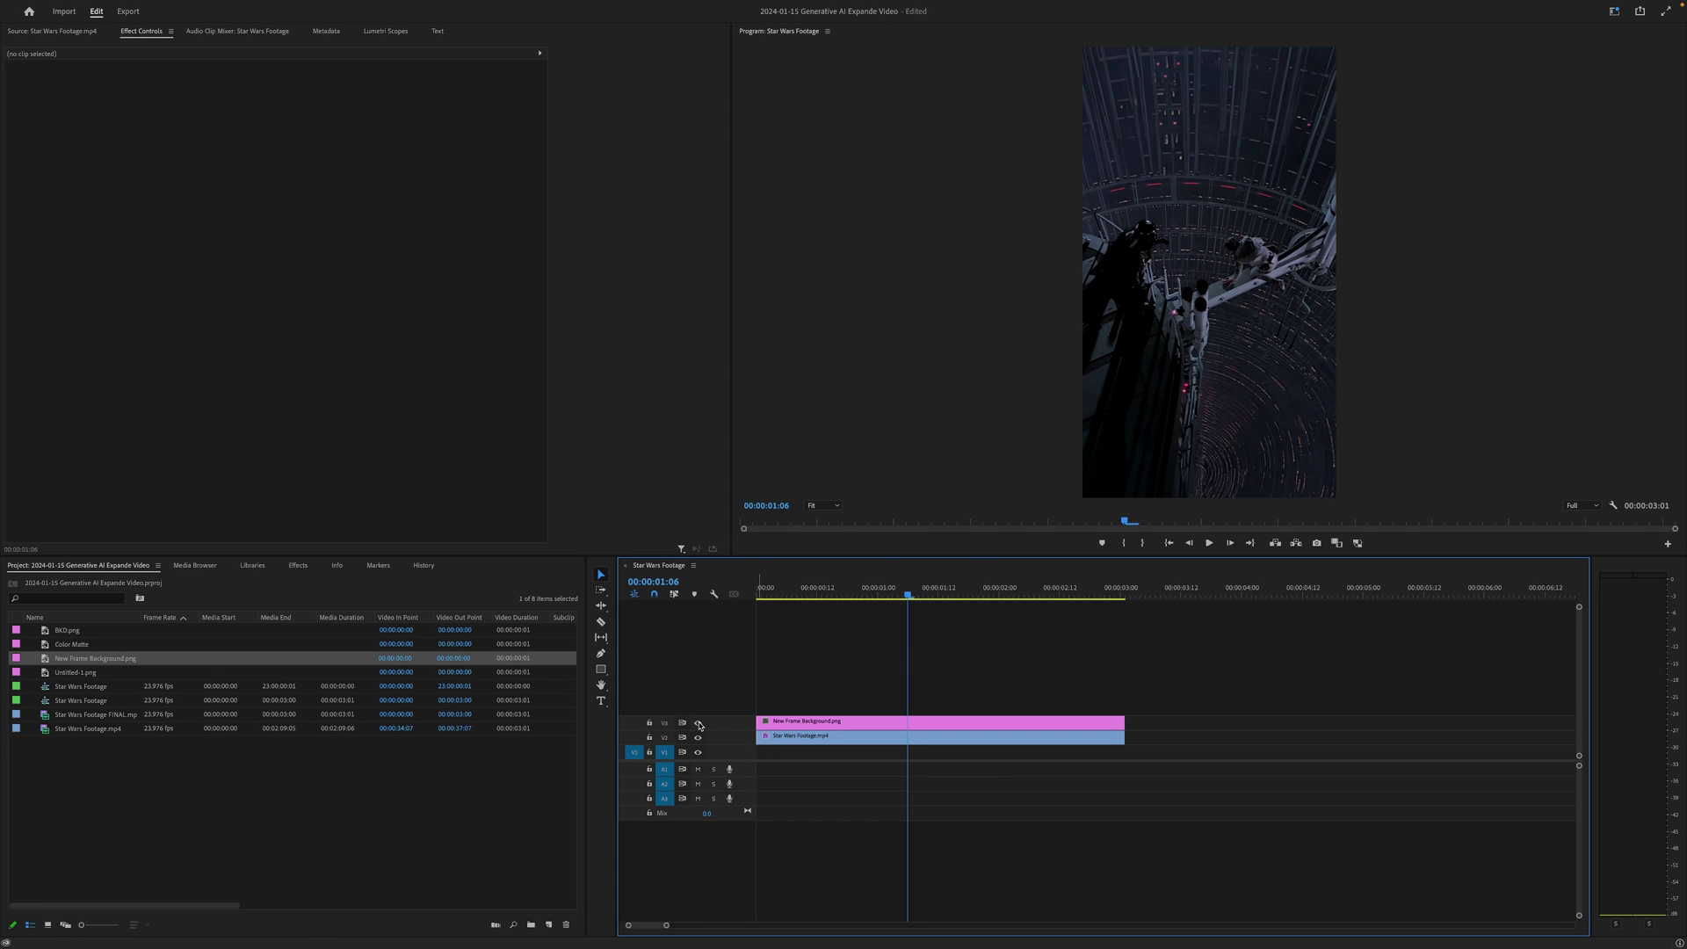
click(760, 593)
key(space)
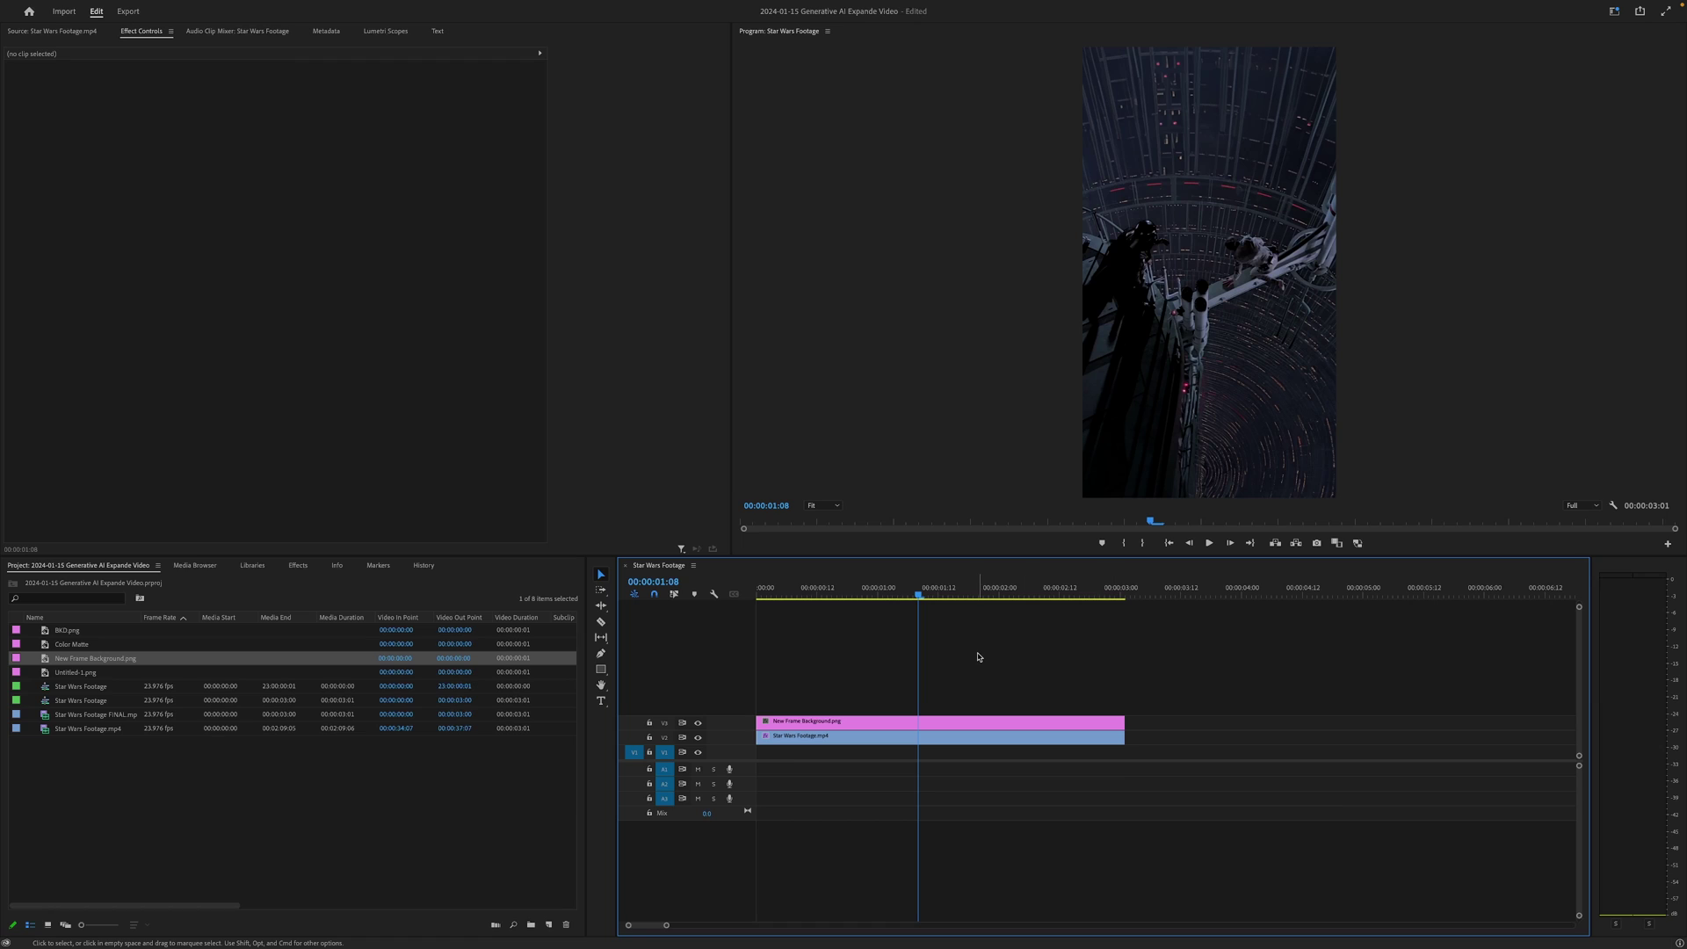
click(699, 723)
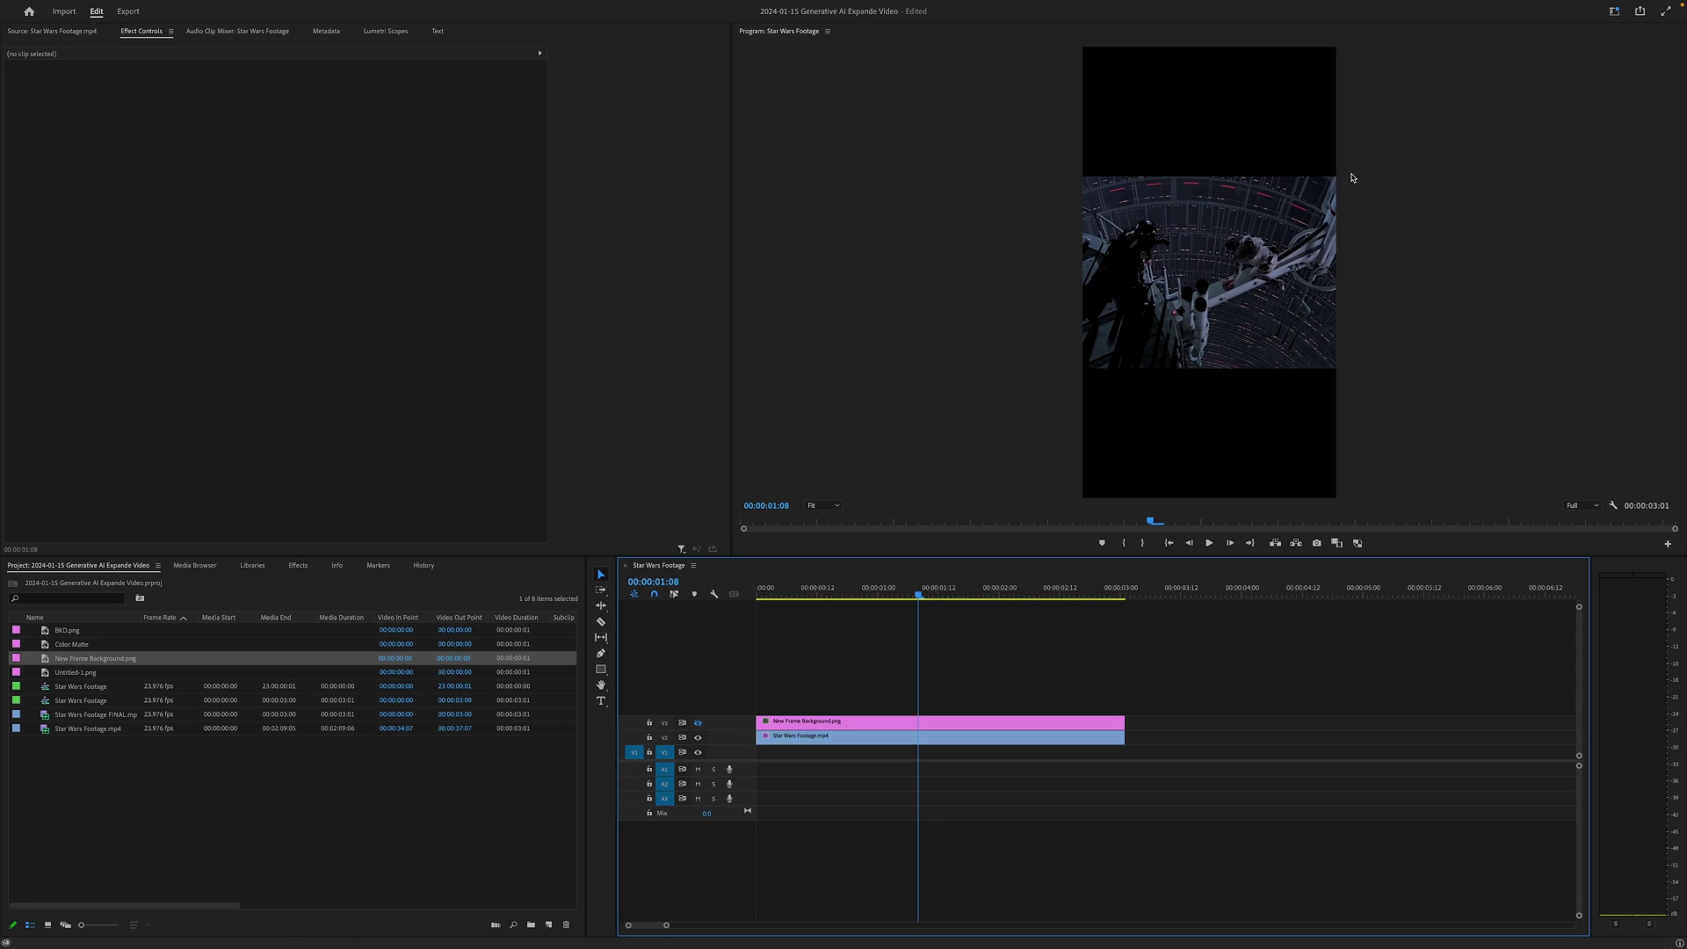
click(699, 724)
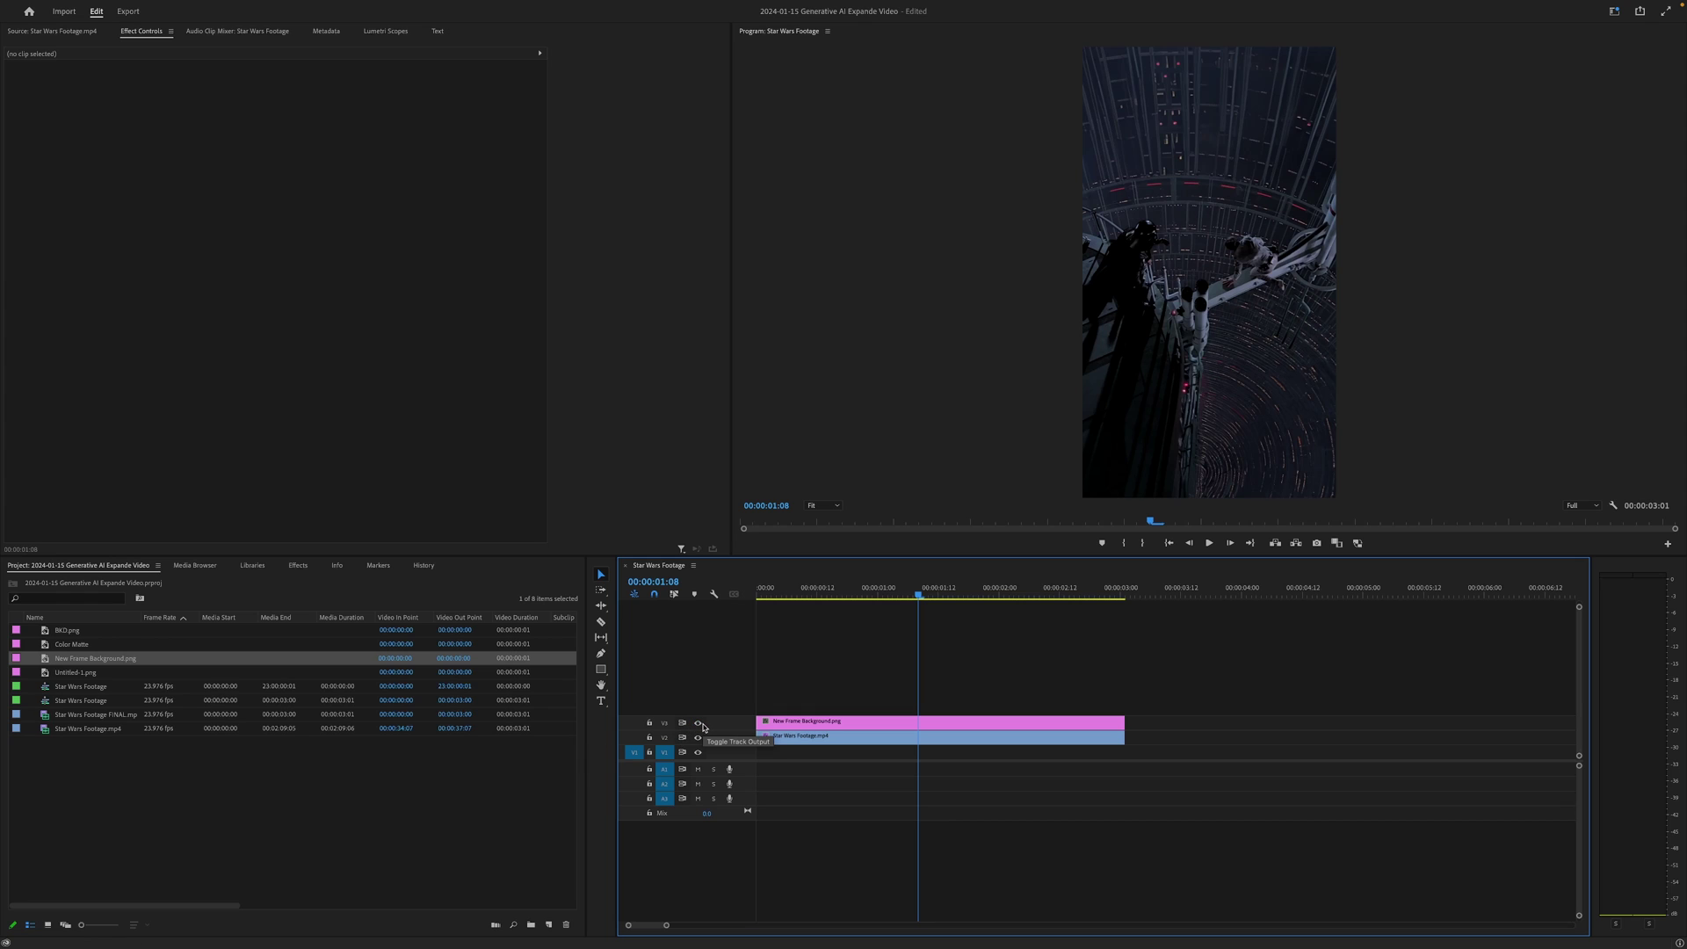
click(767, 595)
click(879, 521)
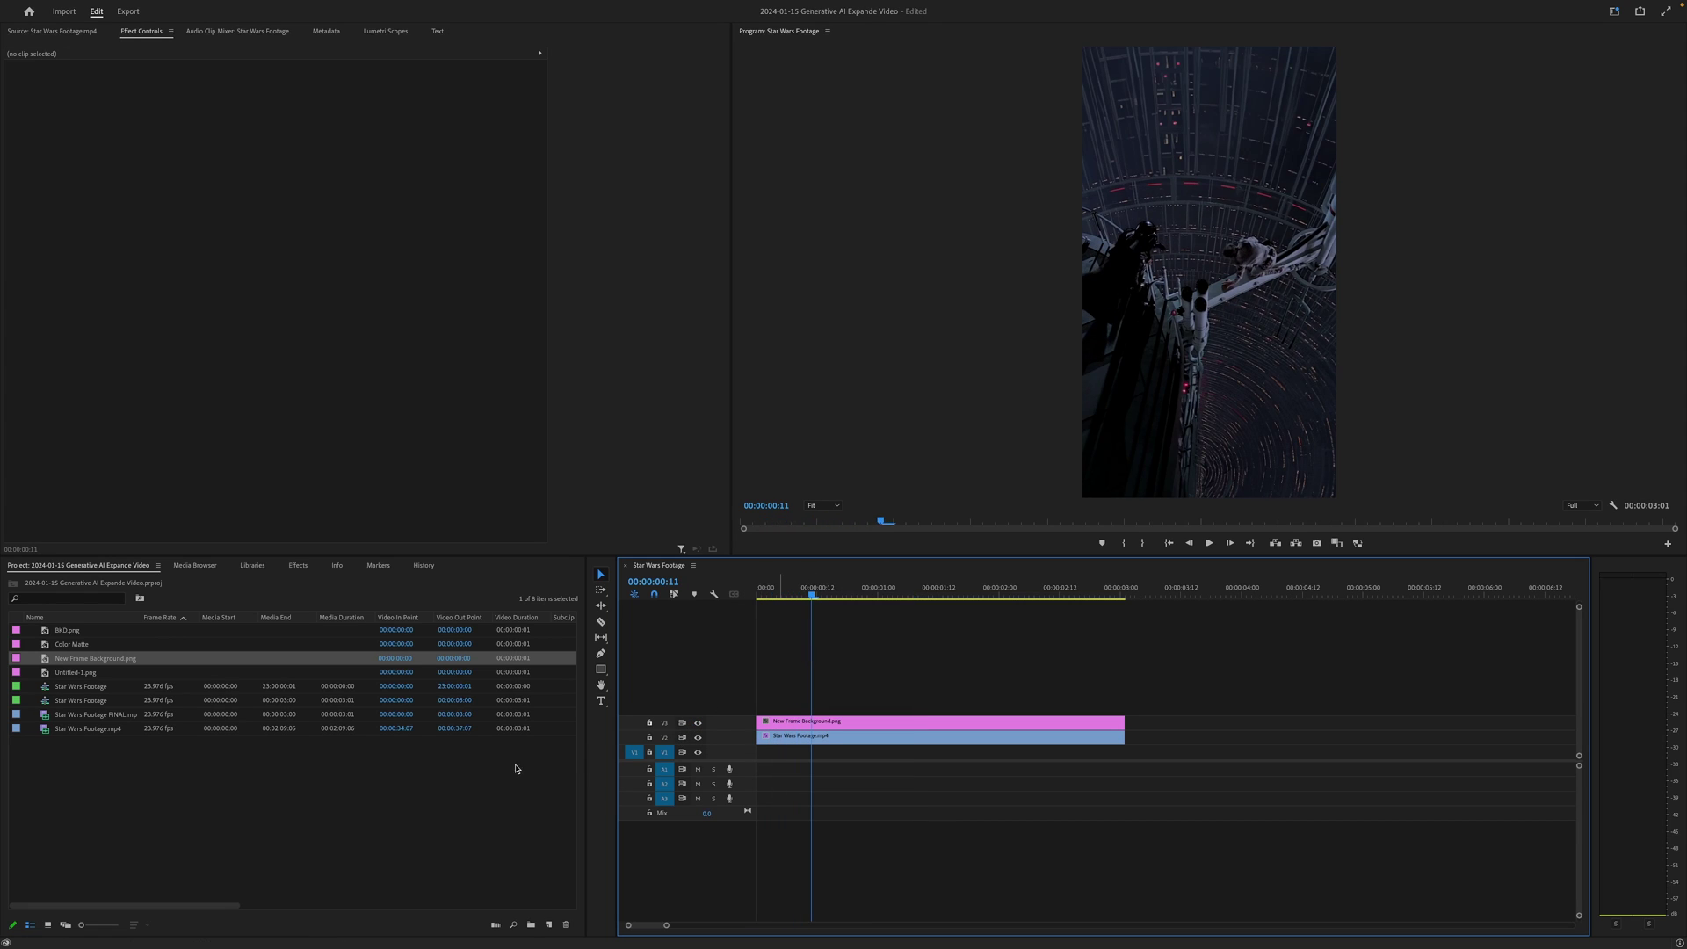
- Create a new Adjustment Layer and place it on the top track above both clips
right_click(325, 773)
mouse_move(363, 755)
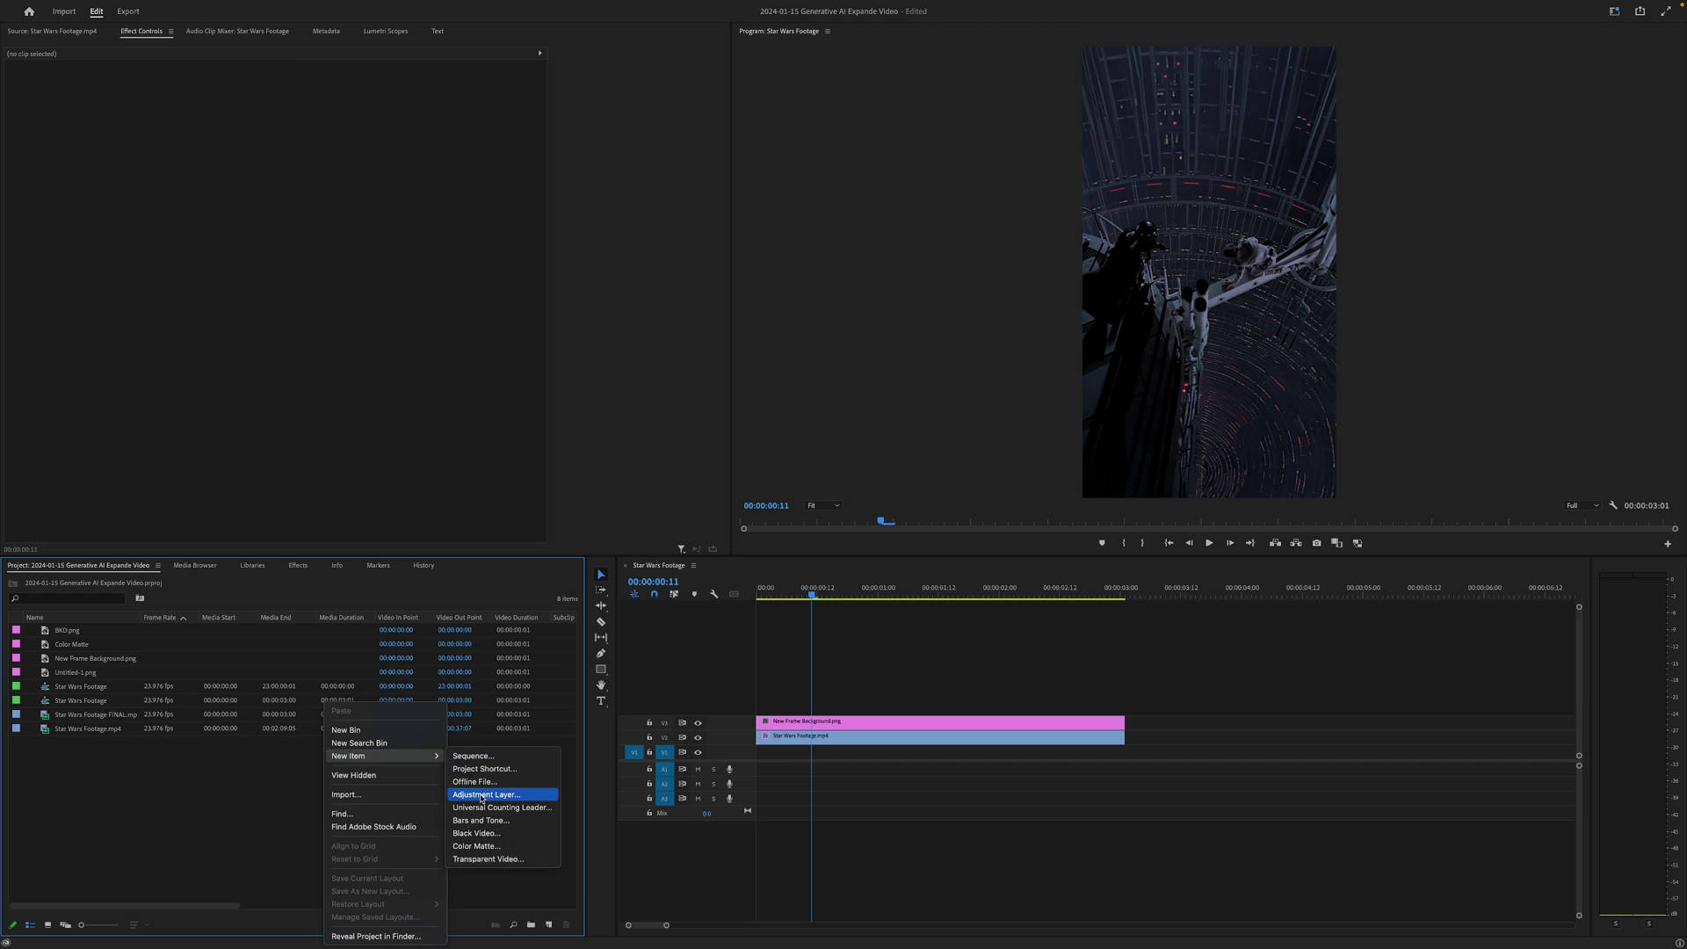
click(485, 796)
click(915, 534)
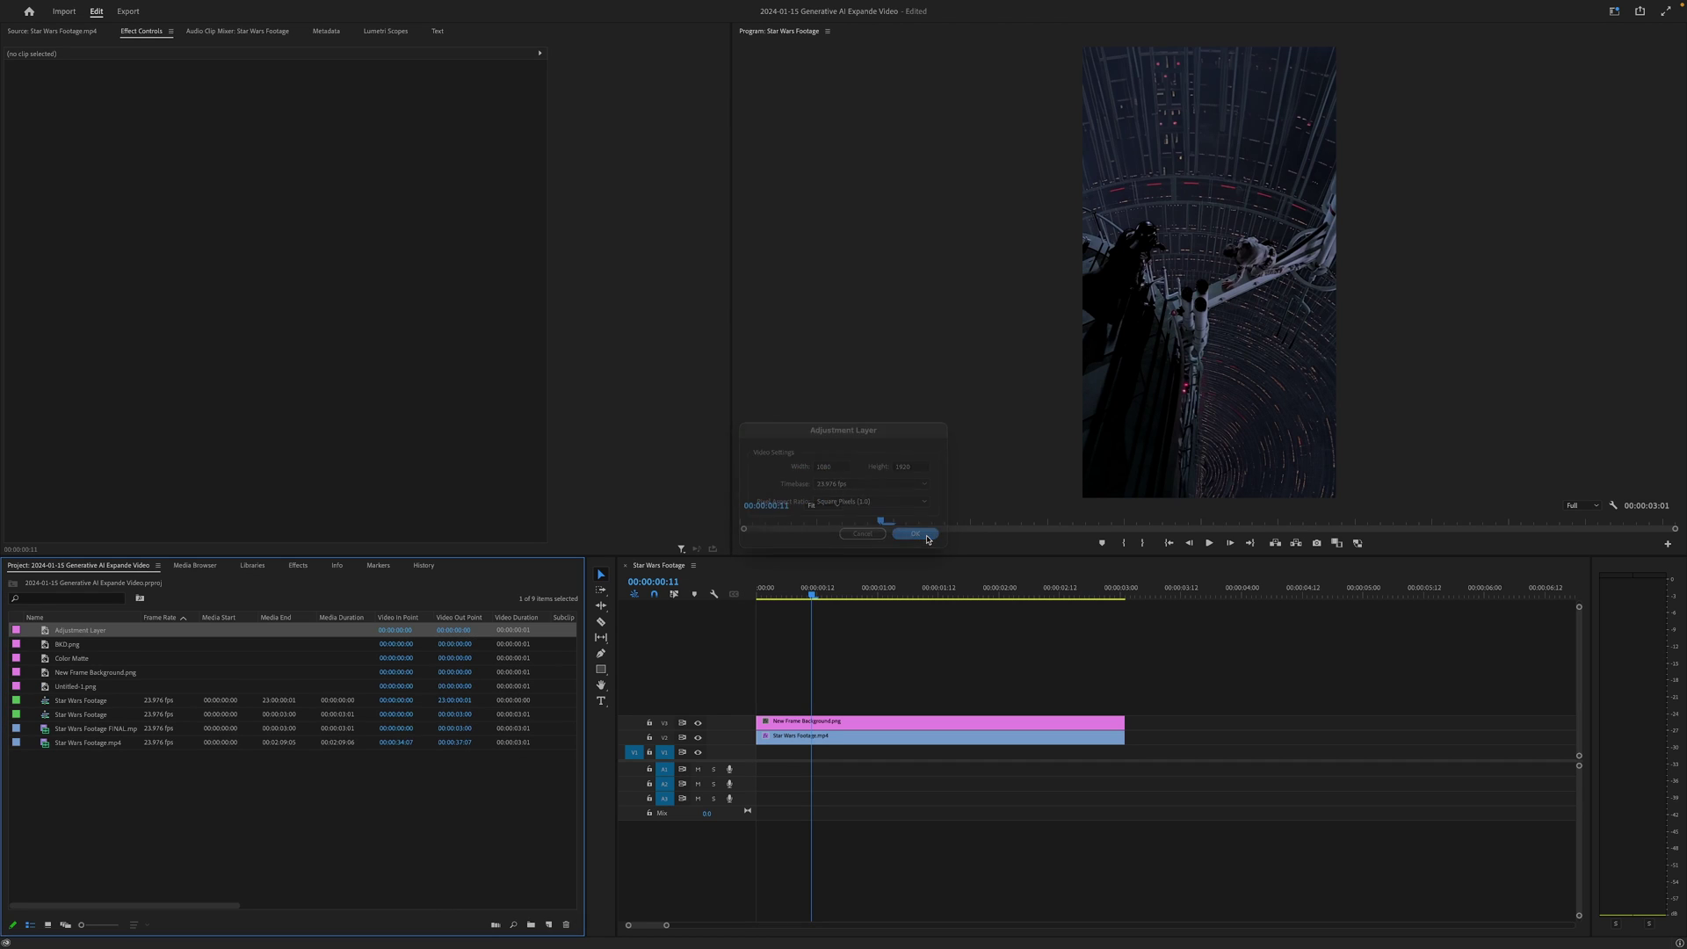
drag(90, 633, 1126, 704)
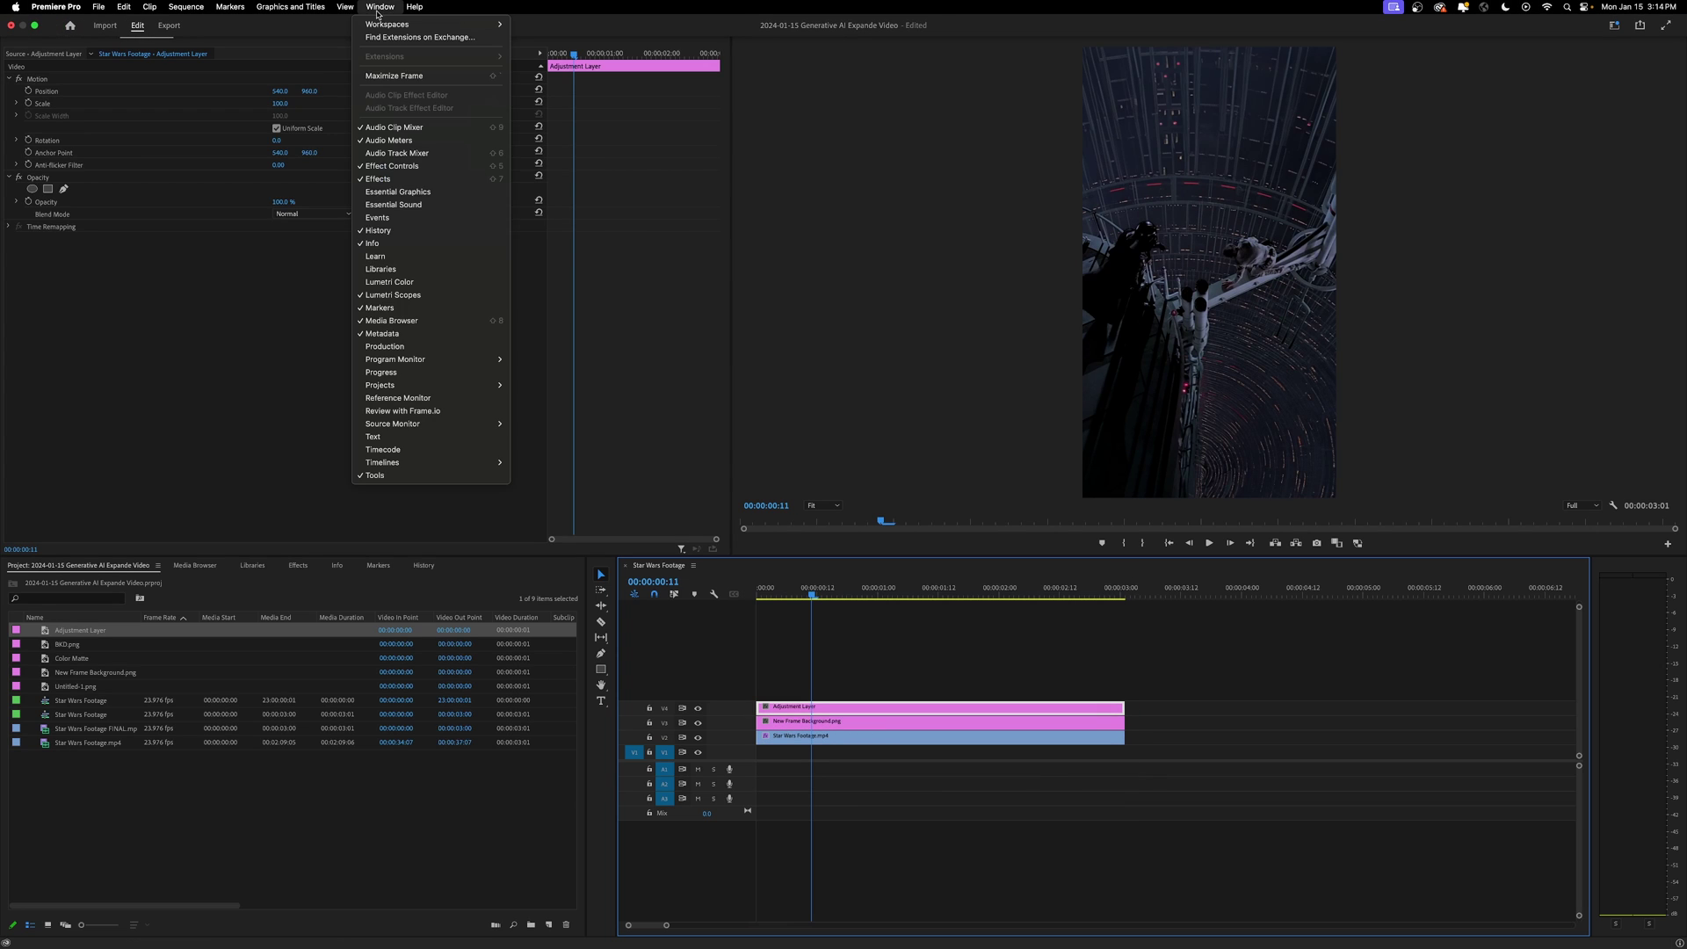
- Give the adjustment layer a slight vignette in the Lumetri Color panel
click(380, 7)
click(400, 282)
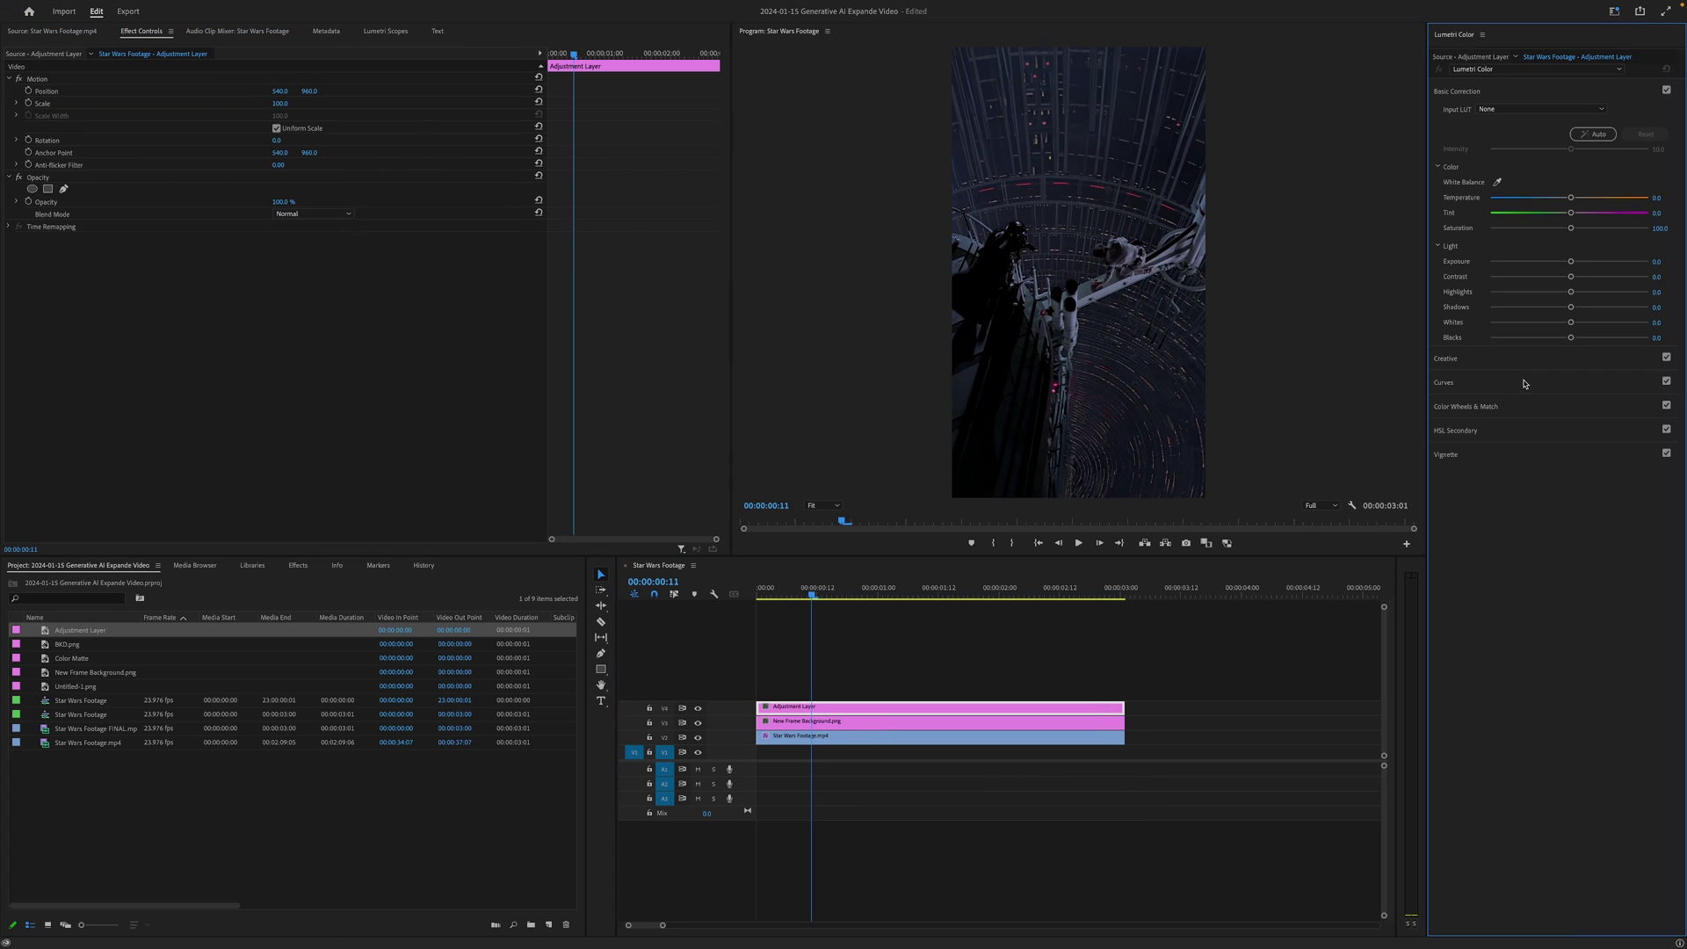
drag(1571, 229, 1563, 231)
- Set the vignette Amount to -0.2 and play the sequence to review it
click(771, 591)
key(space)
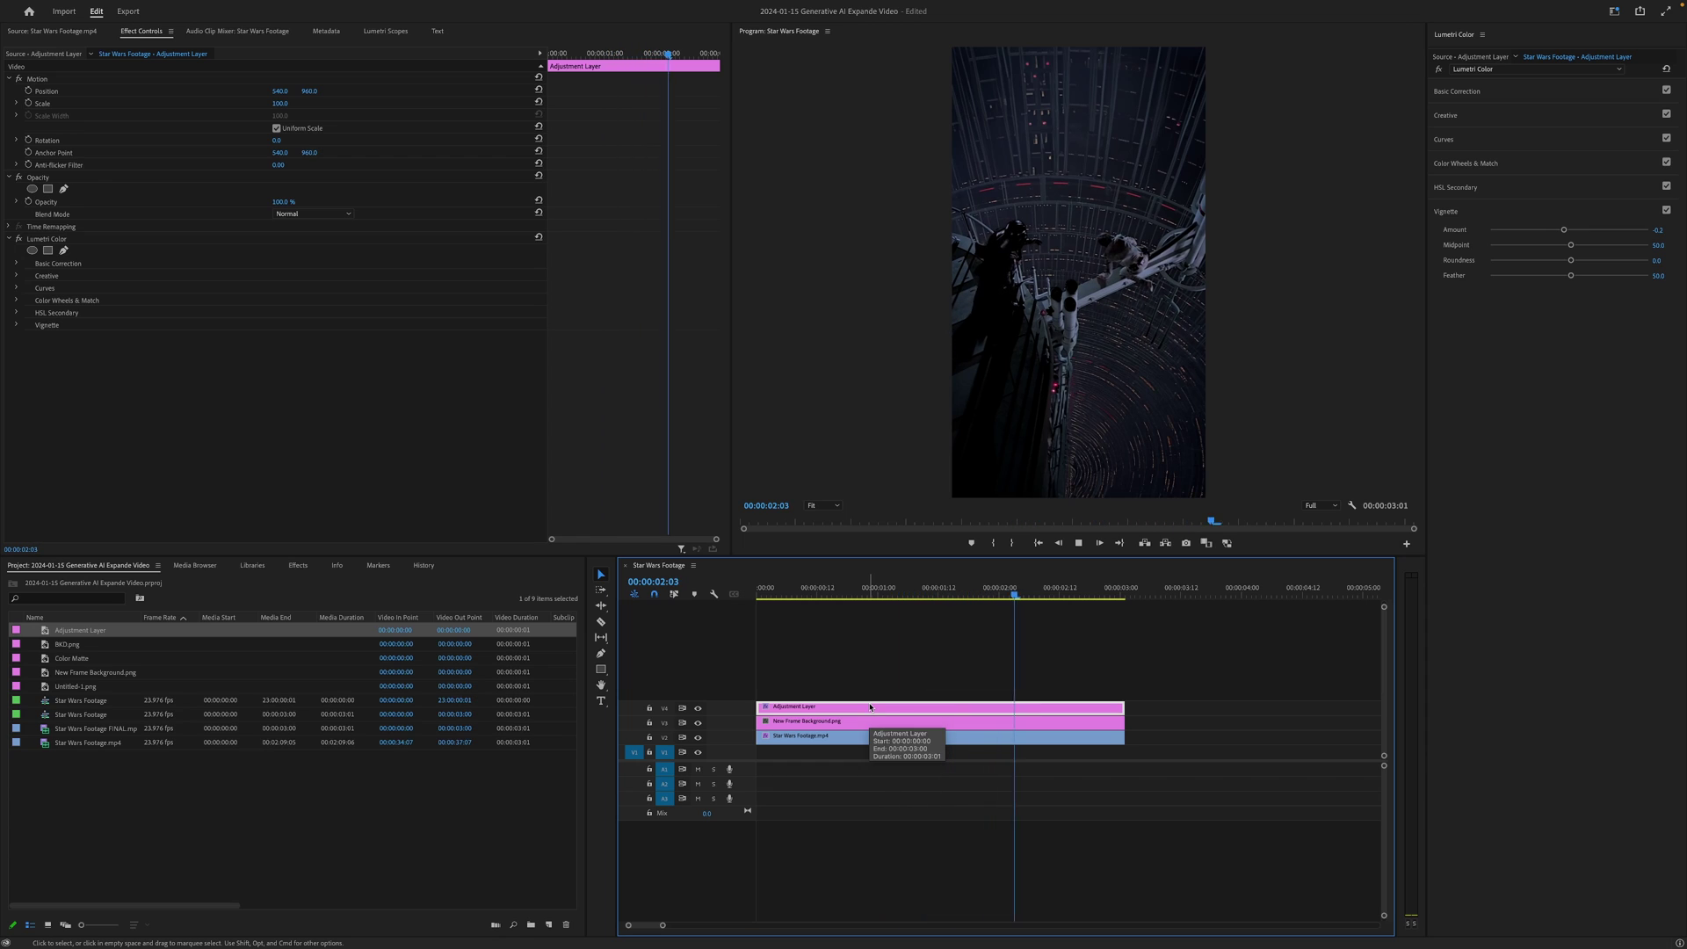
key(space)
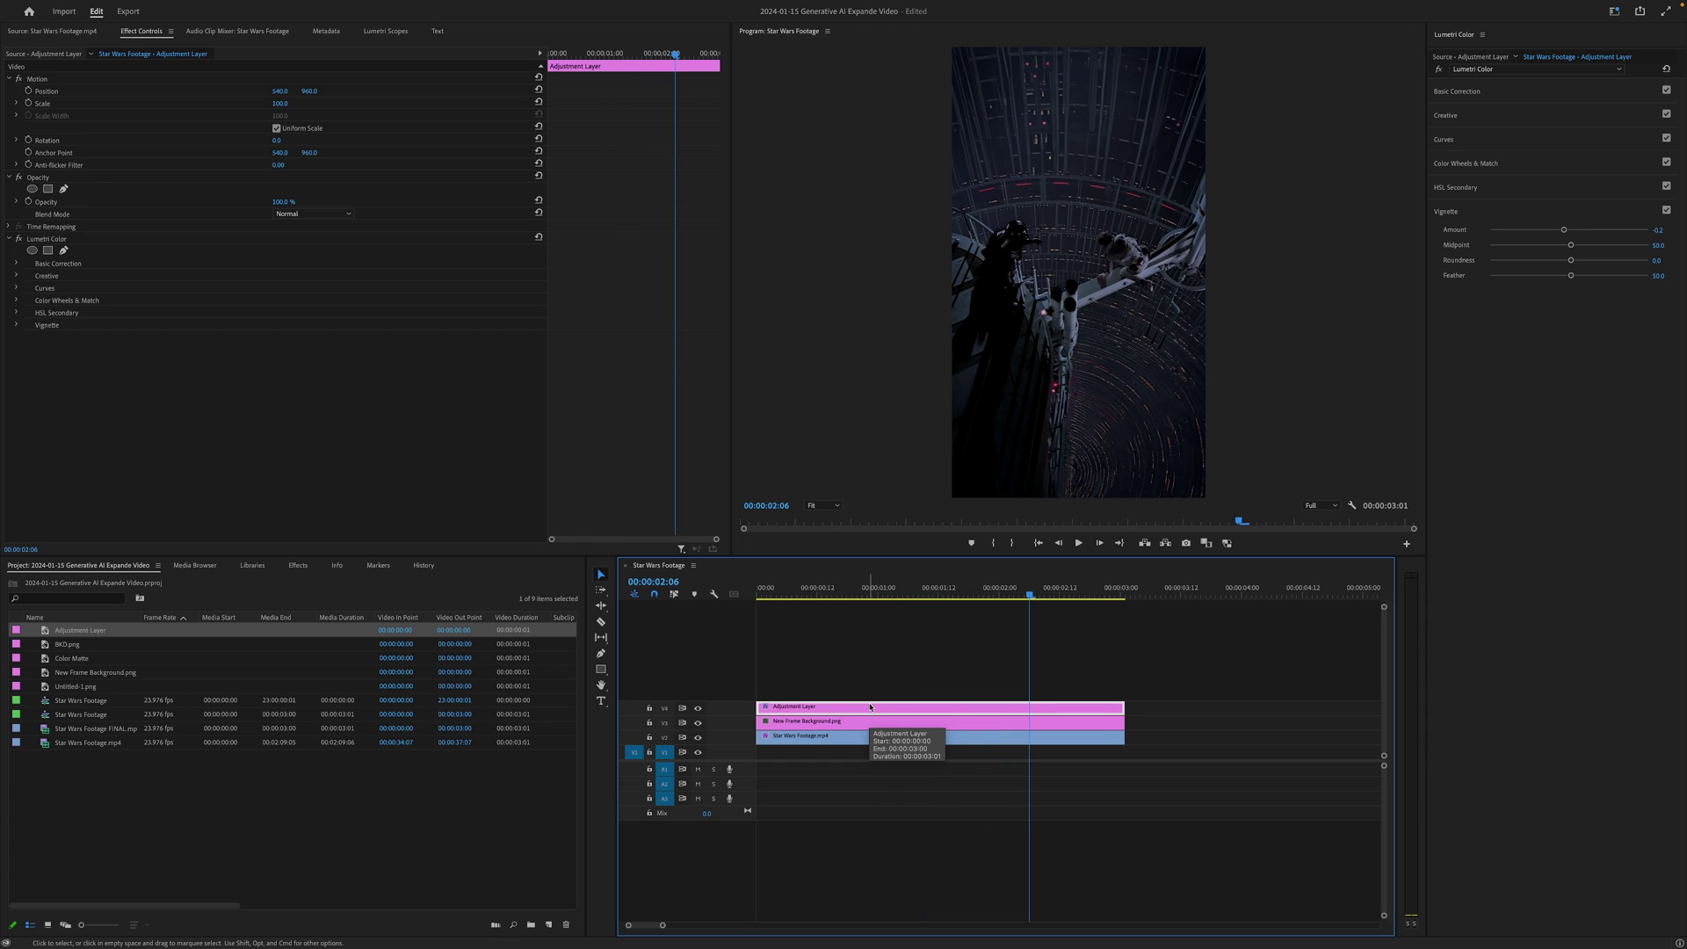